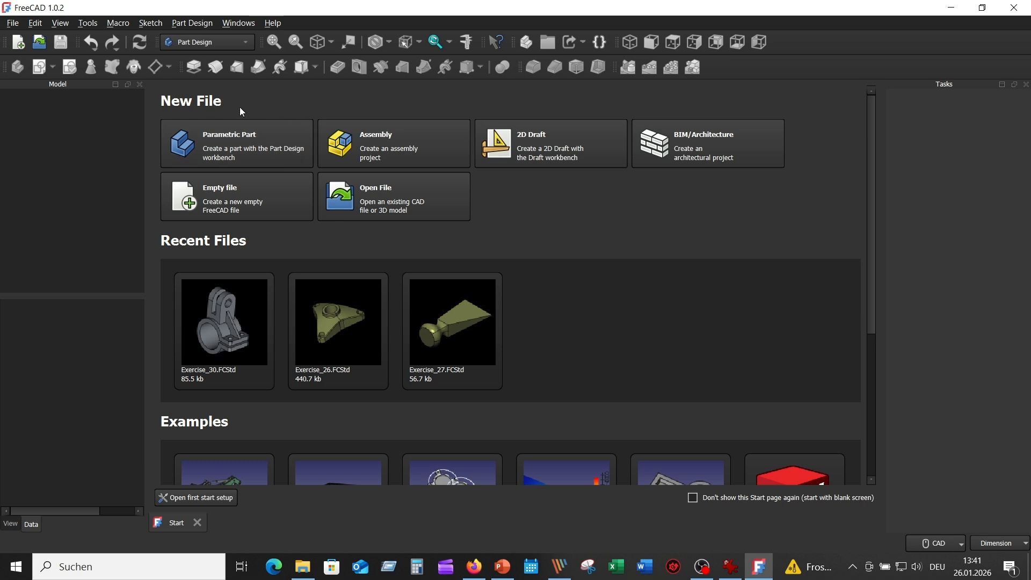
Create a new parametric part and examine the reference drawing Picture_05.png in IrfanView before returning to FreeCAD
{"action": "left_click", "coordinate": [251, 148]}
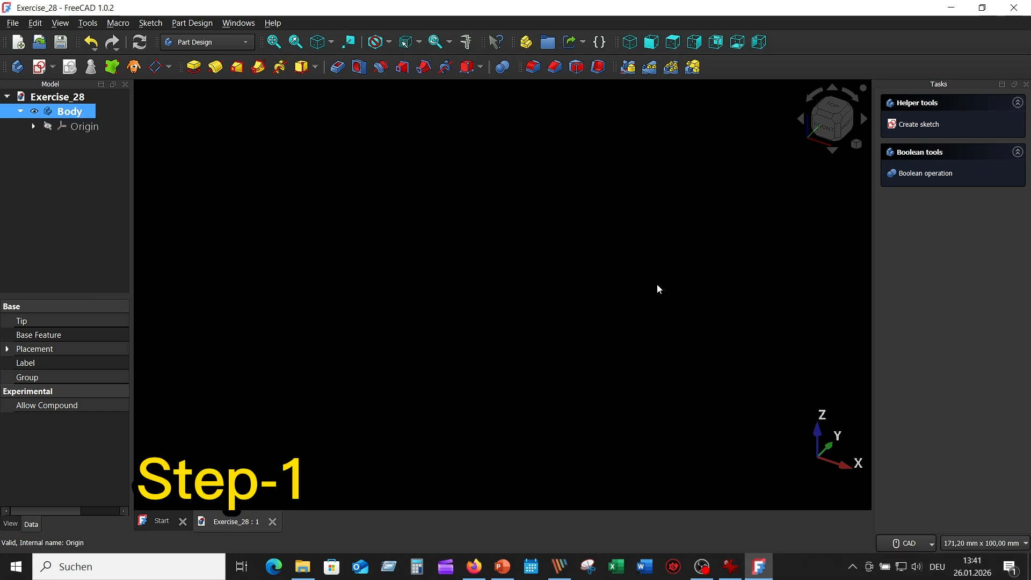
{"action": "left_click", "coordinate": [732, 570]}
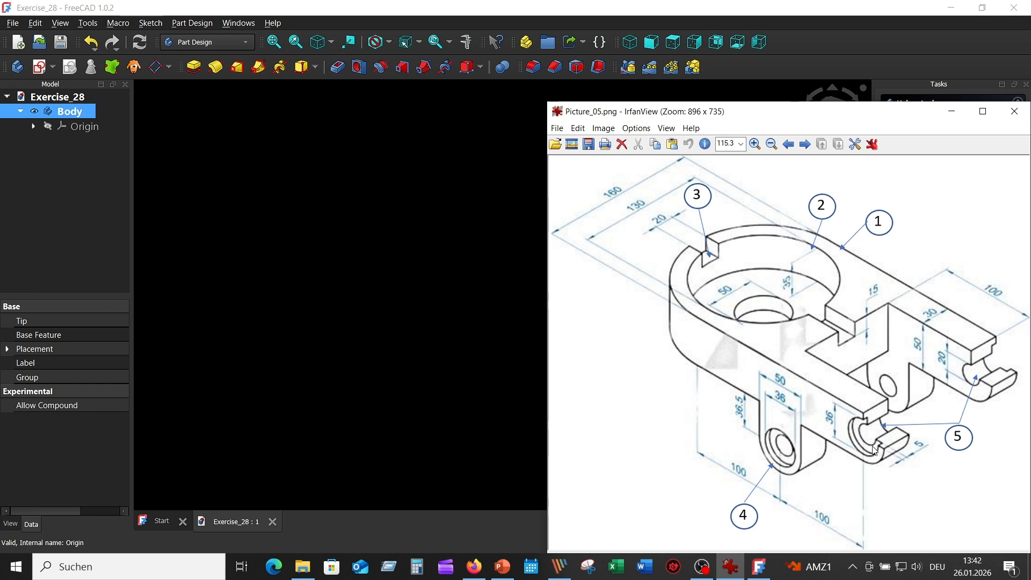
{"action": "left_click", "coordinate": [454, 311]}
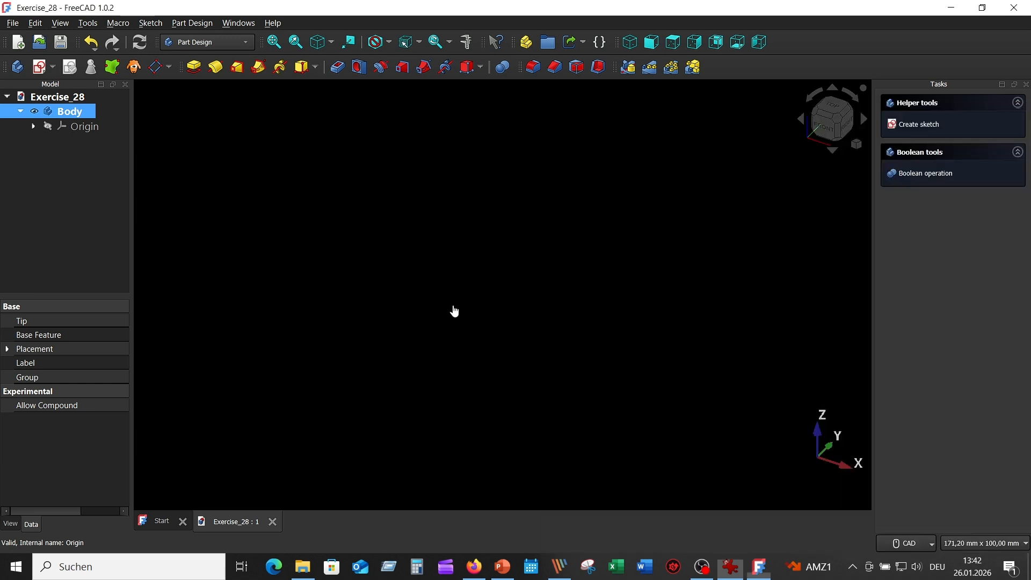
Start a sketch on the XY-plane and draw a 160 mm diameter circle centred on the origin, moving its dimension label outside the circle
{"action": "left_click", "coordinate": [40, 67]}
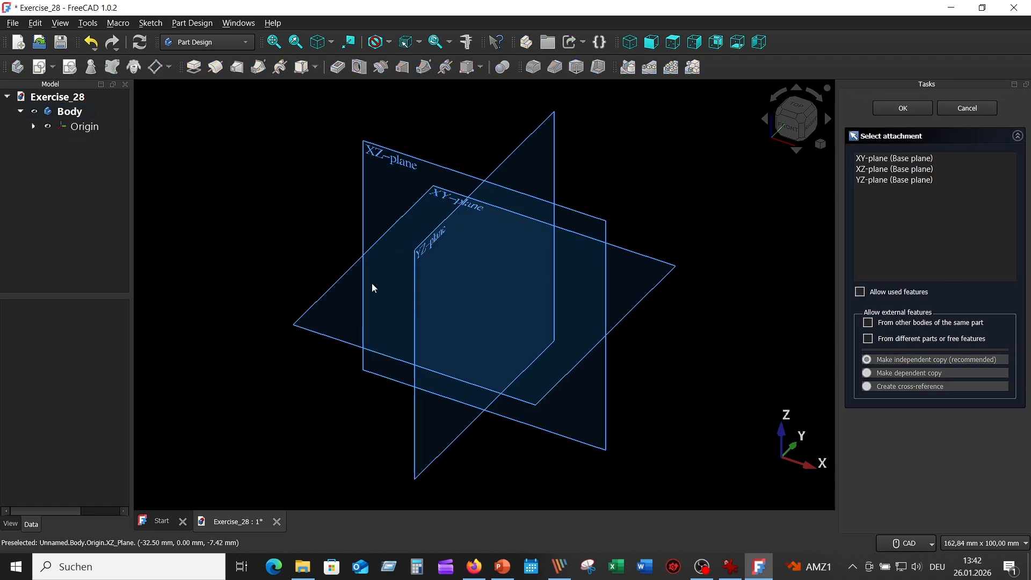
{"action": "left_click", "coordinate": [437, 194]}
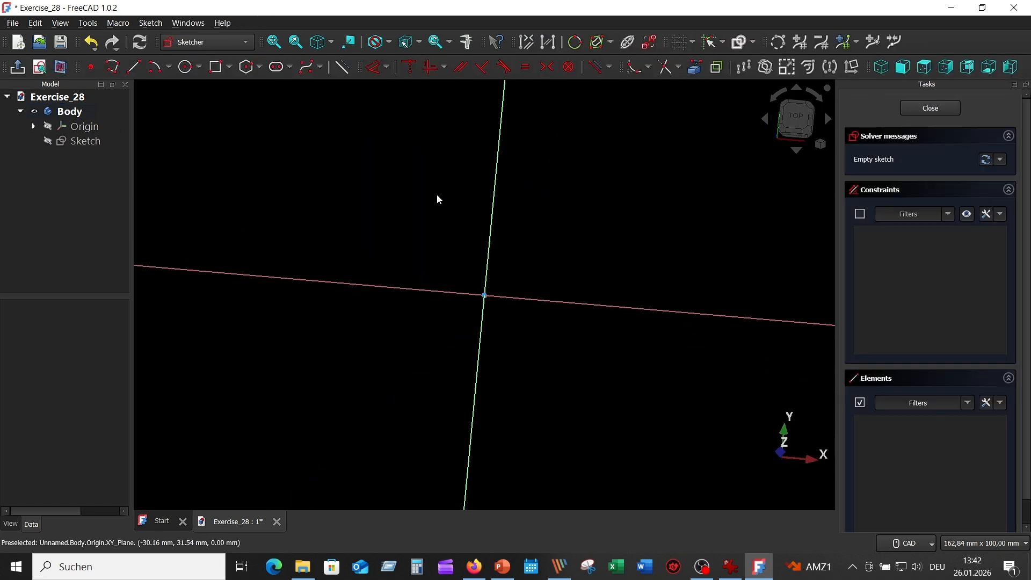
{"action": "left_click", "coordinate": [187, 69]}
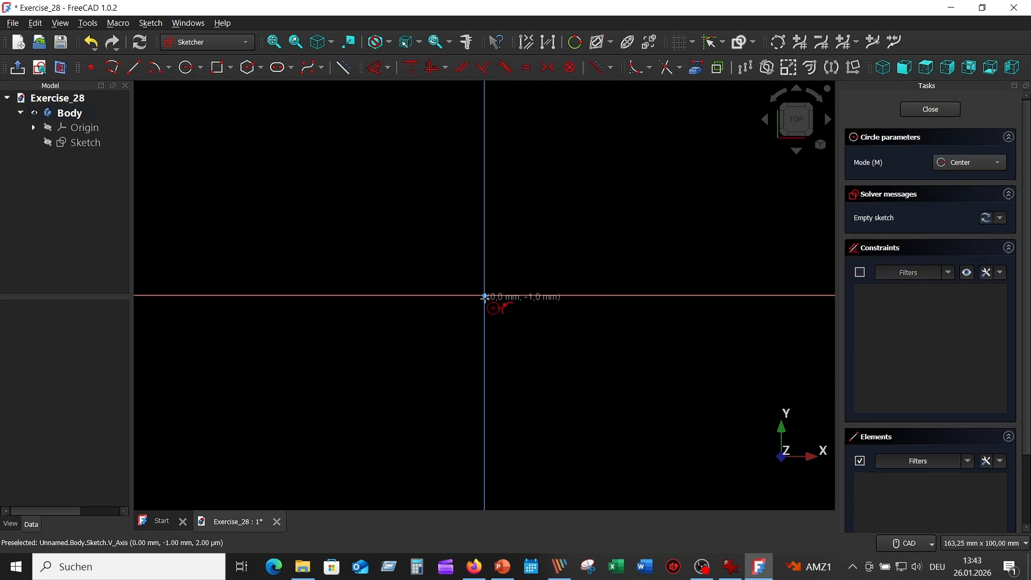
{"action": "left_click", "coordinate": [484, 295]}
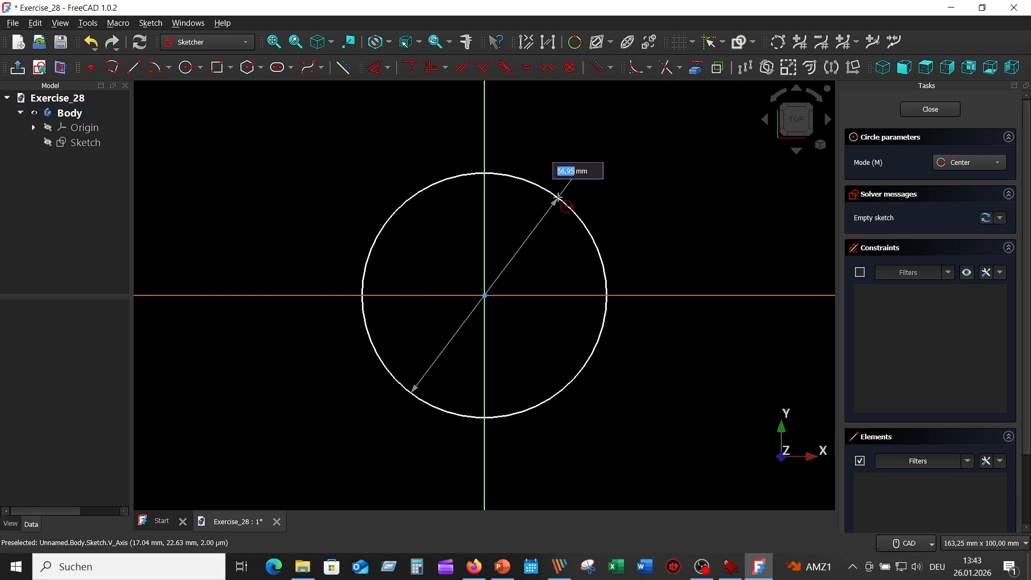
{"action": "type", "text": "160"}
{"action": "key", "text": "Return"}
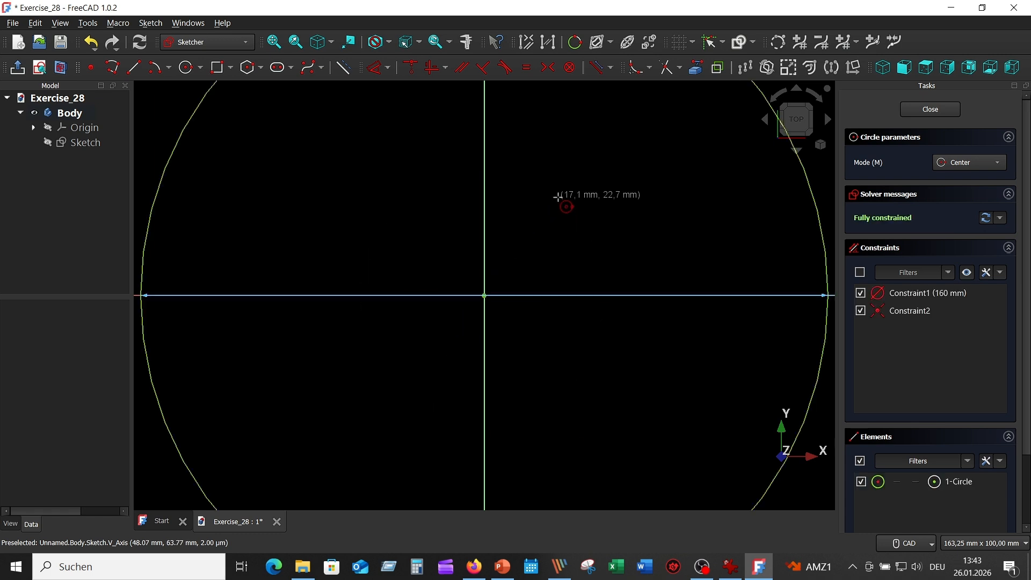
{"action": "left_click", "coordinate": [276, 43]}
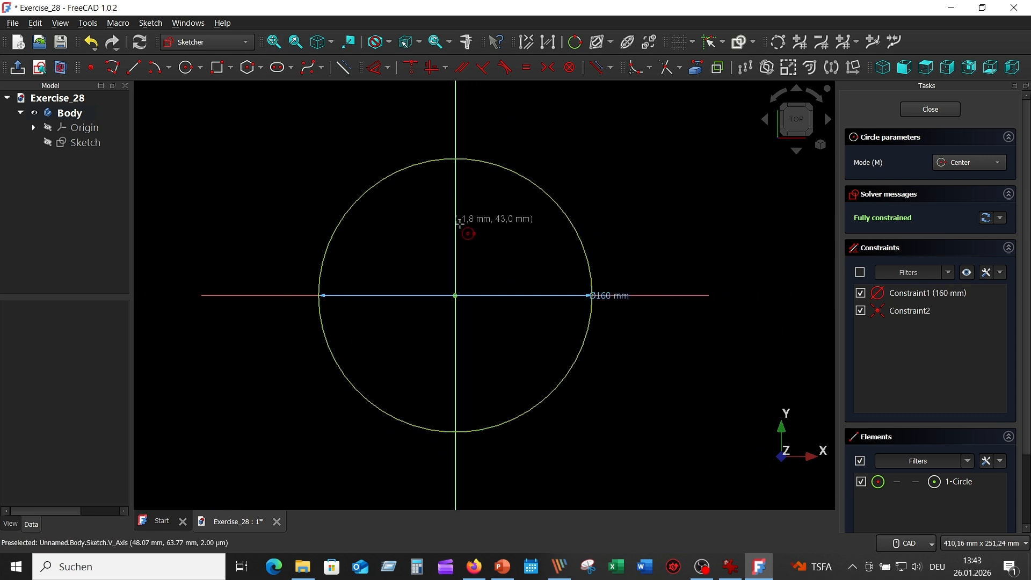
{"action": "key", "text": "Escape"}
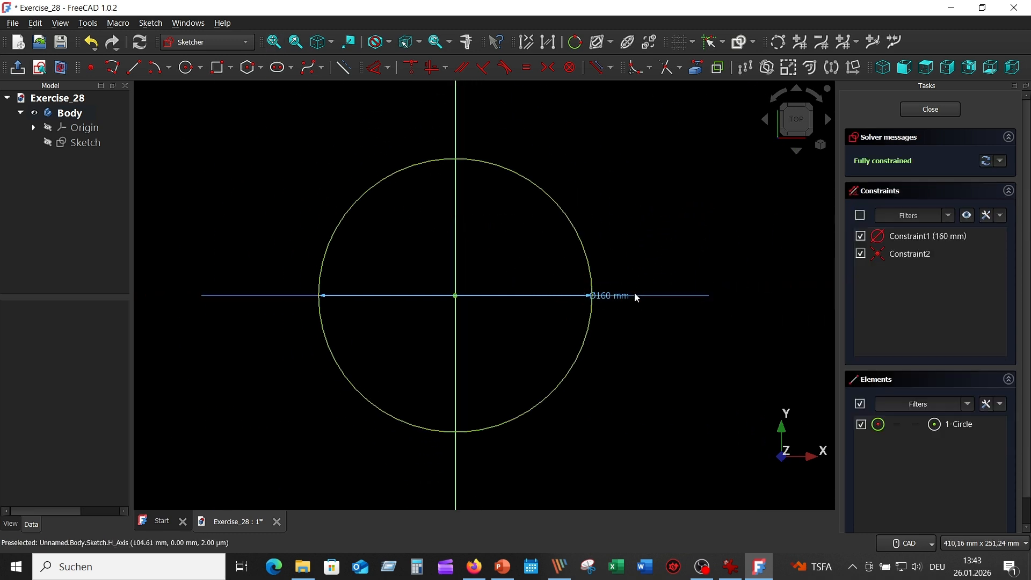
{"action": "left_click_drag", "start_coordinate": [622, 297], "coordinate": [633, 173]}
{"action": "middle_click_drag", "start_coordinate": [542, 247], "coordinate": [422, 242]}
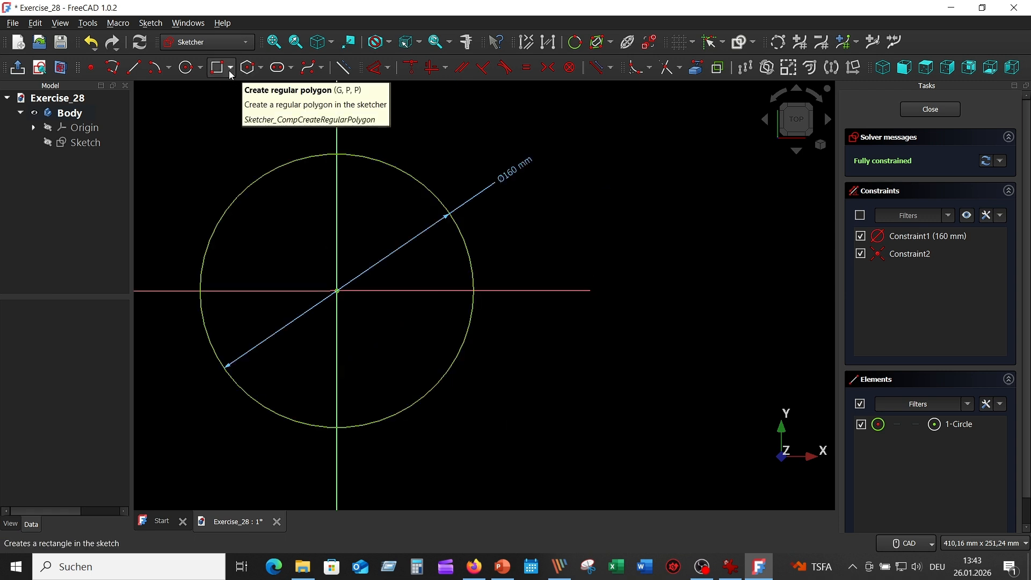
Draw a centred rectangle 225 mm wide and 160 mm high on the horizontal axis and constrain its upper left corner to the vertical axis
{"action": "left_click", "coordinate": [232, 72]}
{"action": "left_click", "coordinate": [236, 102]}
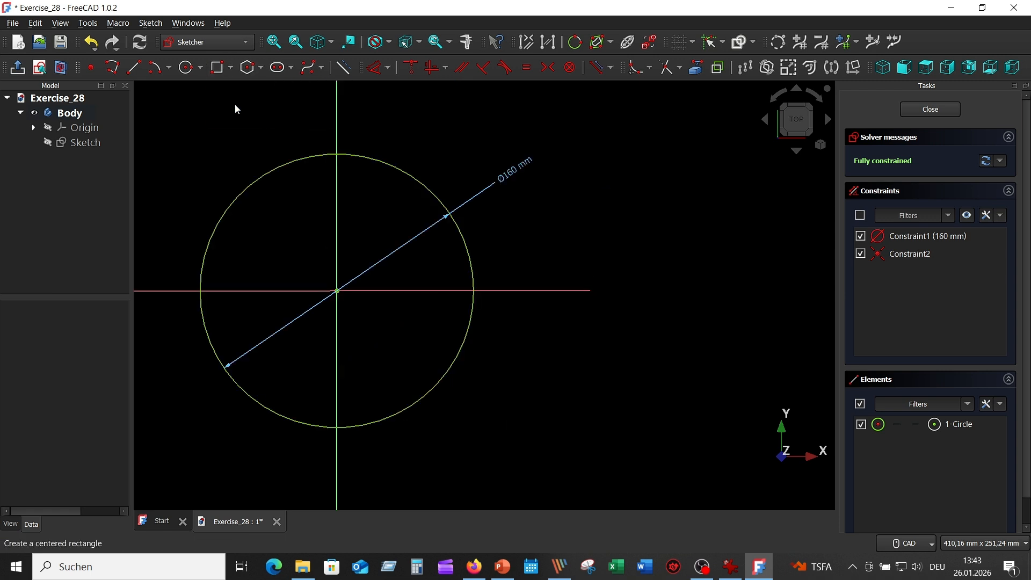
{"action": "left_click", "coordinate": [526, 291]}
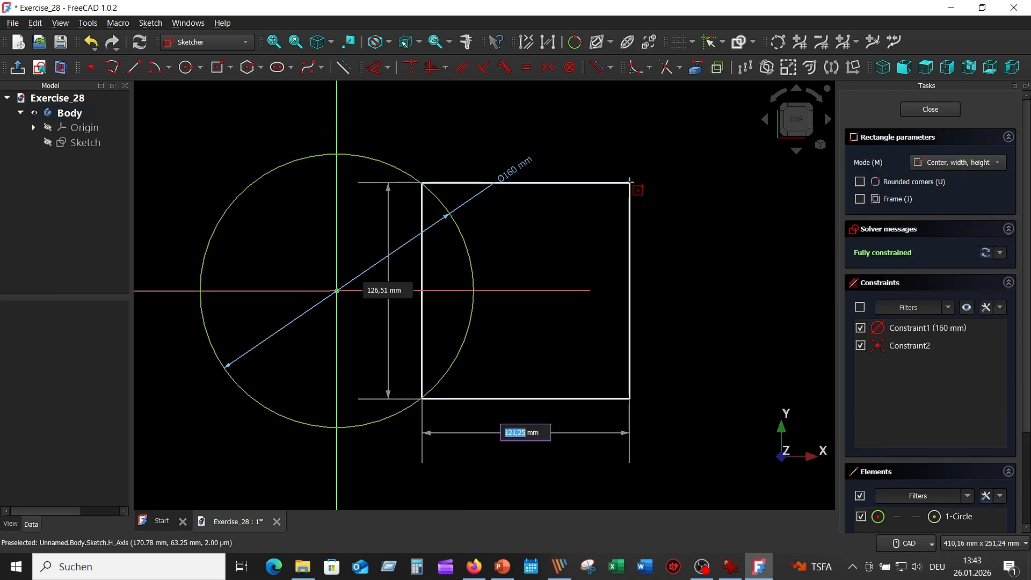
{"action": "type", "text": "225"}
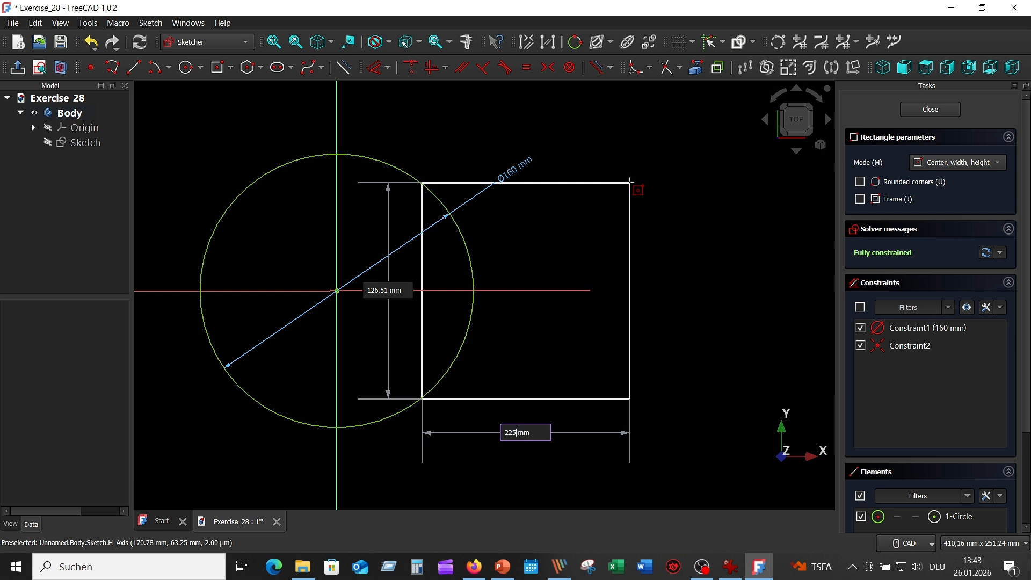
{"action": "key", "text": "Tab"}
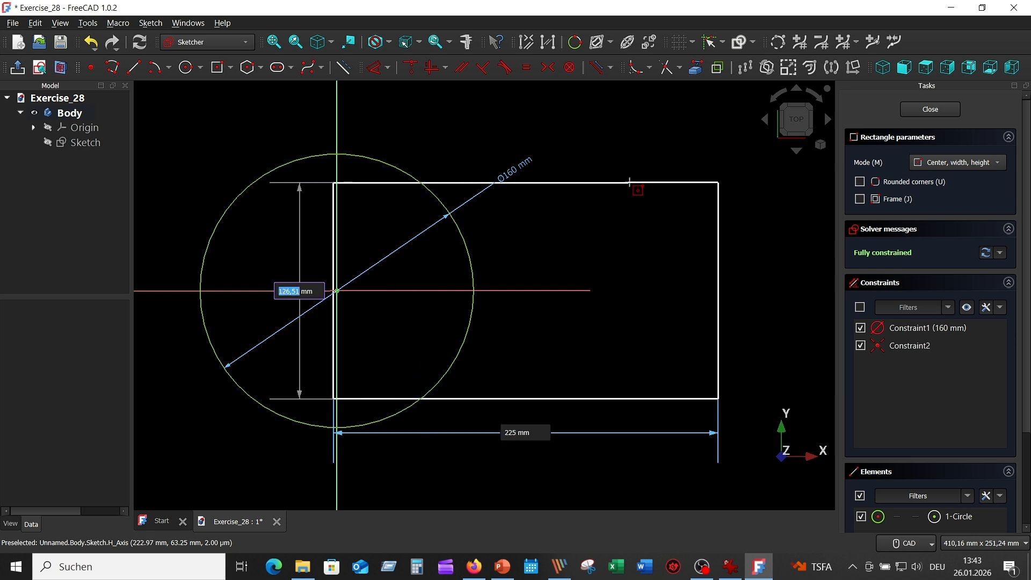
{"action": "type", "text": "160"}
{"action": "key", "text": "Return"}
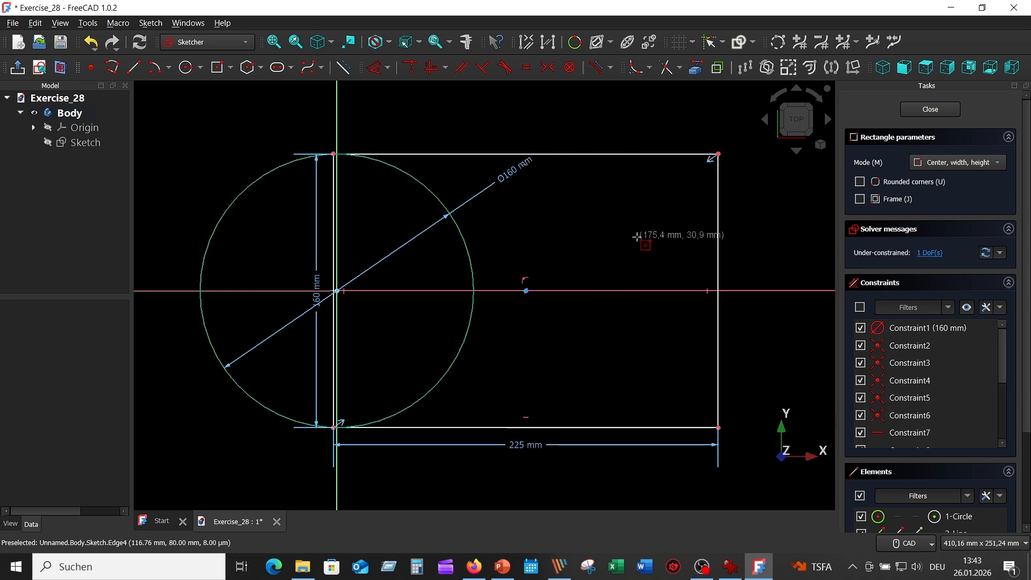
{"action": "key", "text": "Escape"}
{"action": "left_click", "coordinate": [334, 156]}
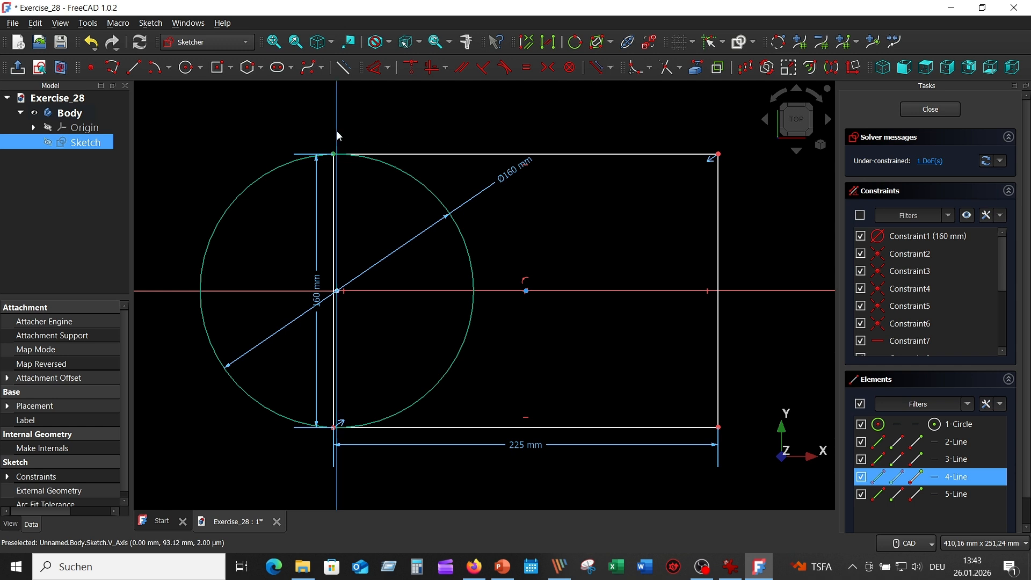
{"action": "left_click", "coordinate": [410, 67]}
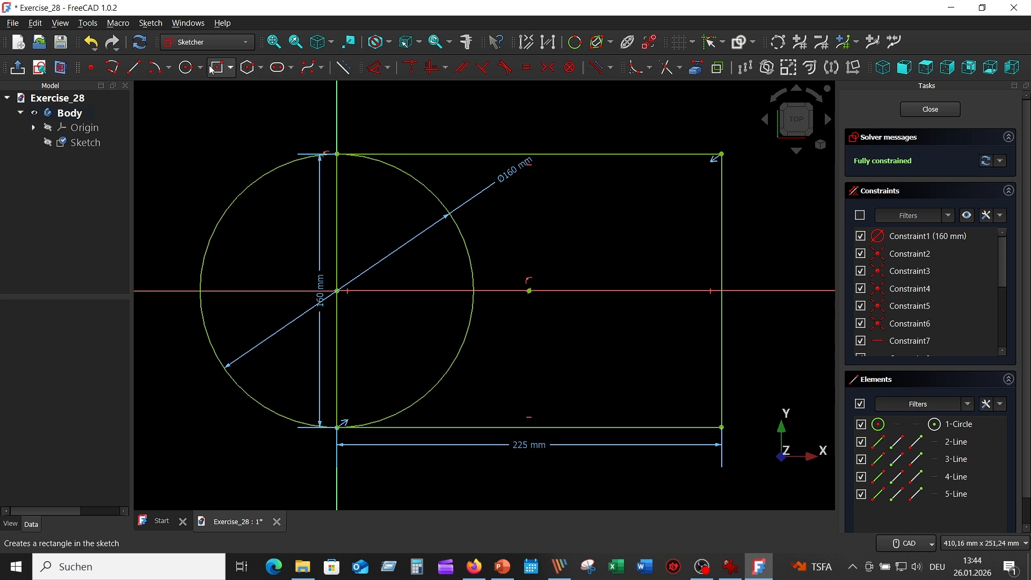
Draw a 50 mm diameter circle centred on the origin, inside the 160 mm circle
{"action": "left_click", "coordinate": [189, 69]}
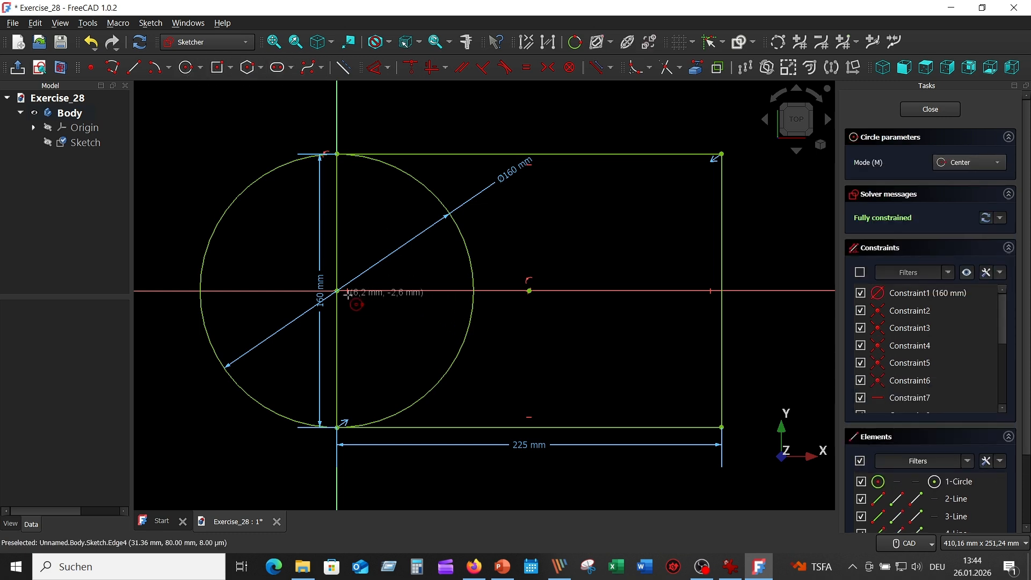
{"action": "left_click", "coordinate": [337, 290]}
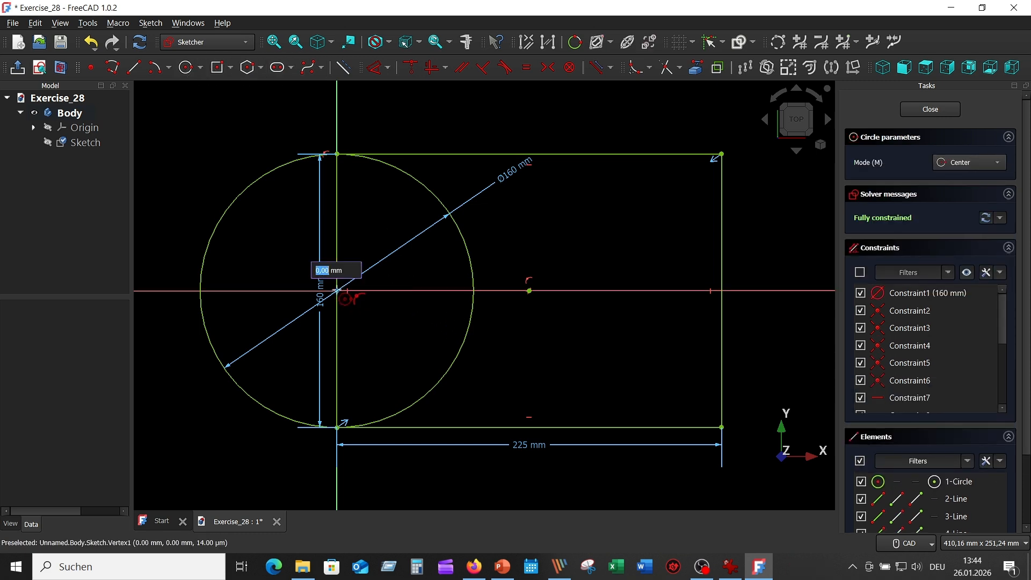
{"action": "type", "text": "5"}
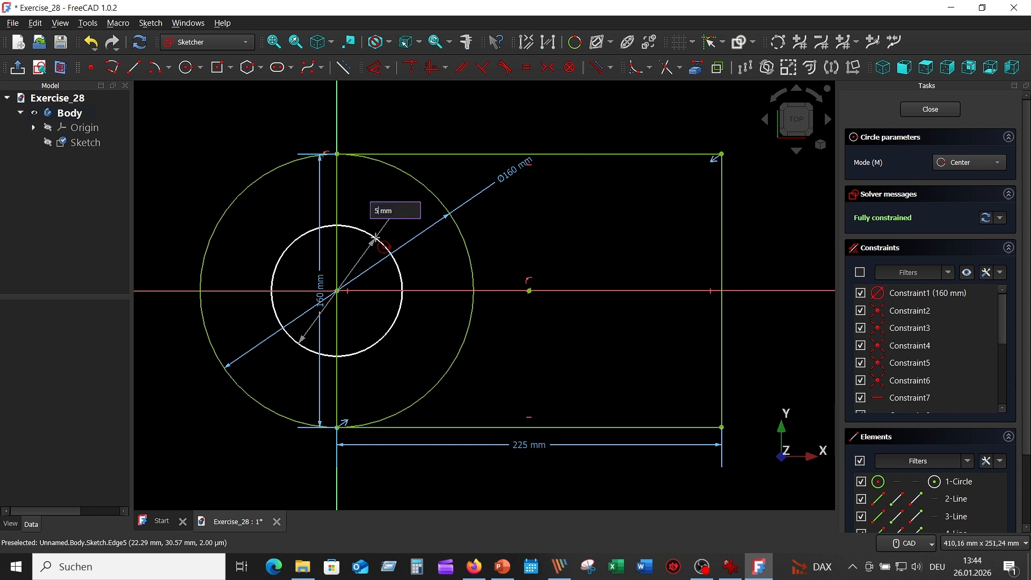
{"action": "key", "text": "Return"}
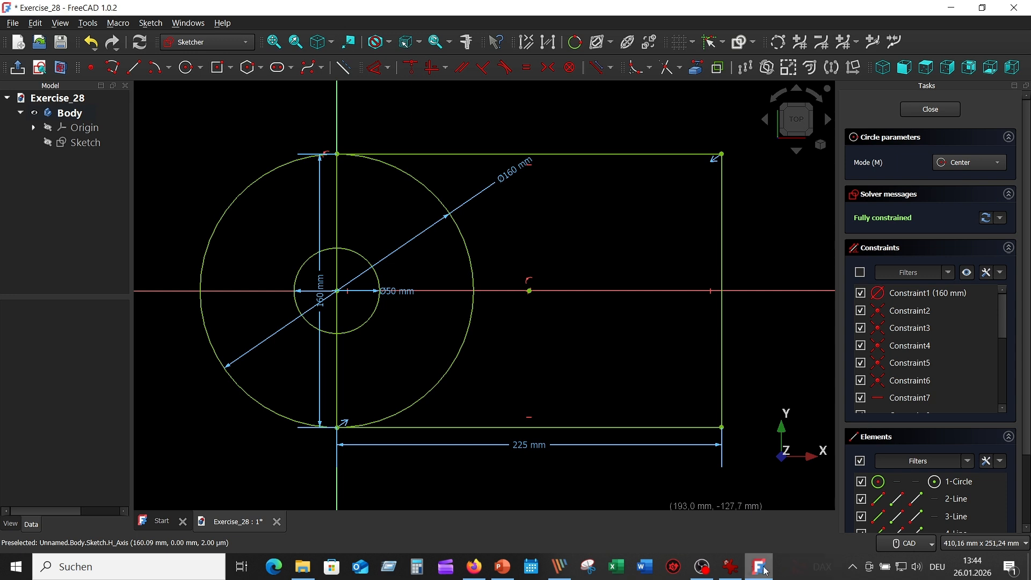
Check the reference drawing, then draw a three-sided polyline inward from the rectangle's right edge, about 89 mm deep and 88 mm high
{"action": "left_click", "coordinate": [732, 569]}
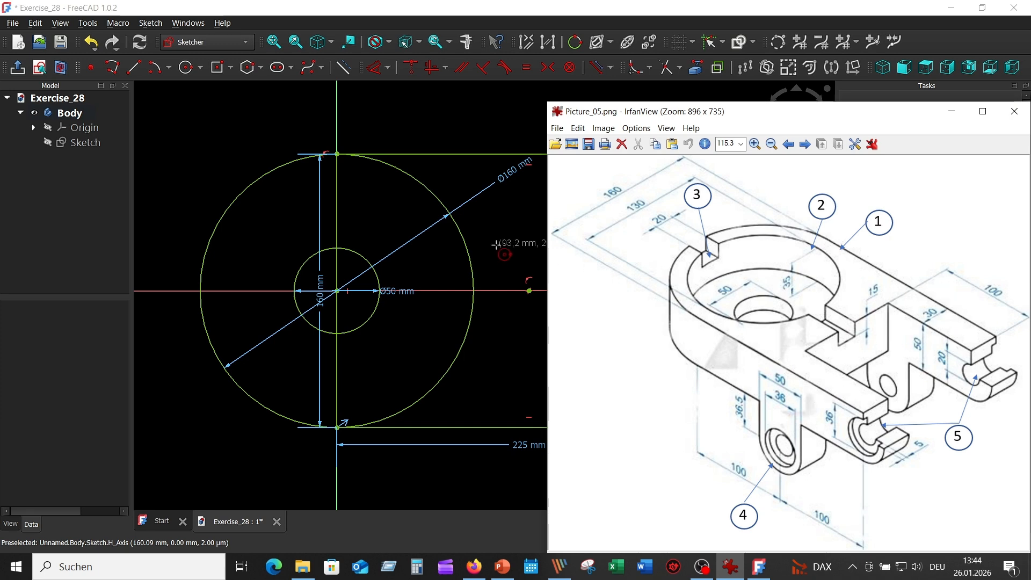
{"action": "left_click", "coordinate": [480, 117]}
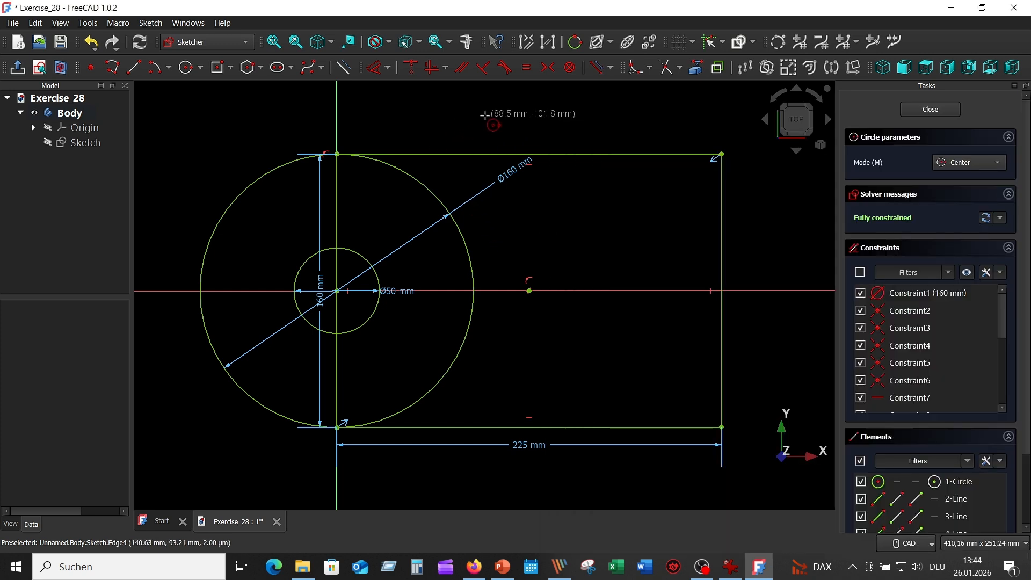
{"action": "left_click", "coordinate": [121, 65]}
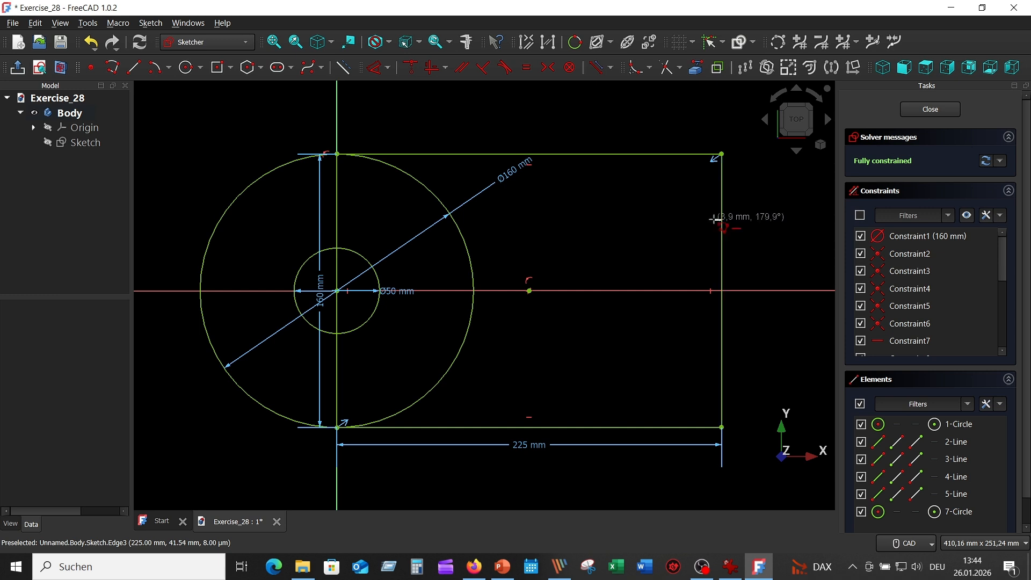
{"action": "left_click", "coordinate": [721, 219]}
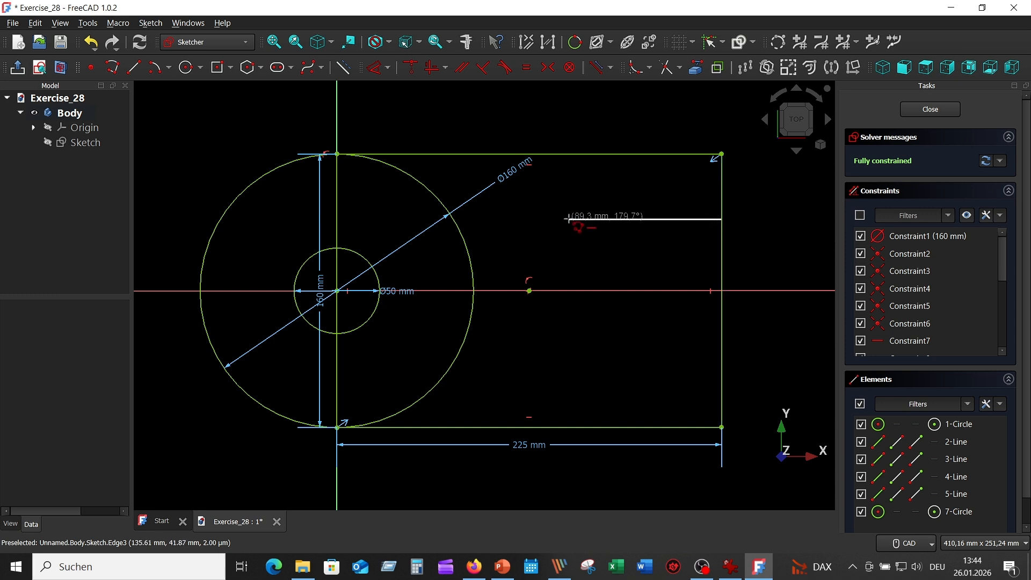
{"action": "left_click", "coordinate": [569, 220]}
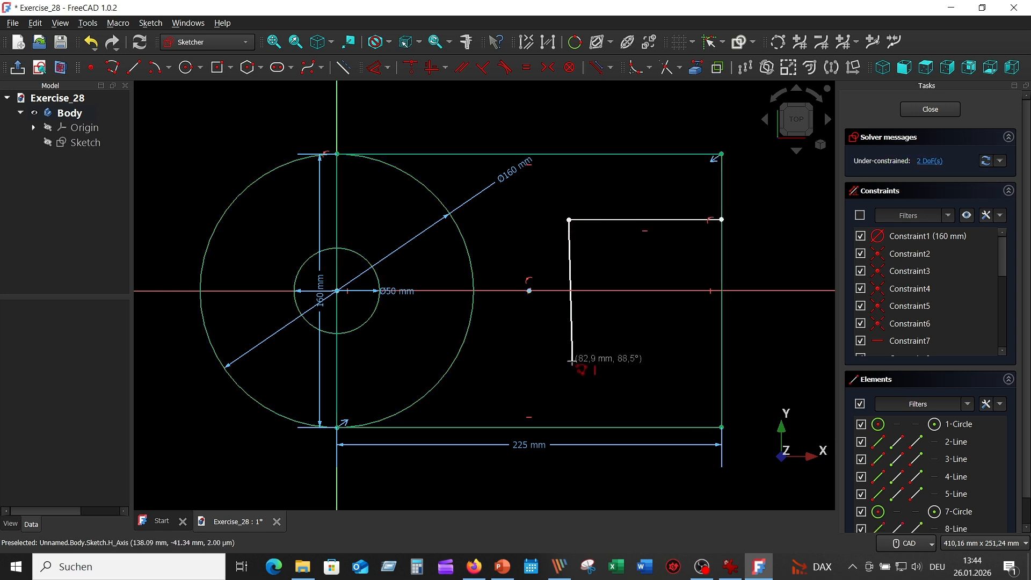
{"action": "left_click", "coordinate": [570, 369]}
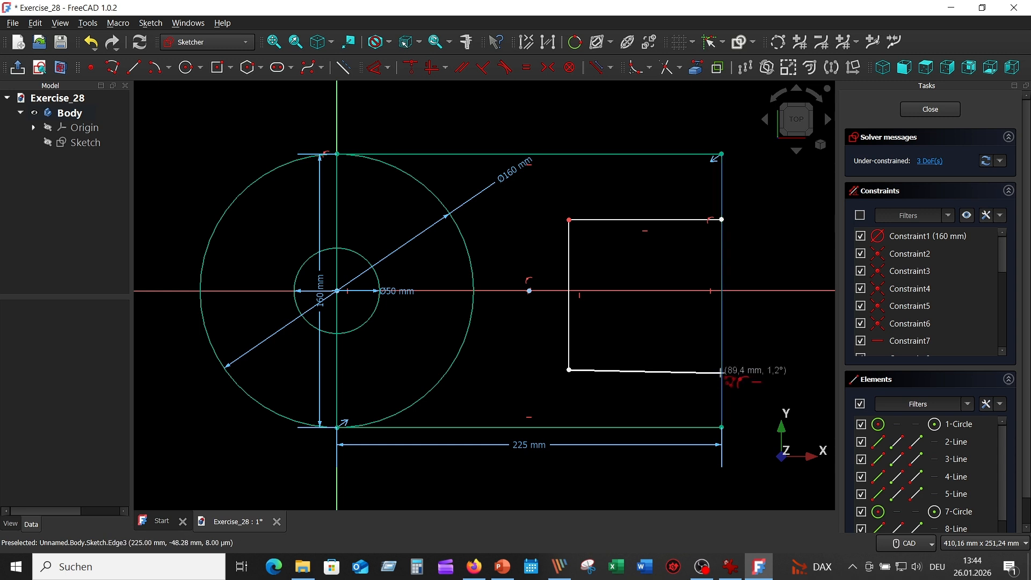
{"action": "left_click", "coordinate": [722, 370]}
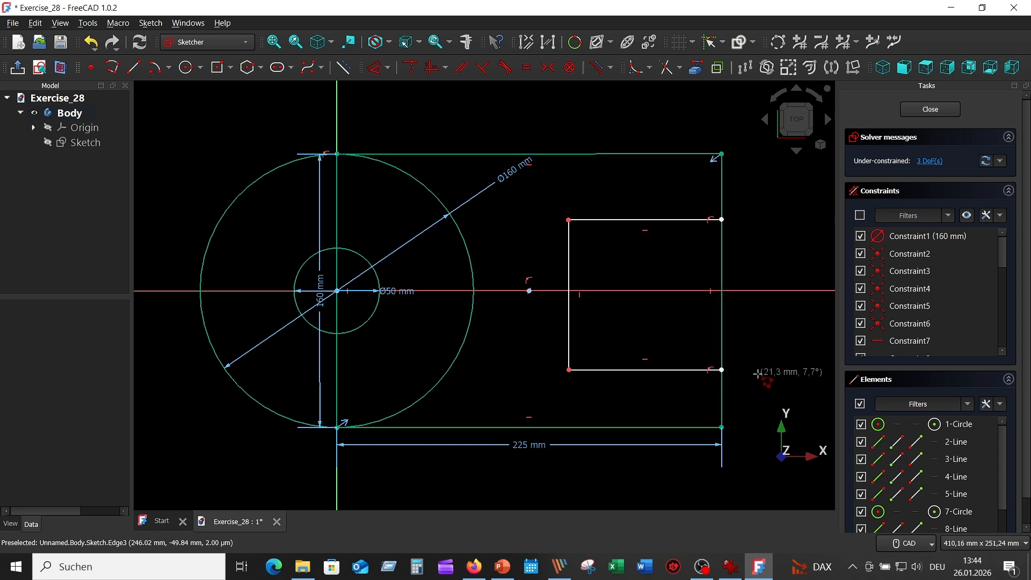
{"action": "right_click", "coordinate": [758, 373]}
Constrain the polyline's two endpoints on the rectangle's right edge to be symmetric about the horizontal axis
{"action": "left_click", "coordinate": [722, 218]}
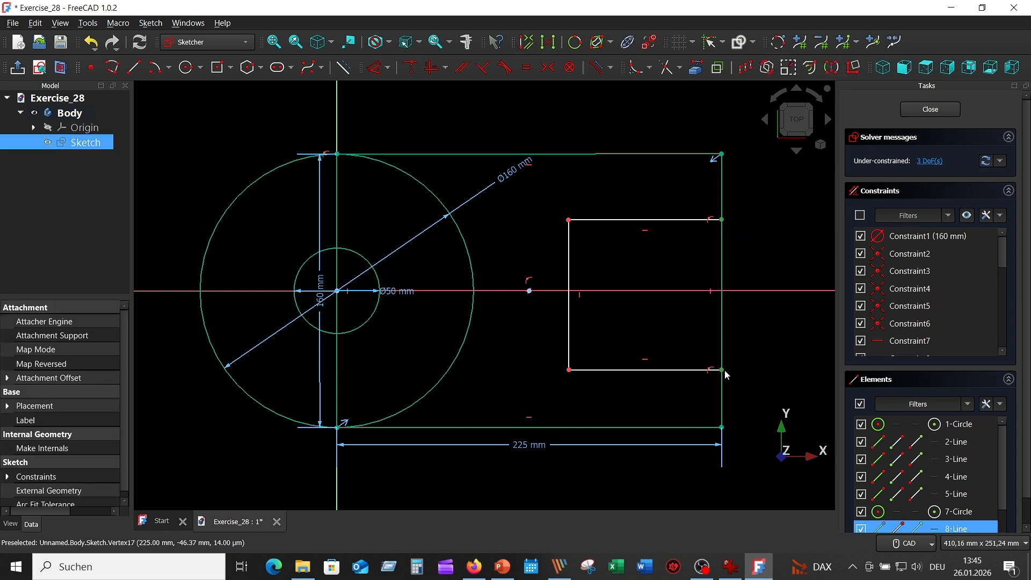
{"action": "left_click", "coordinate": [756, 291]}
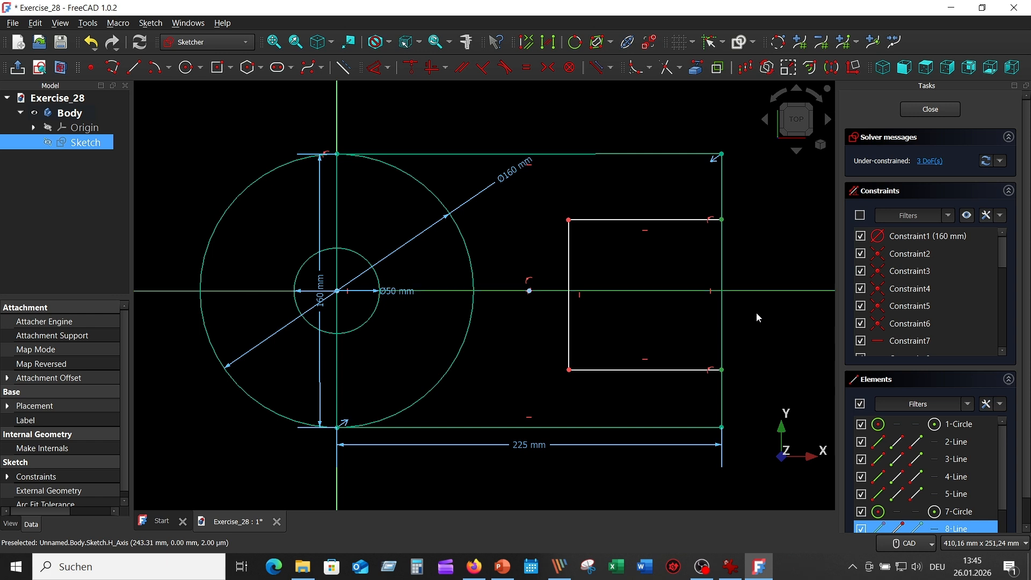
{"action": "left_click", "coordinate": [552, 71]}
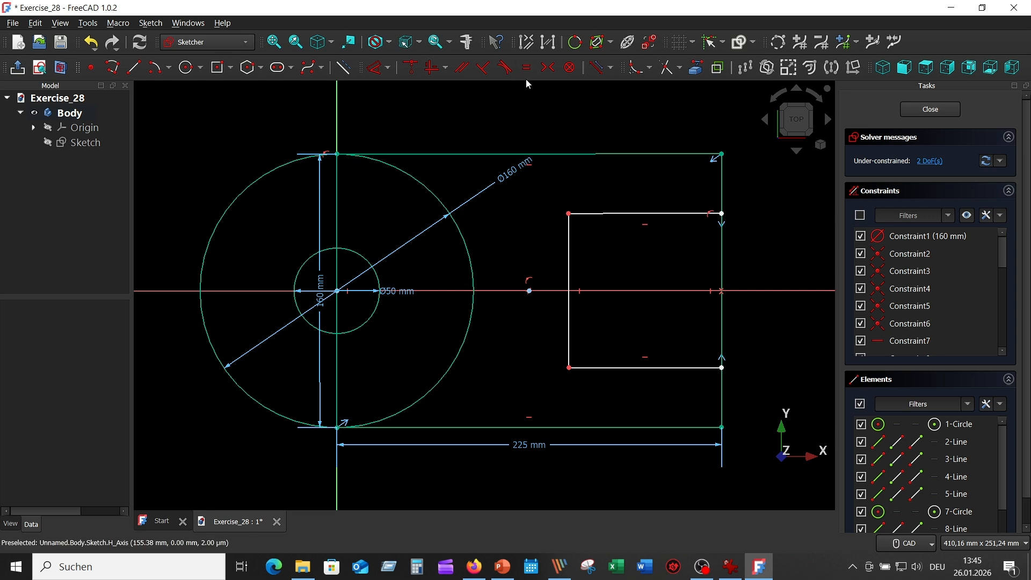
Dimension the vertical line of the three-sided polyline to a length of 100 mm
{"action": "left_click", "coordinate": [545, 69]}
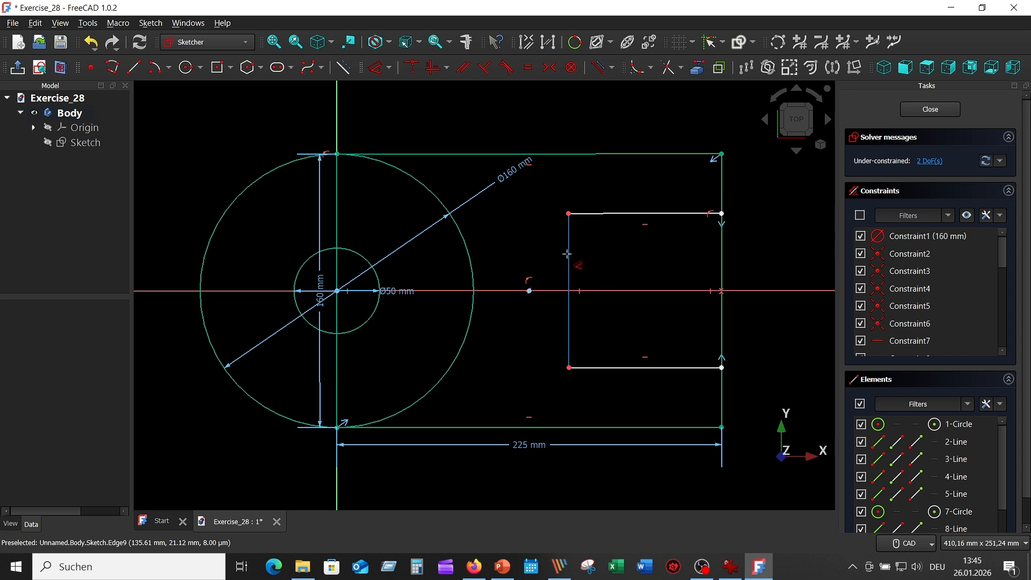
{"action": "left_click", "coordinate": [569, 276]}
{"action": "left_click", "coordinate": [544, 257]}
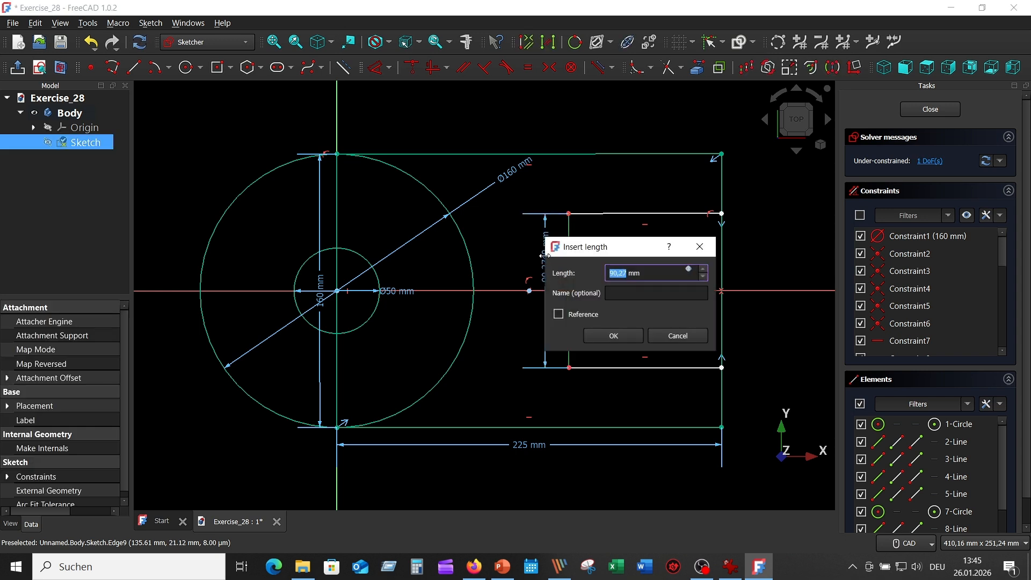
{"action": "type", "text": "100"}
{"action": "key", "text": "Return"}
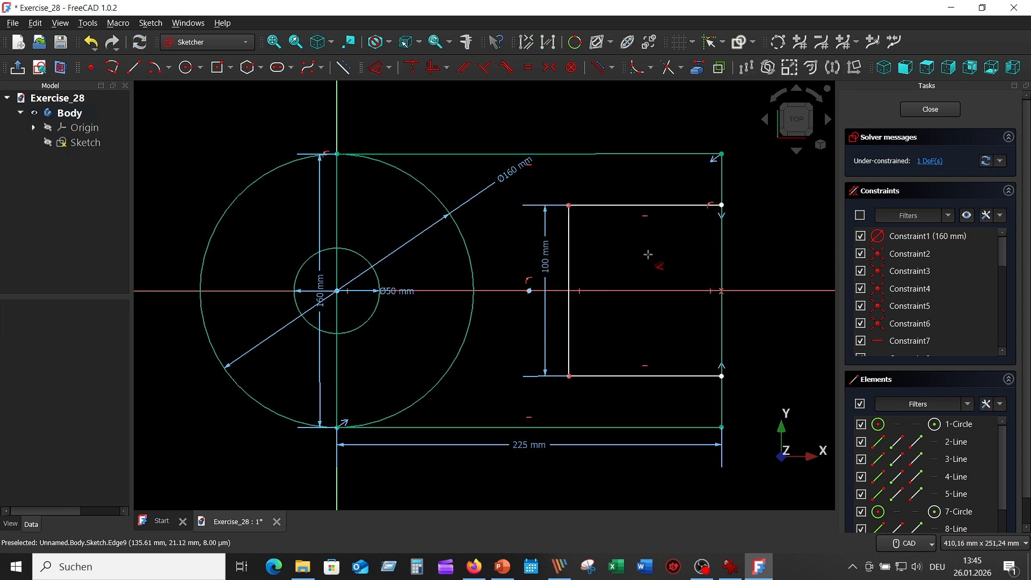
Dimension the upper horizontal line of the three-sided polyline to a length of 125 mm
{"action": "left_click", "coordinate": [644, 205]}
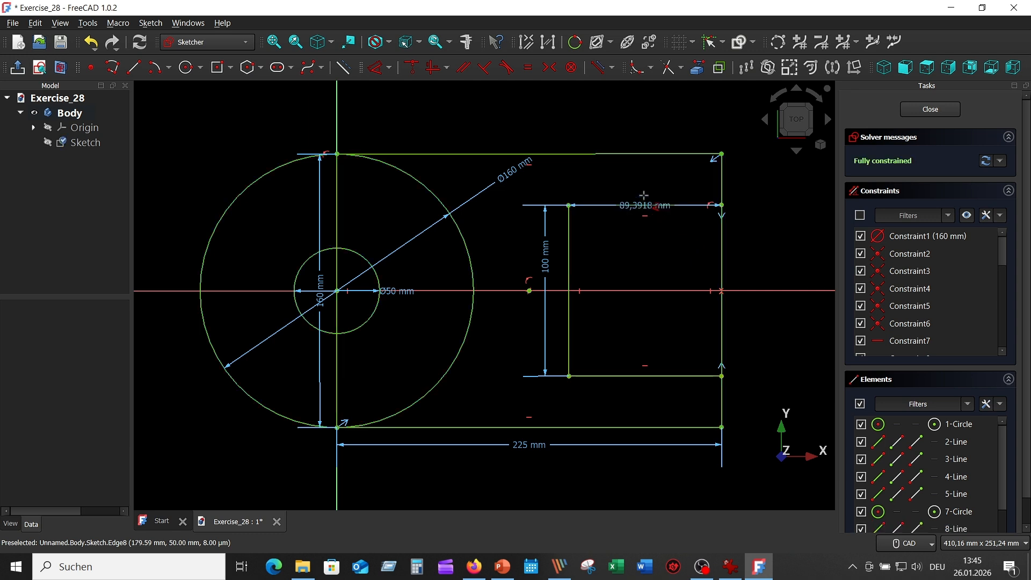
{"action": "left_click", "coordinate": [643, 188]}
{"action": "type", "text": "125"}
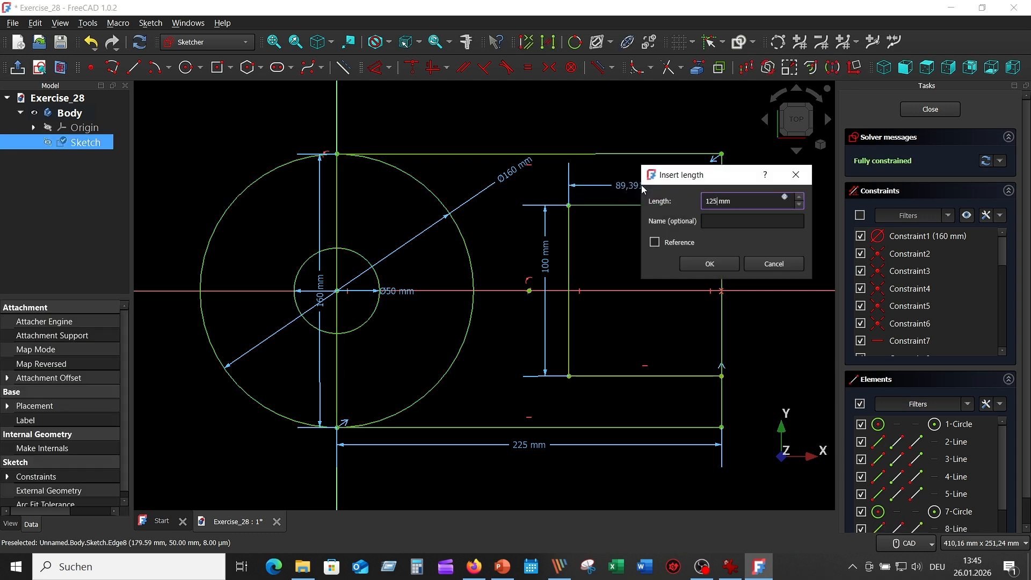
{"action": "key", "text": "Return"}
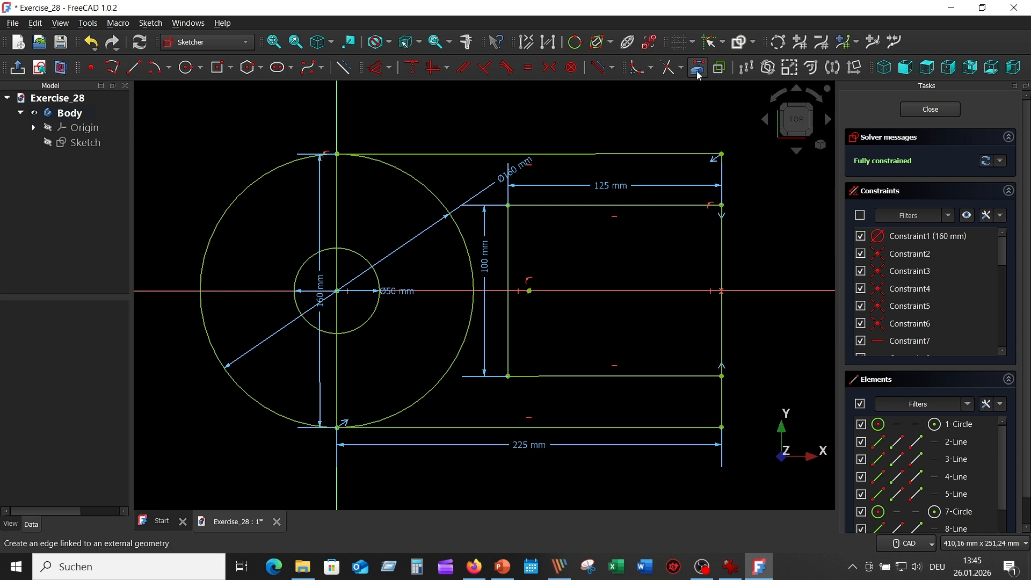
Trim the right edge between the polyline's ends, the right half of the 160 mm circle, and the vertical line along the Y-axis
{"action": "left_click", "coordinate": [670, 67]}
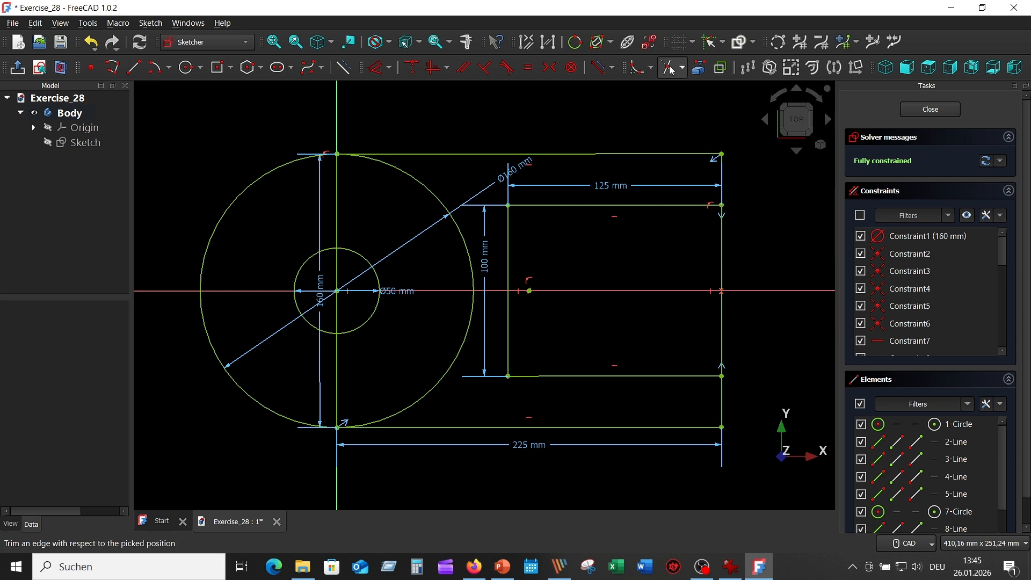
{"action": "left_click", "coordinate": [723, 240]}
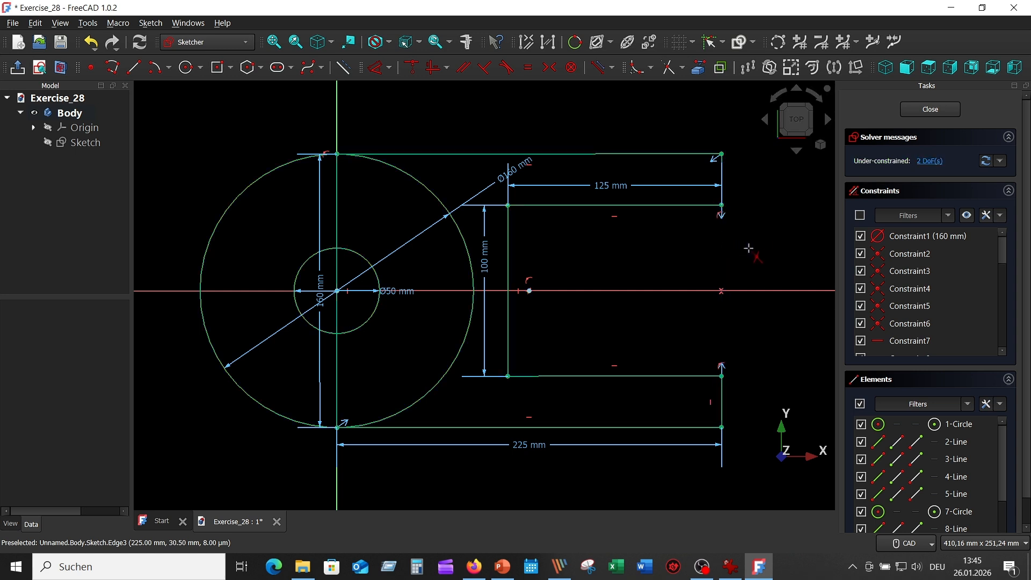
{"action": "left_click", "coordinate": [463, 238]}
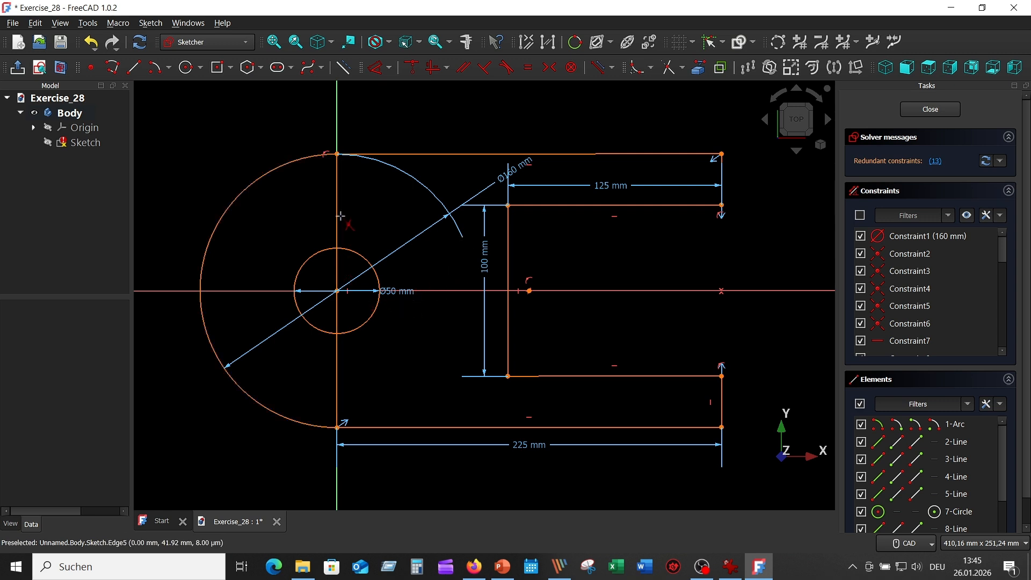
{"action": "left_click", "coordinate": [338, 199]}
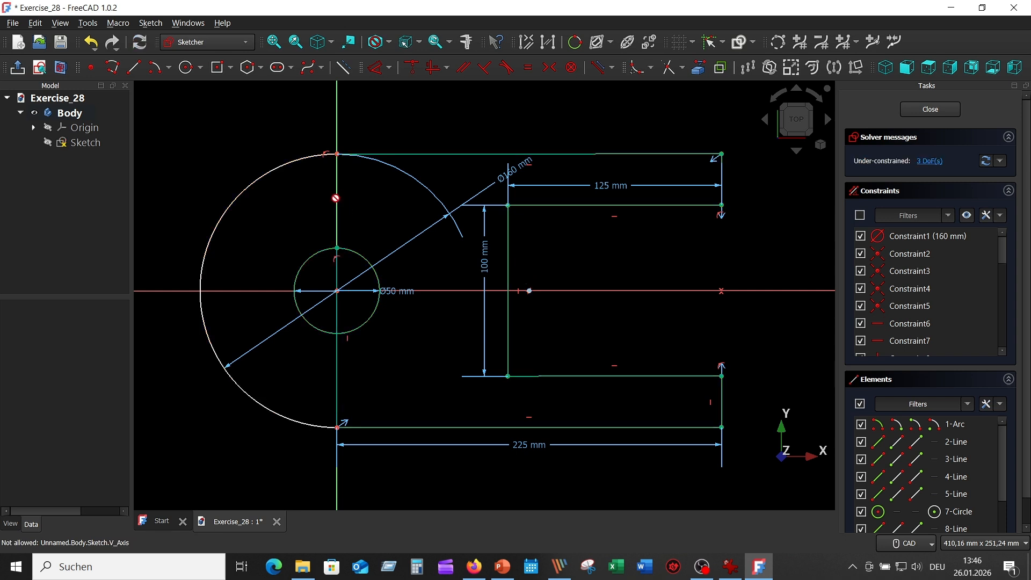
{"action": "left_click", "coordinate": [337, 267]}
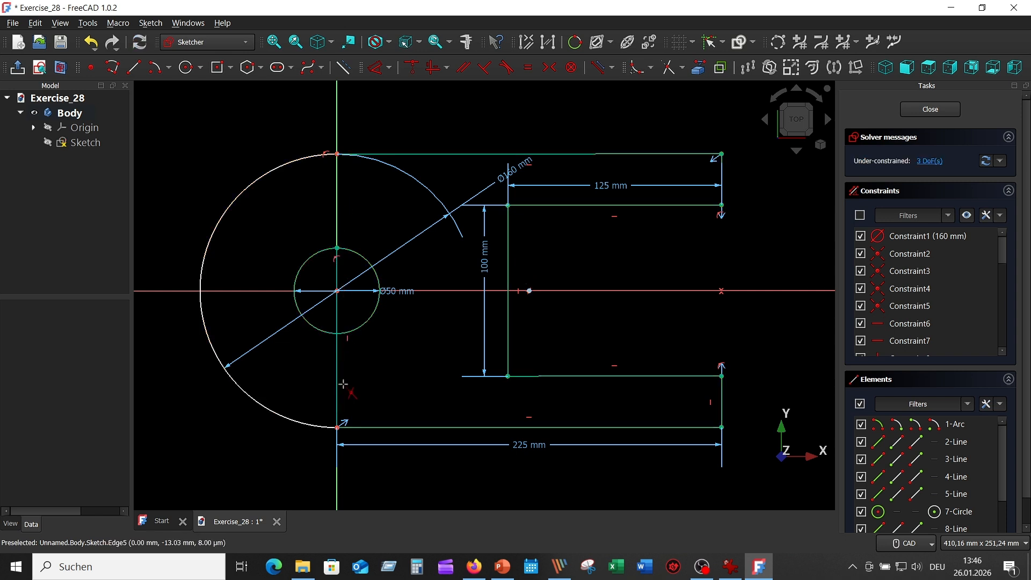
{"action": "left_click", "coordinate": [337, 307]}
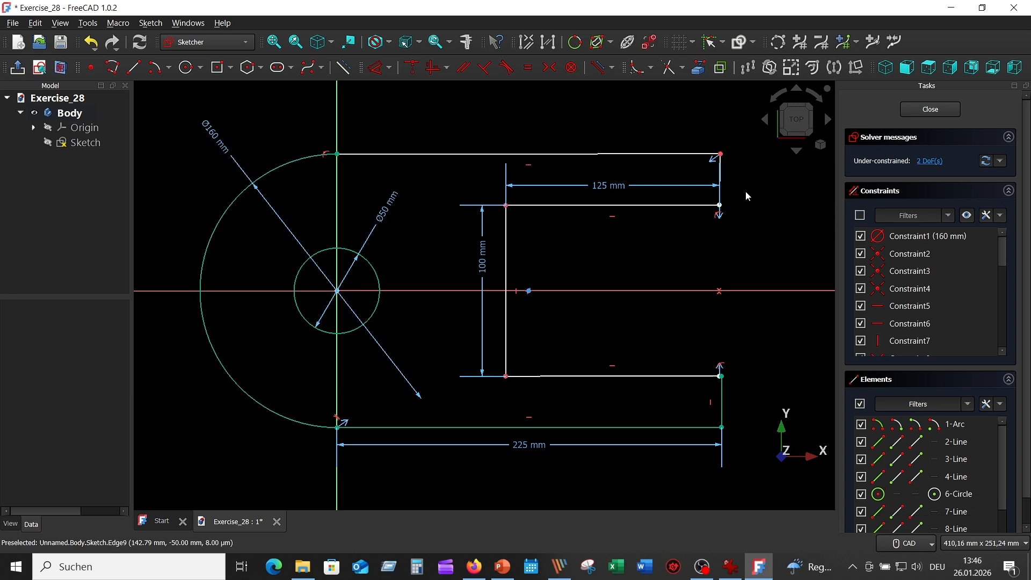
Constrain the upper arm's short end line vertical, align the two arms' inner end corners vertically, and close the sketch
{"action": "left_click", "coordinate": [720, 172]}
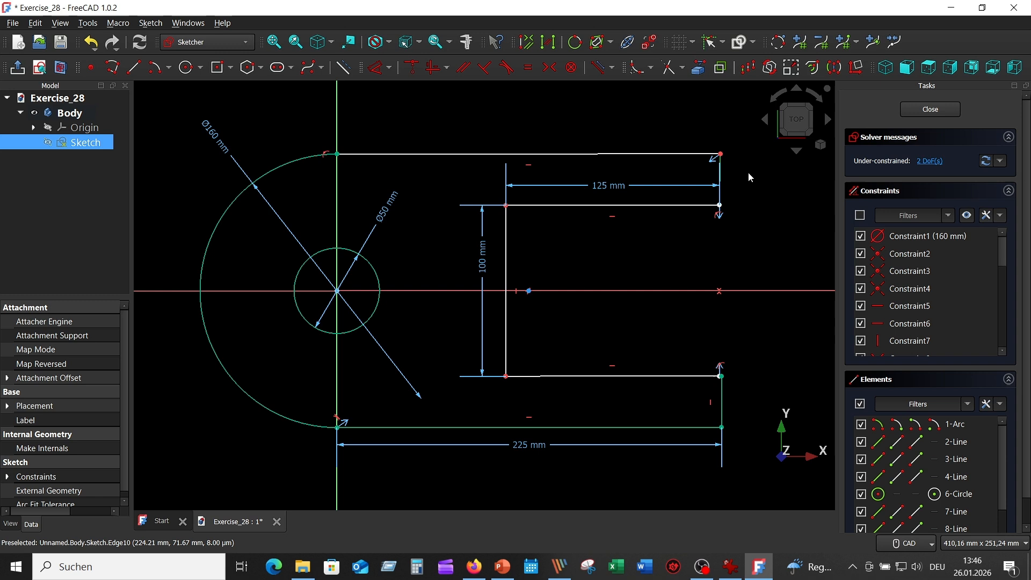
{"action": "left_click", "coordinate": [433, 67]}
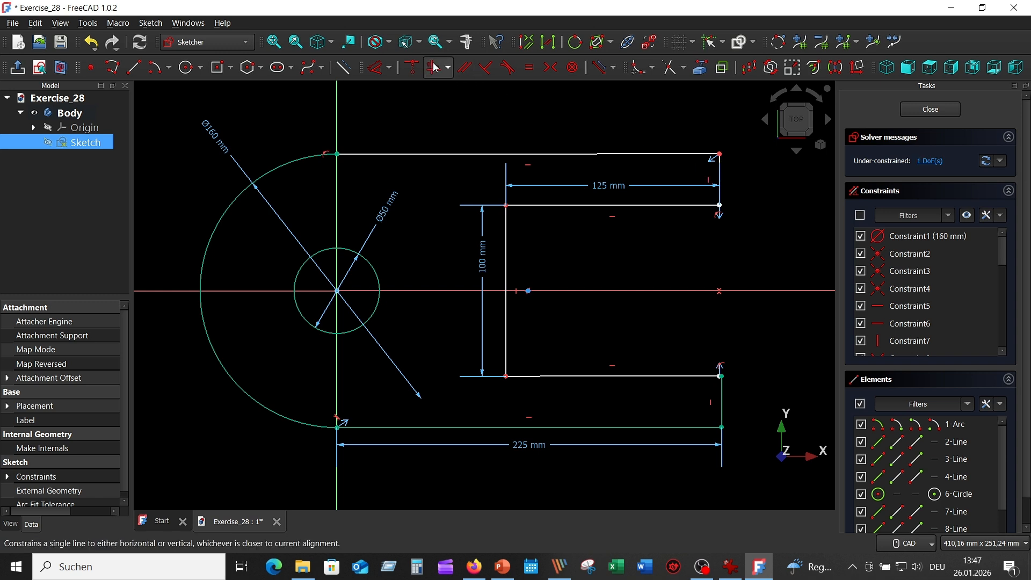
{"action": "left_click", "coordinate": [721, 209]}
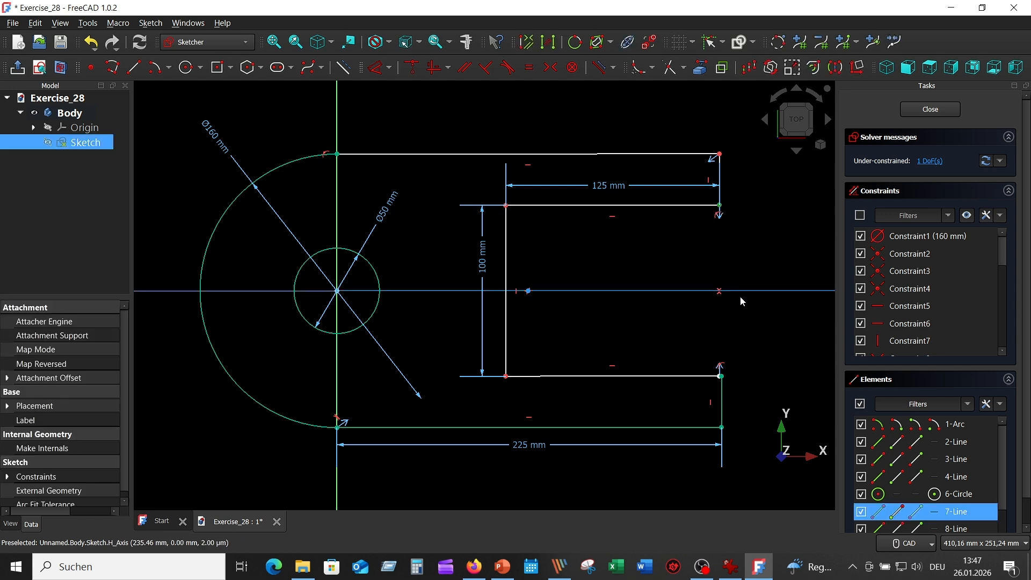
{"action": "left_click", "coordinate": [723, 376]}
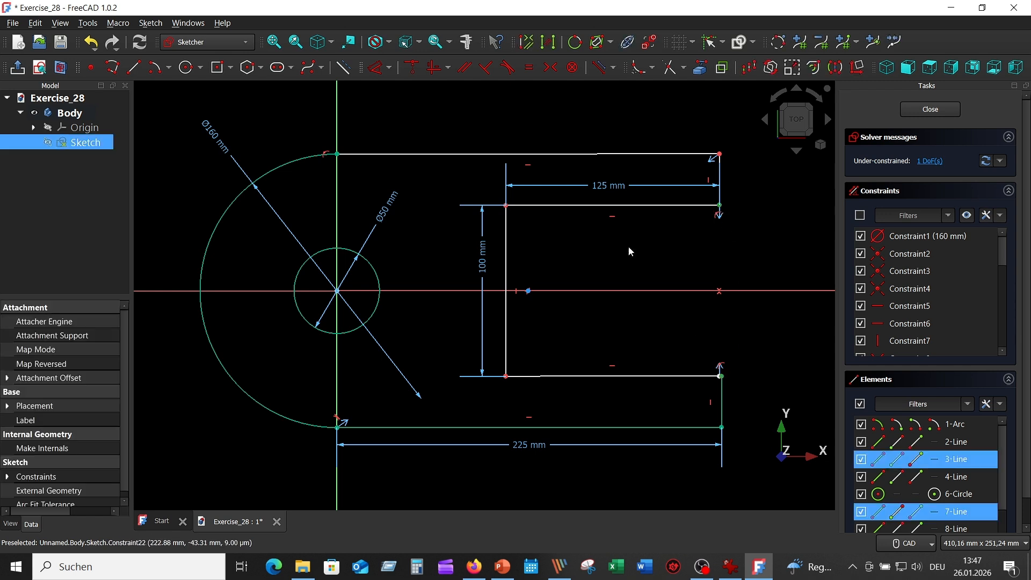
{"action": "left_click", "coordinate": [435, 68]}
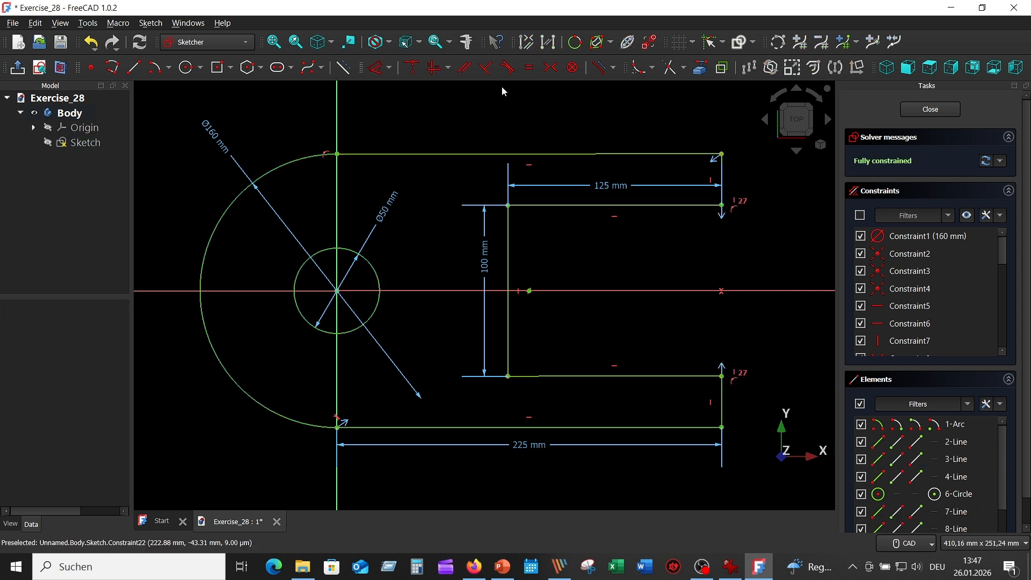
{"action": "left_click", "coordinate": [927, 111]}
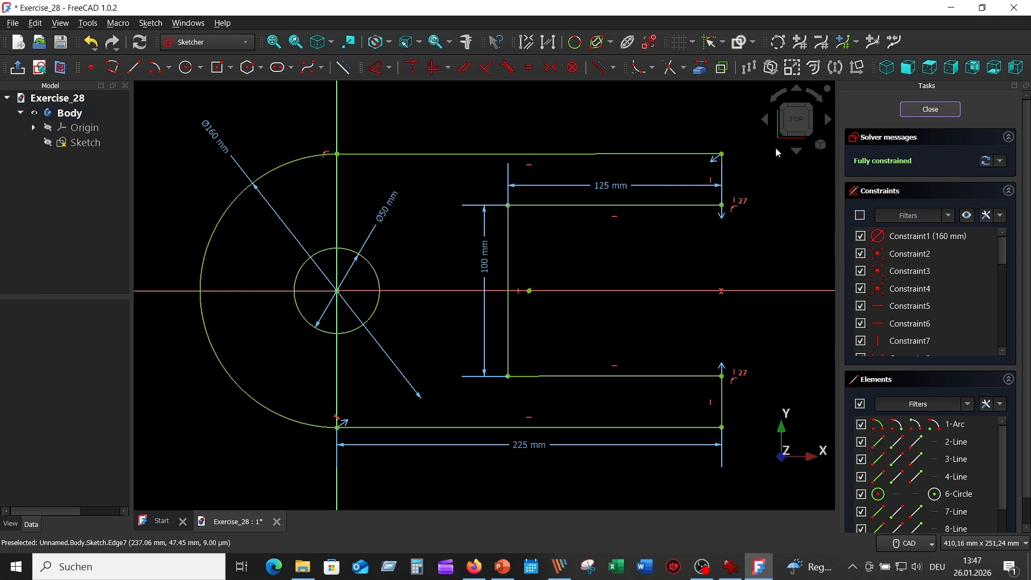
Check the reference drawing, then pad the base profile sketch to a length of 50 mm
{"action": "scroll", "coordinate": [623, 268], "scroll_direction": "down", "scroll_amount": 6}
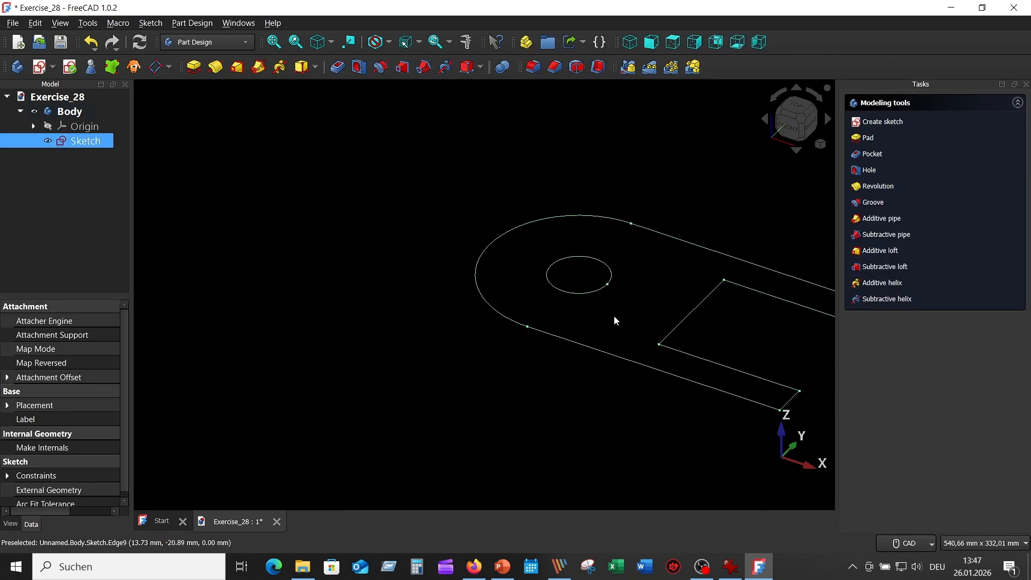
{"action": "middle_click_drag", "start_coordinate": [616, 320], "coordinate": [483, 271]}
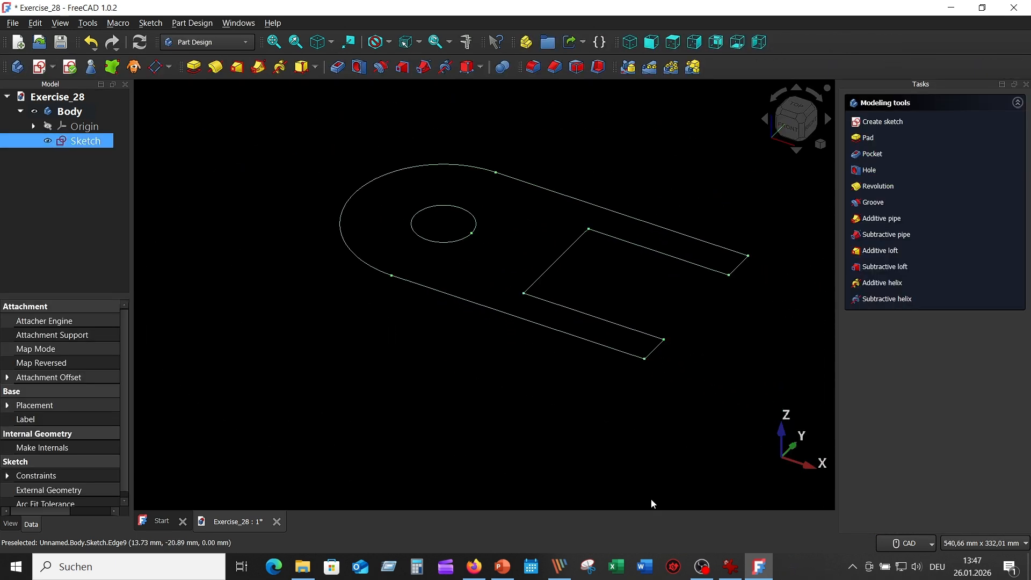
{"action": "left_click", "coordinate": [734, 569]}
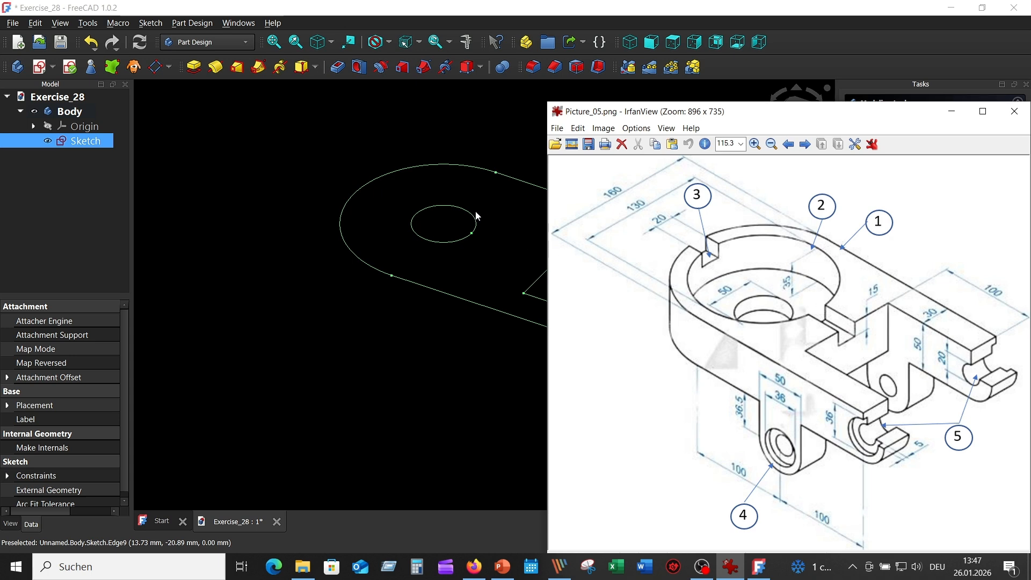
{"action": "left_click", "coordinate": [250, 144]}
{"action": "left_click", "coordinate": [104, 140]}
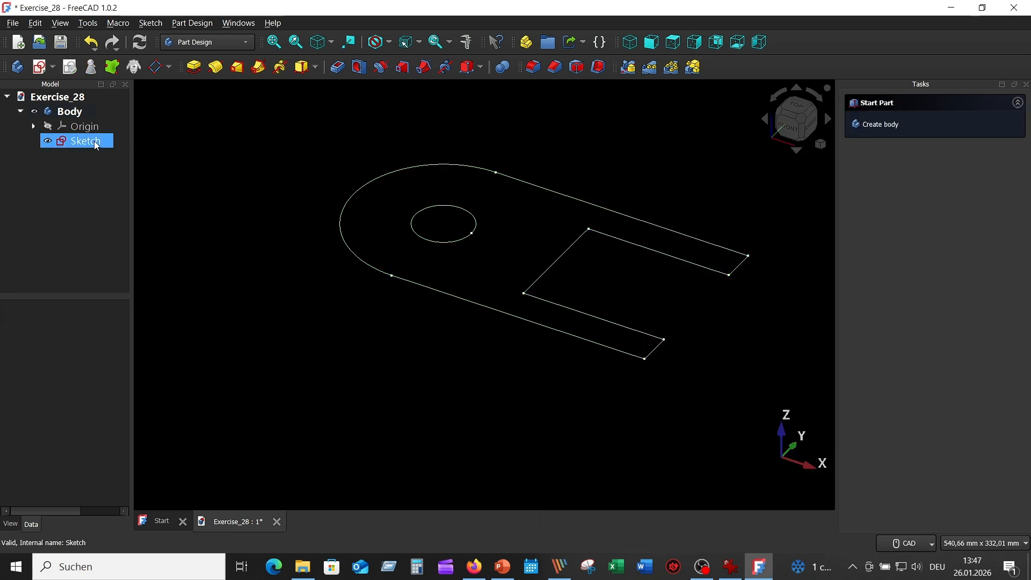
{"action": "left_click", "coordinate": [194, 69]}
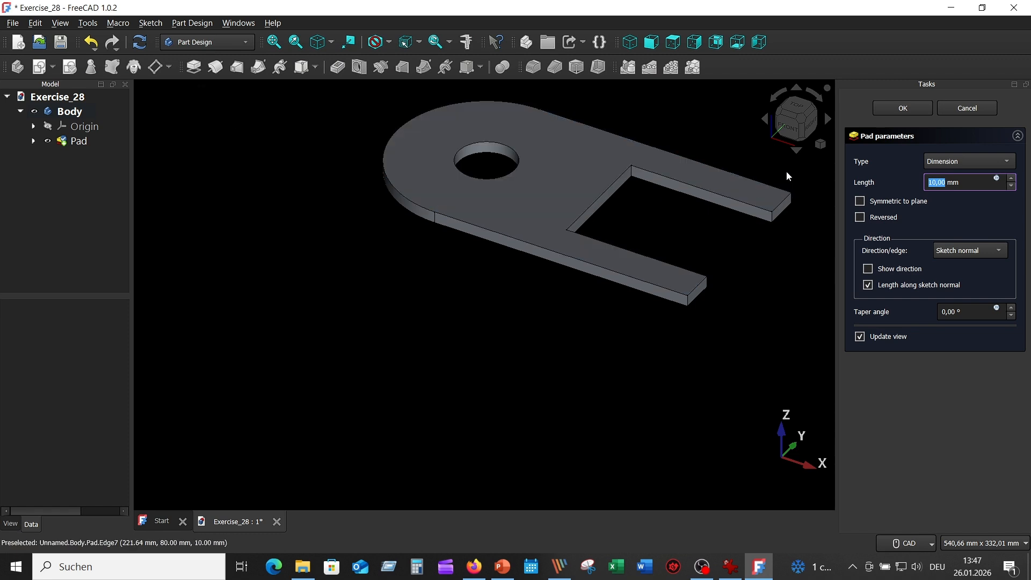
{"action": "scroll", "coordinate": [495, 267], "scroll_direction": "down", "scroll_amount": 1}
{"action": "middle_click_drag", "start_coordinate": [495, 268], "coordinate": [429, 350]}
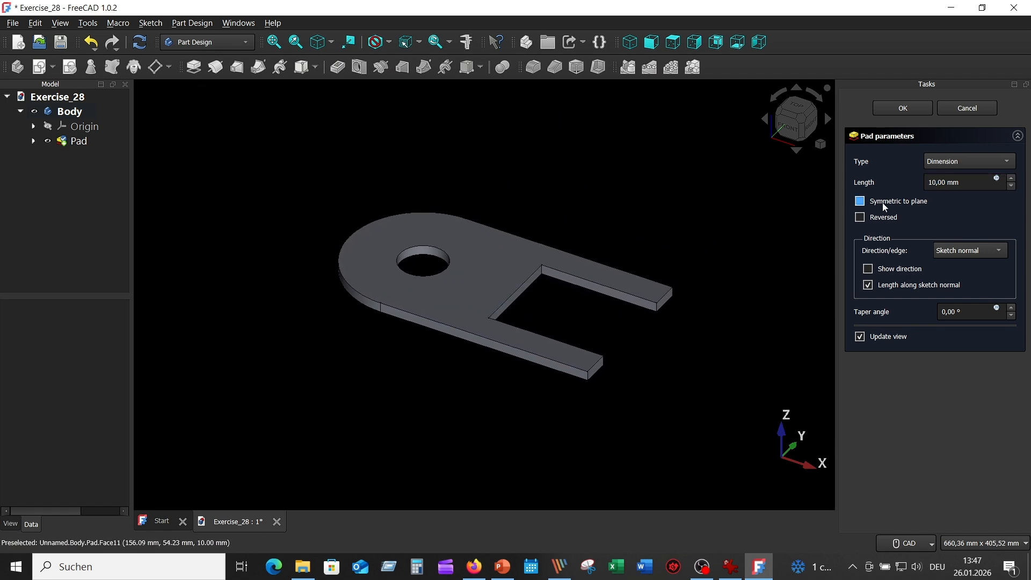
{"action": "left_click", "coordinate": [935, 181]}
{"action": "type", "text": "5"}
{"action": "key", "text": "Return"}
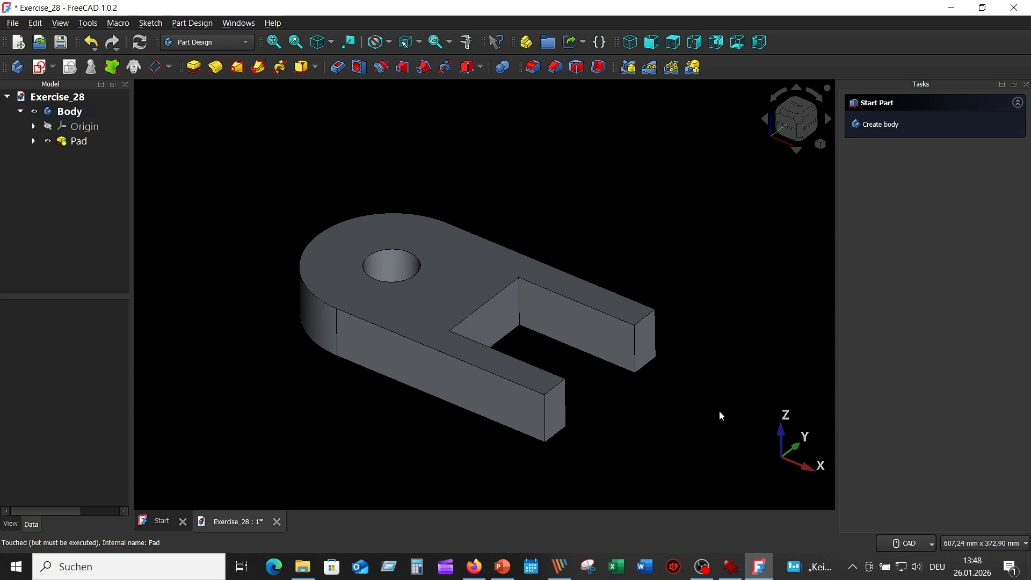
Check the reference drawing, then create a new sketch on the top face of the pad
{"action": "left_click", "coordinate": [730, 567]}
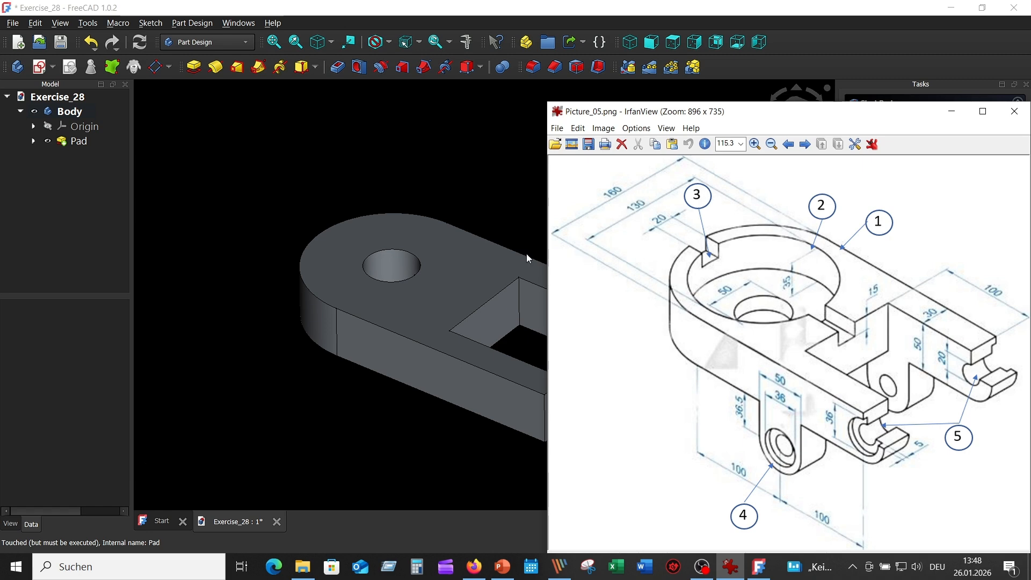
{"action": "left_click", "coordinate": [443, 279]}
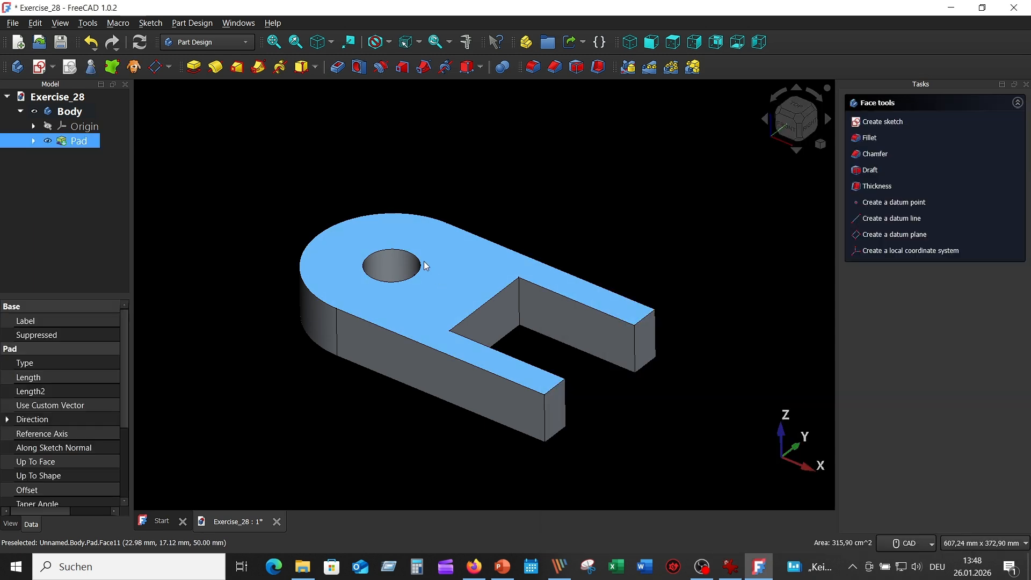
{"action": "left_click", "coordinate": [42, 67]}
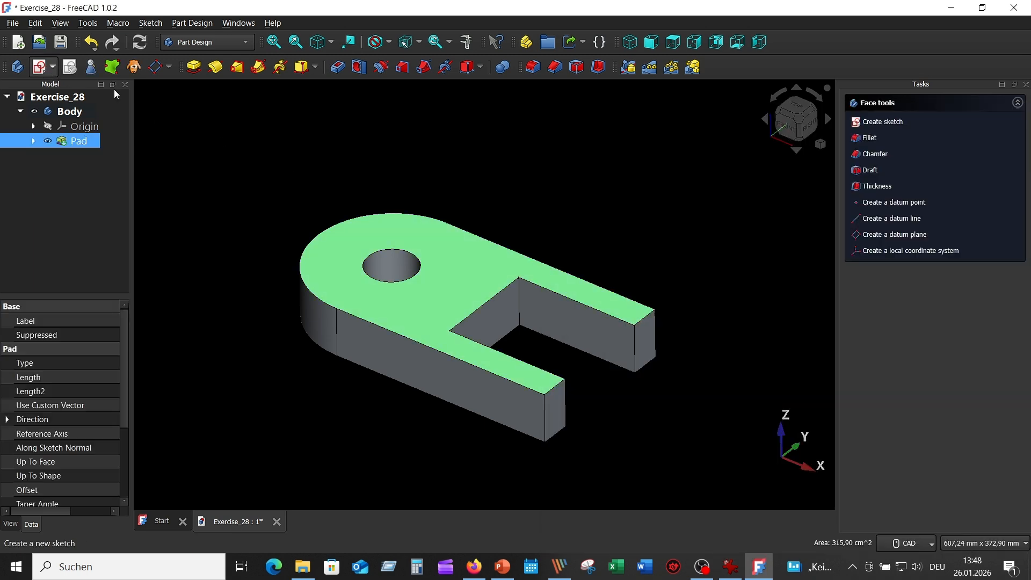
{"action": "middle_click_drag", "start_coordinate": [466, 179], "coordinate": [494, 108]}
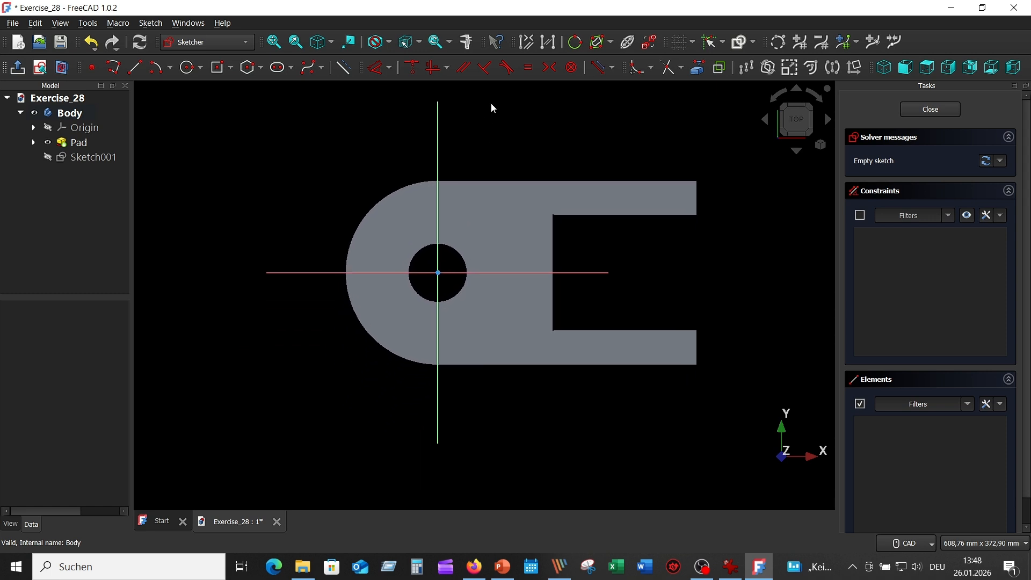
Draw a 130 mm diameter circle centred on the origin
{"action": "left_click", "coordinate": [188, 67]}
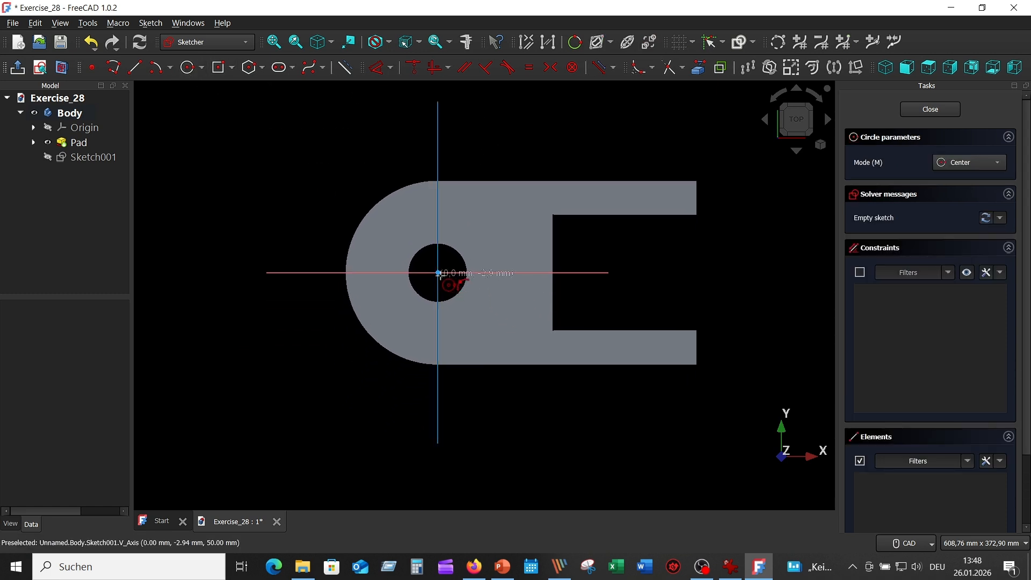
{"action": "left_click", "coordinate": [438, 272]}
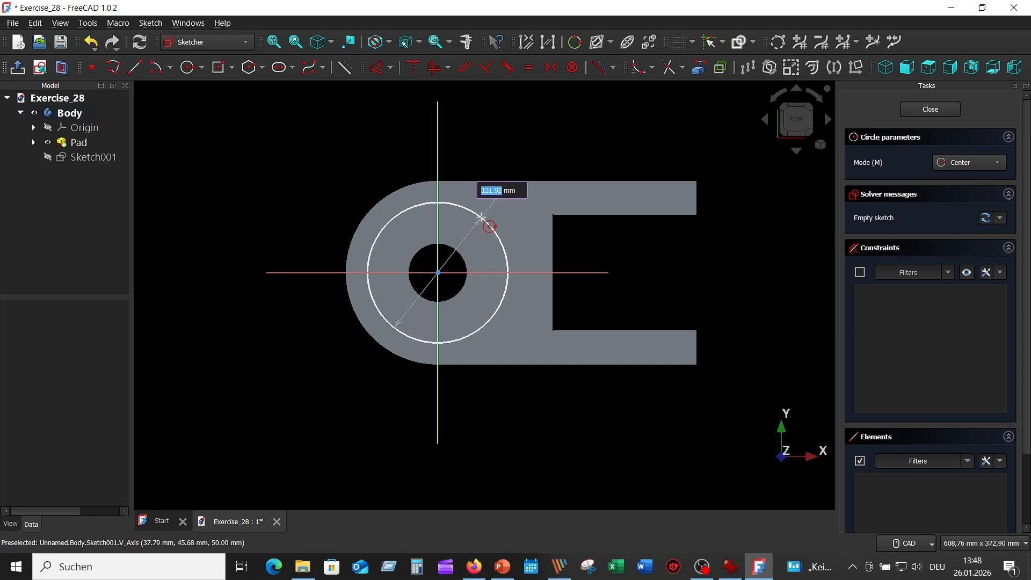
{"action": "type", "text": "130"}
{"action": "key", "text": "Return"}
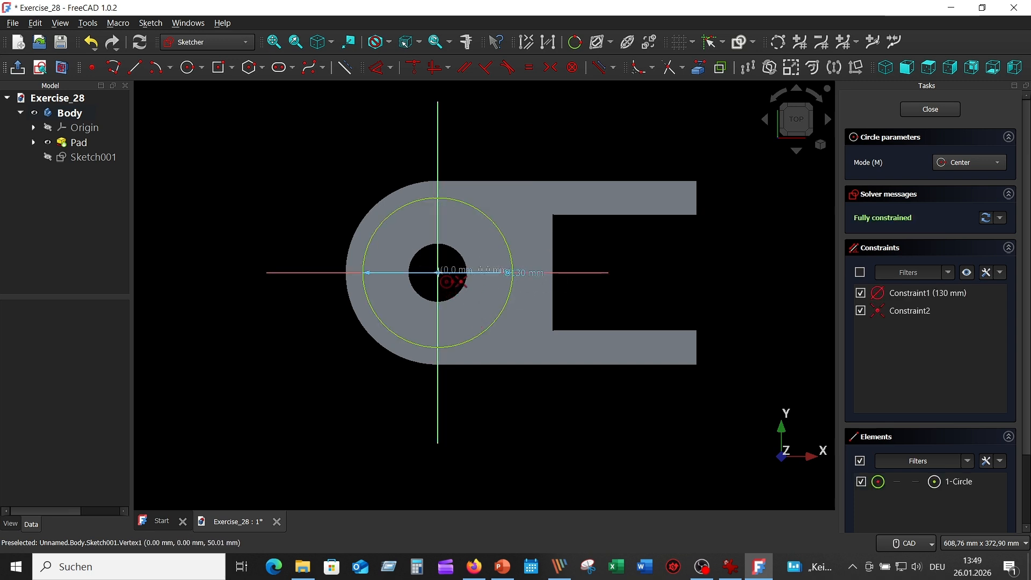
Add a concentric 50 mm diameter circle at the origin over the existing hole, and end the Circle tool
{"action": "left_click", "coordinate": [438, 273]}
{"action": "type", "text": "5"}
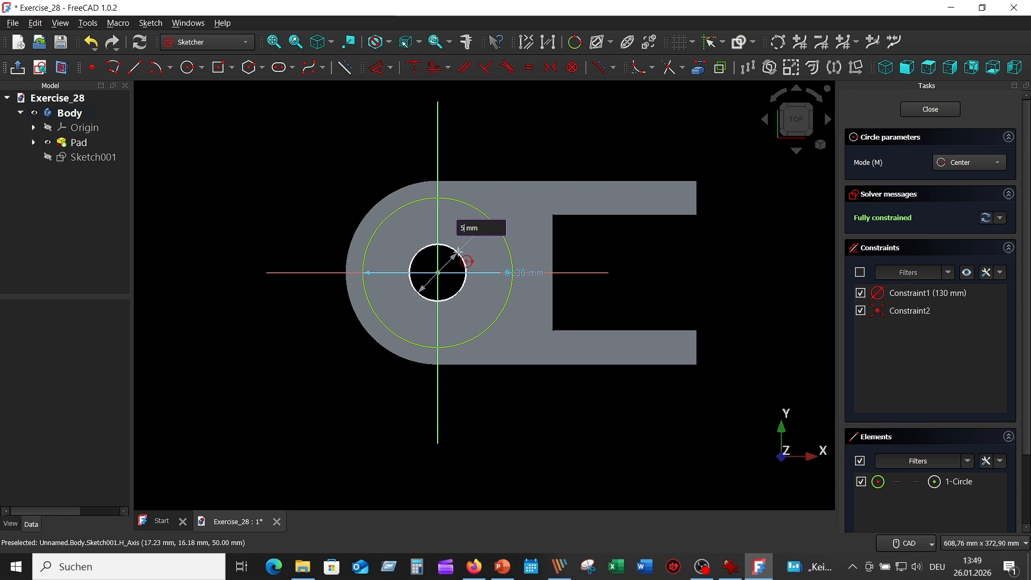
{"action": "type", "text": "0"}
{"action": "key", "text": "Return"}
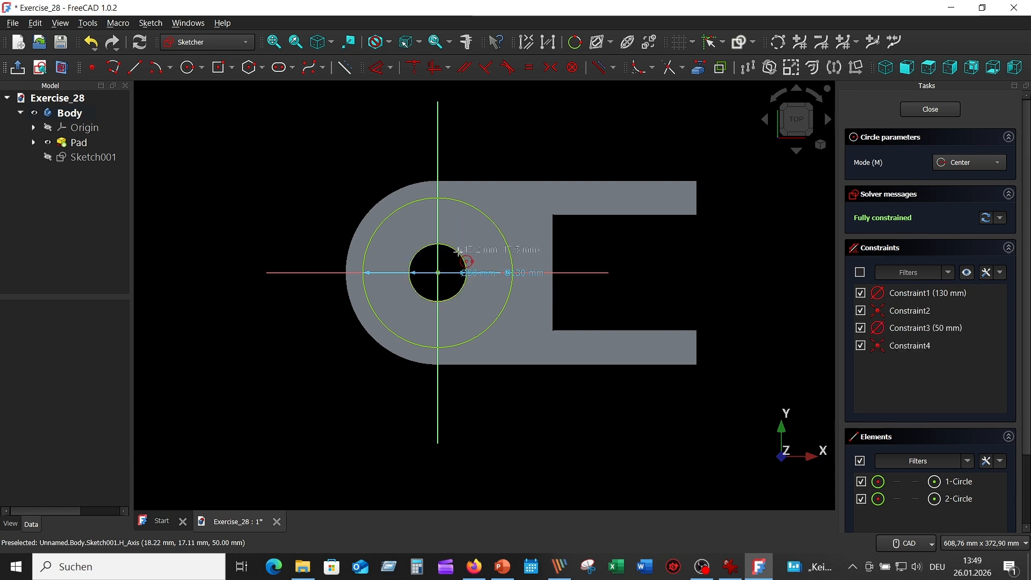
{"action": "right_click", "coordinate": [524, 157]}
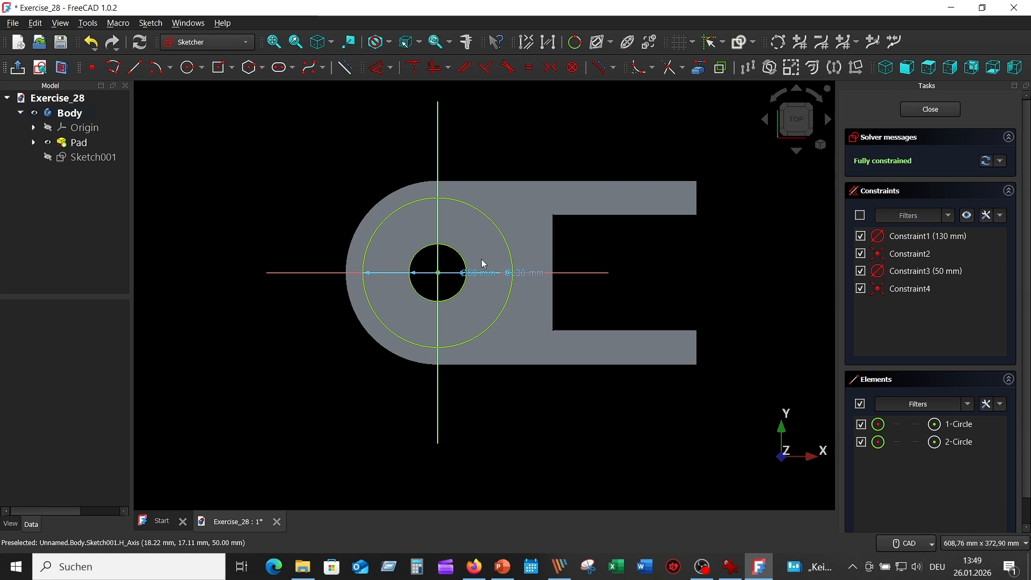
Move the 50 mm and 130 mm diameter labels outside the circles, and close the sketch
{"action": "left_click_drag", "start_coordinate": [486, 274], "coordinate": [492, 135]}
{"action": "left_click_drag", "start_coordinate": [527, 275], "coordinate": [345, 183]}
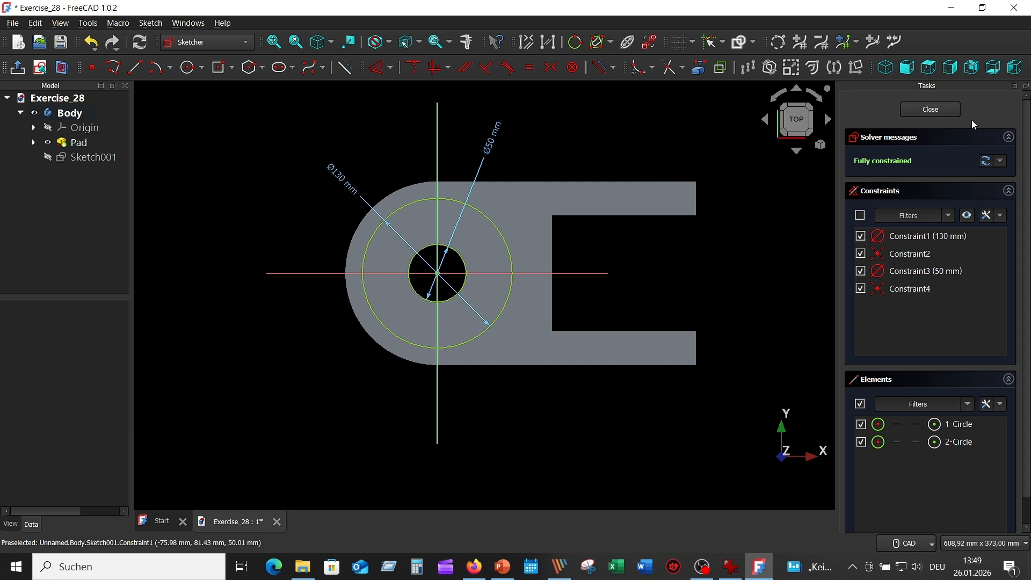
{"action": "left_click", "coordinate": [937, 108]}
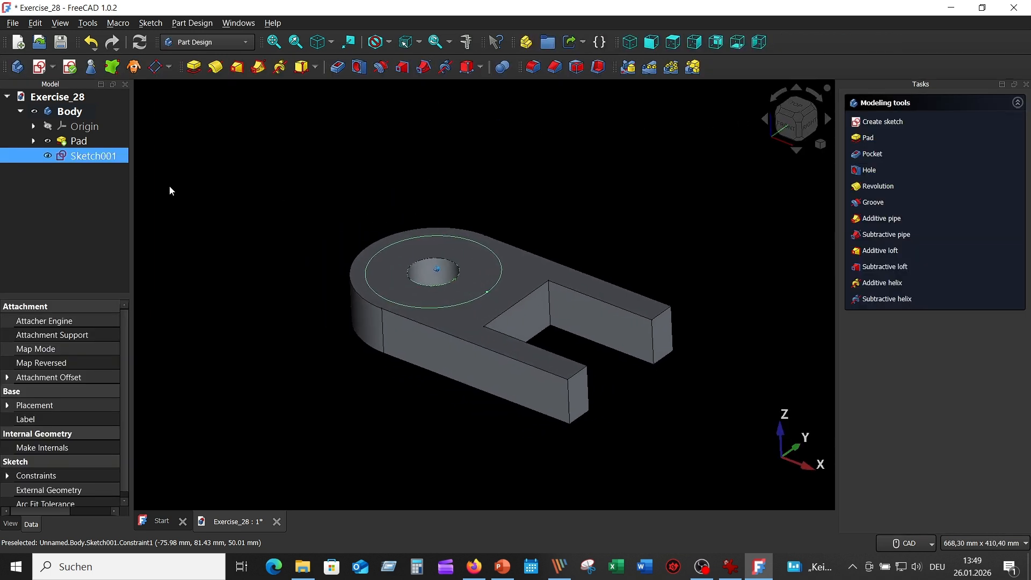
Pocket the circular sketch to a depth of 35 mm after checking the reference drawing
{"action": "left_click", "coordinate": [337, 68]}
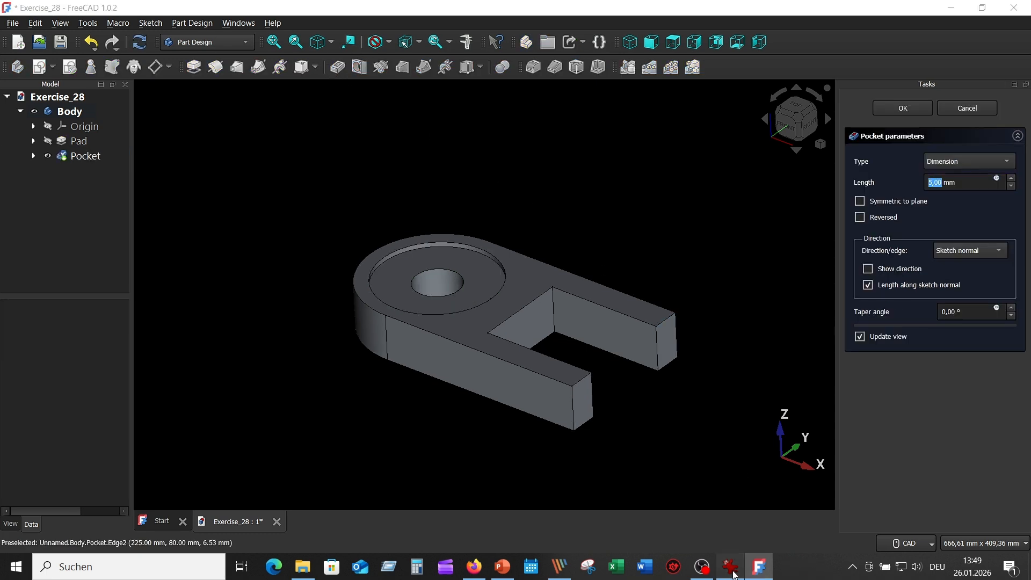
{"action": "left_click", "coordinate": [732, 567]}
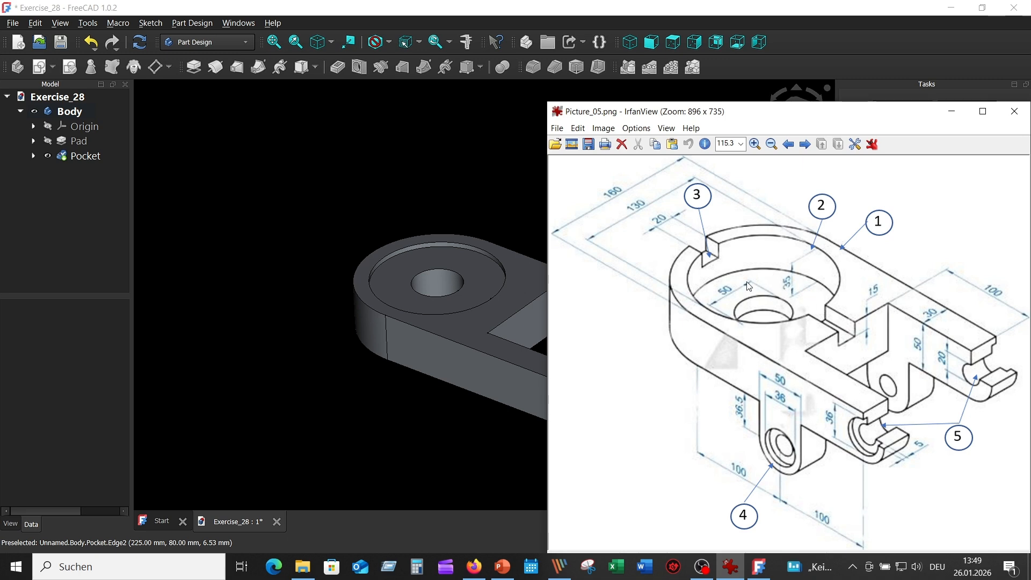
{"action": "left_click", "coordinate": [485, 179]}
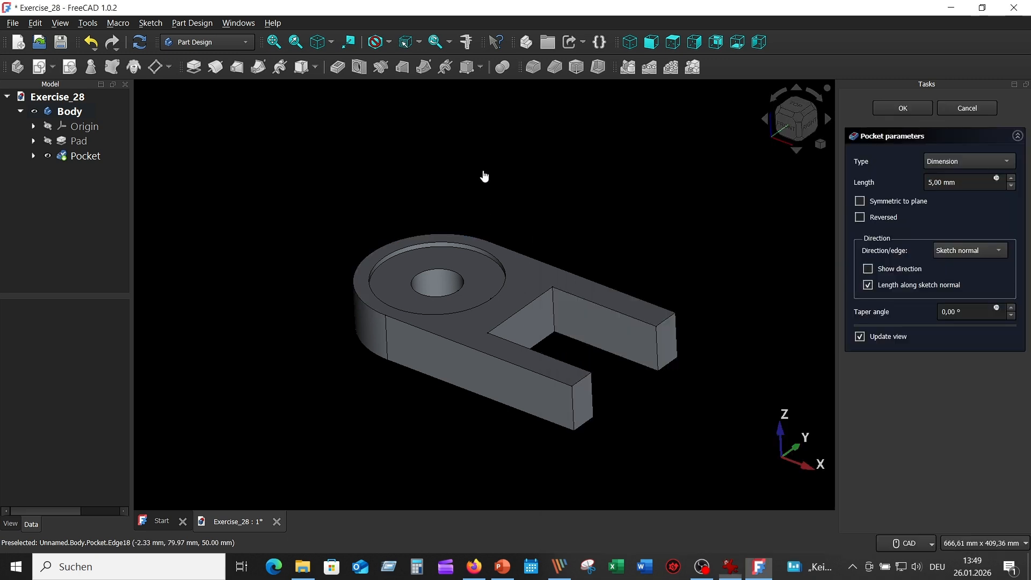
{"action": "left_click", "coordinate": [929, 183]}
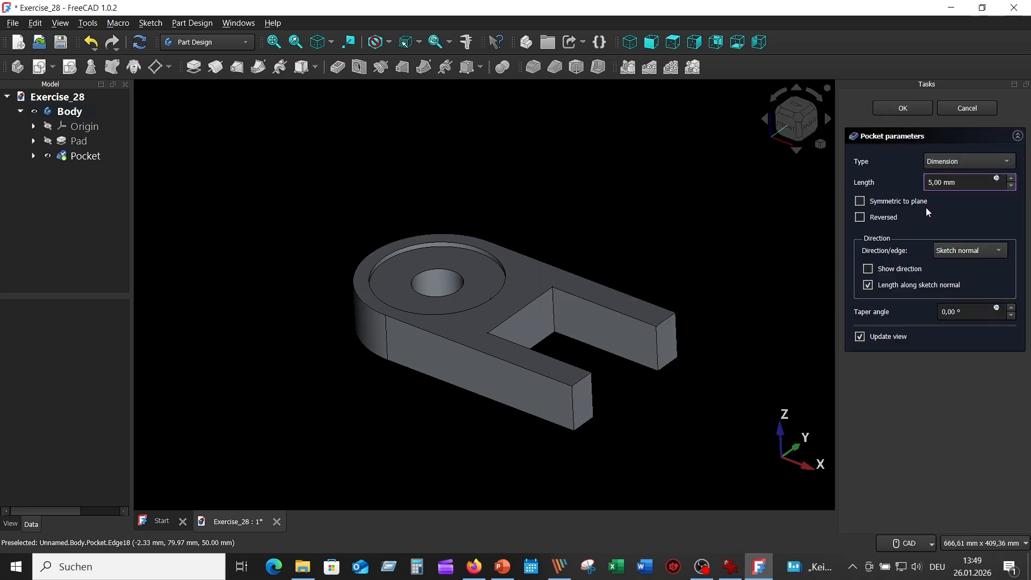
{"action": "type", "text": "3"}
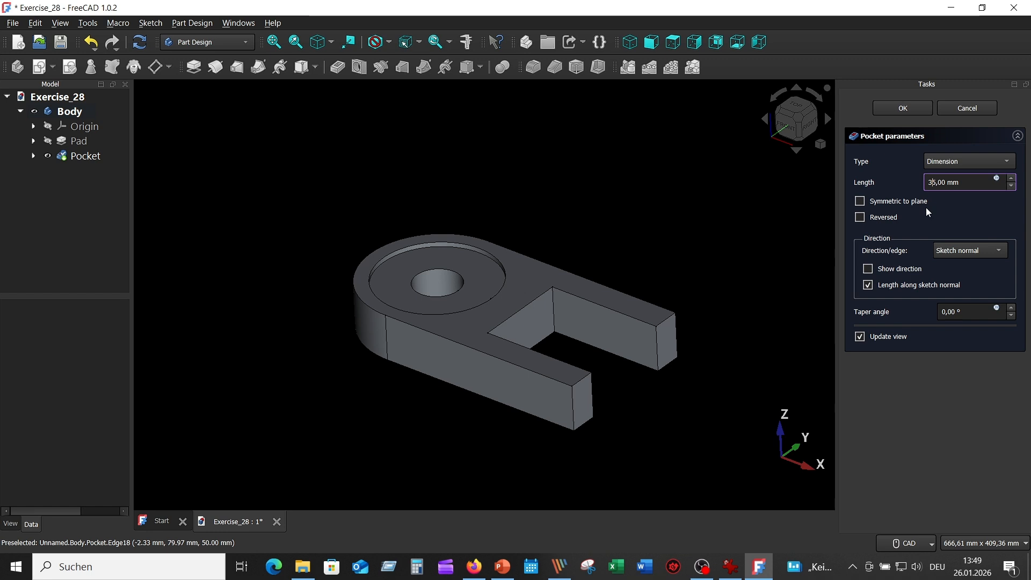
{"action": "key", "text": "Return"}
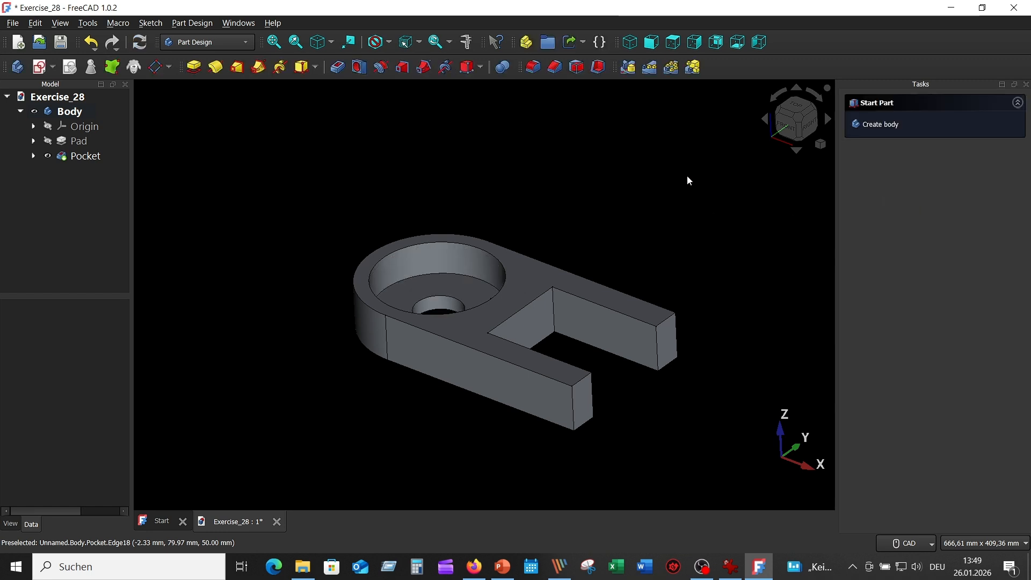
Check the slot dimensions in the reference drawing and create a new sketch on the bracket's top face
{"action": "middle_click_drag", "start_coordinate": [686, 177], "coordinate": [618, 209]}
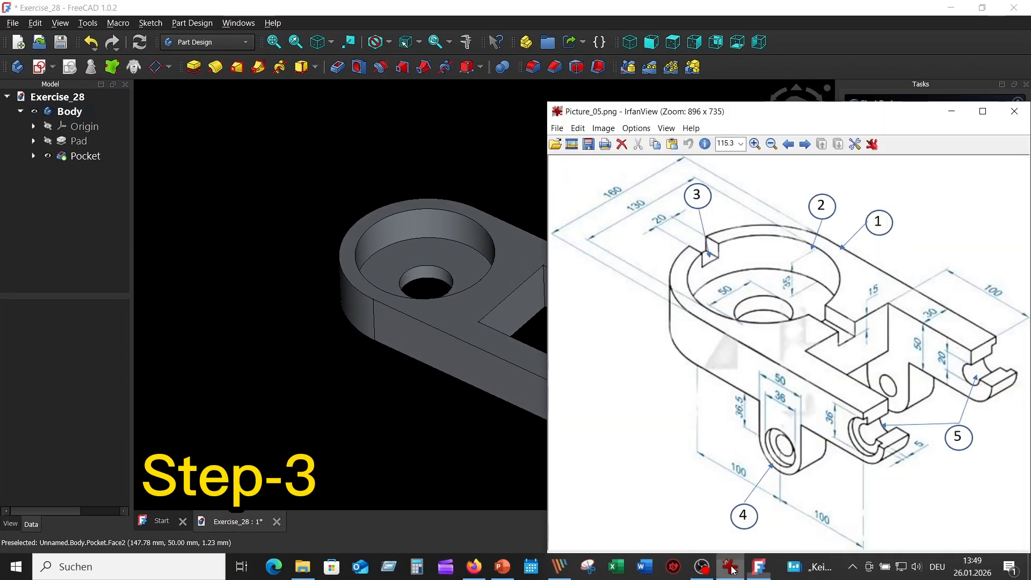
{"action": "left_click", "coordinate": [731, 567]}
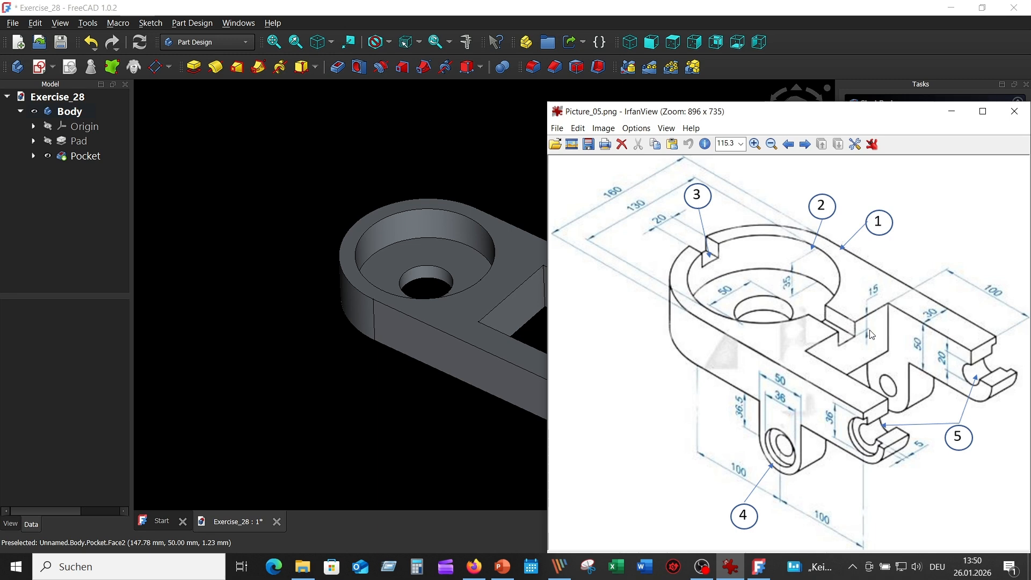
{"action": "left_click", "coordinate": [516, 259]}
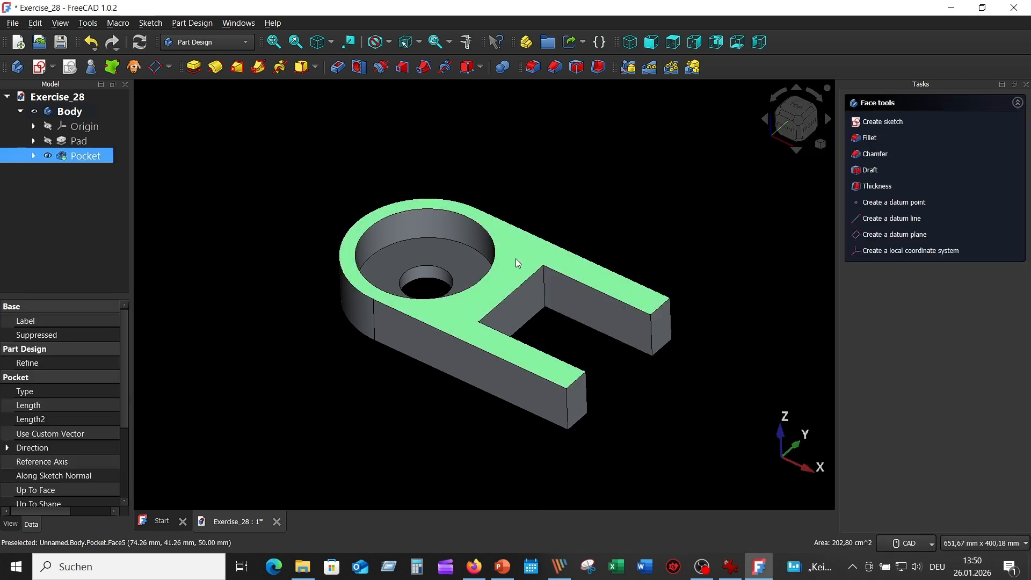
{"action": "left_click", "coordinate": [40, 67]}
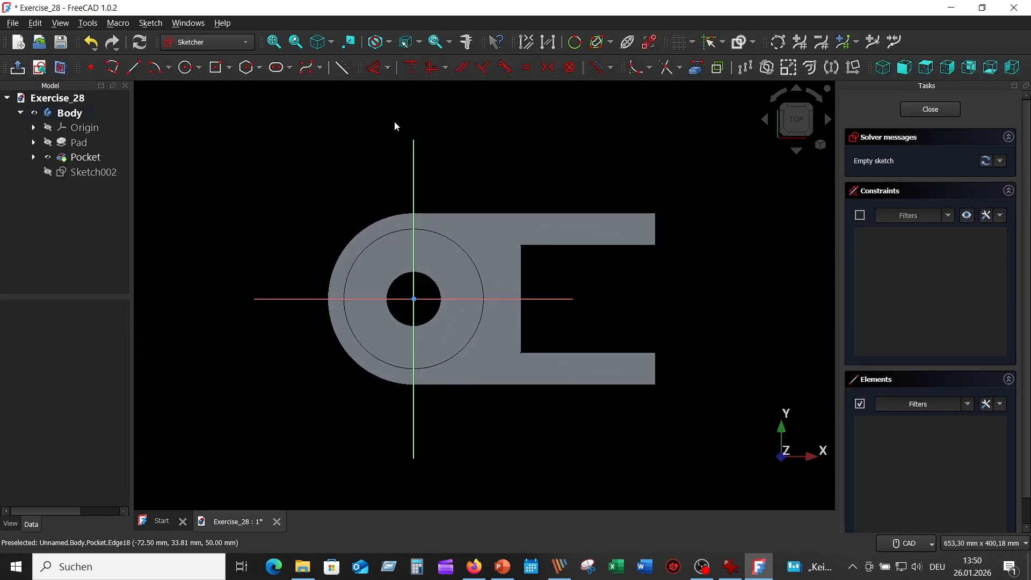
Draw a rectangle centred on the origin, 220 mm wide and 20 mm high, and close the sketch
{"action": "left_click", "coordinate": [217, 68]}
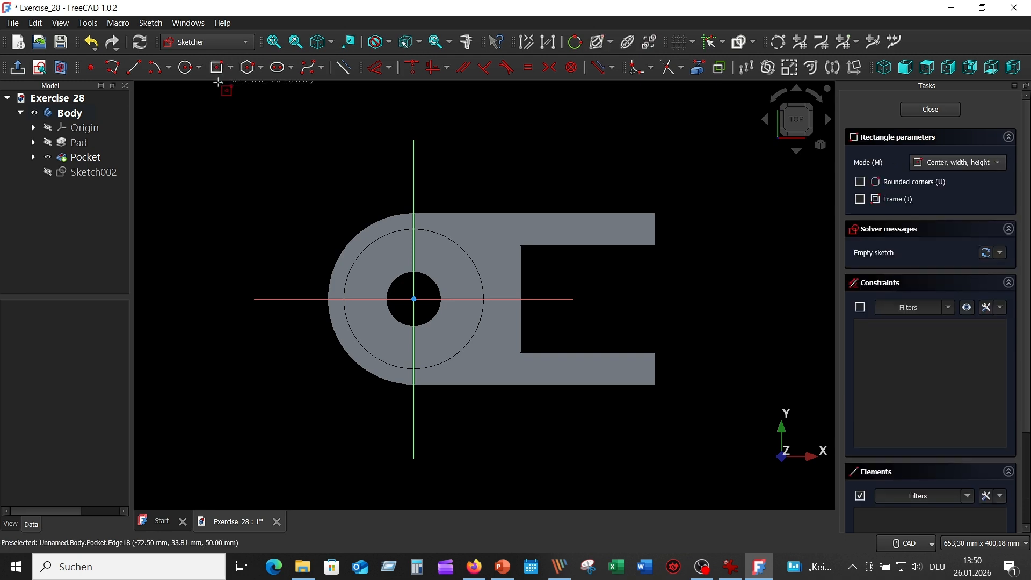
{"action": "left_click", "coordinate": [413, 298]}
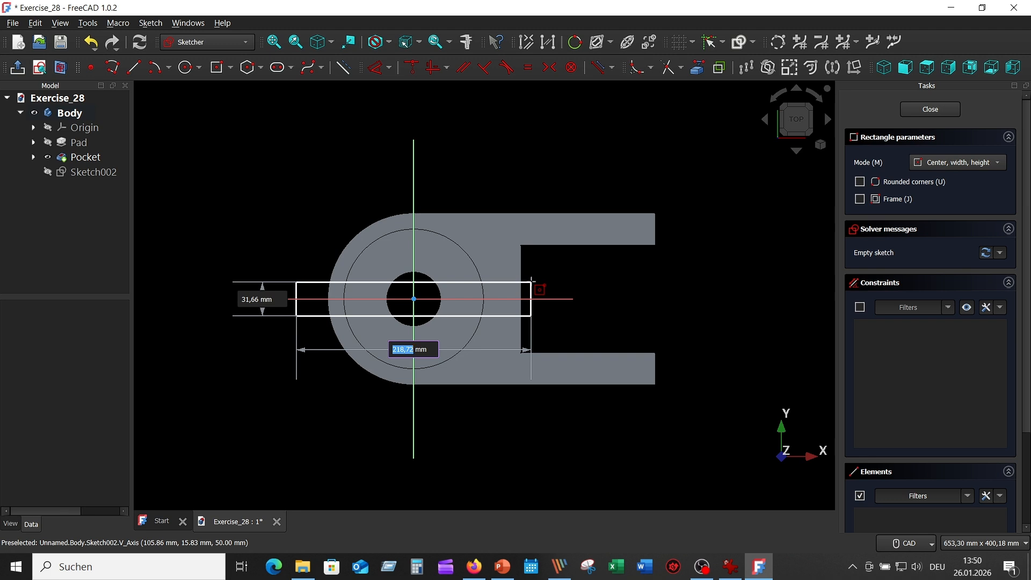
{"action": "type", "text": "22"}
{"action": "key", "text": "Tab"}
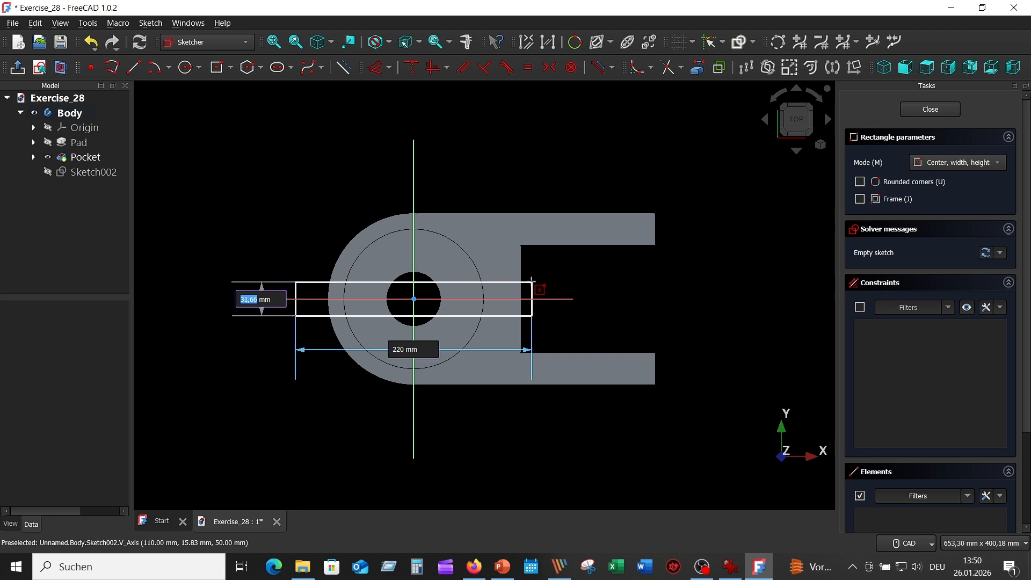
{"action": "type", "text": "20"}
{"action": "key", "text": "Return"}
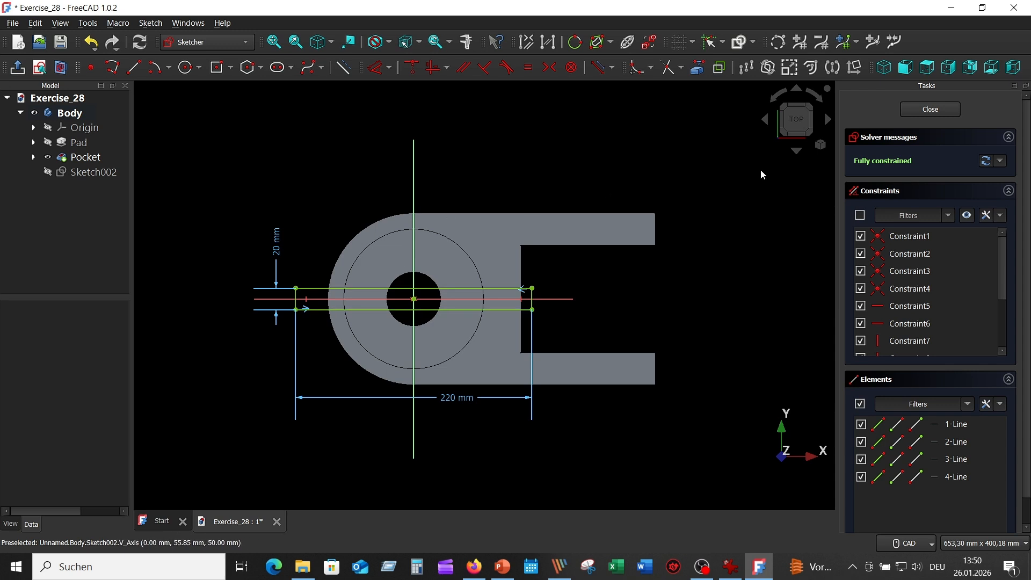
{"action": "left_click", "coordinate": [917, 111]}
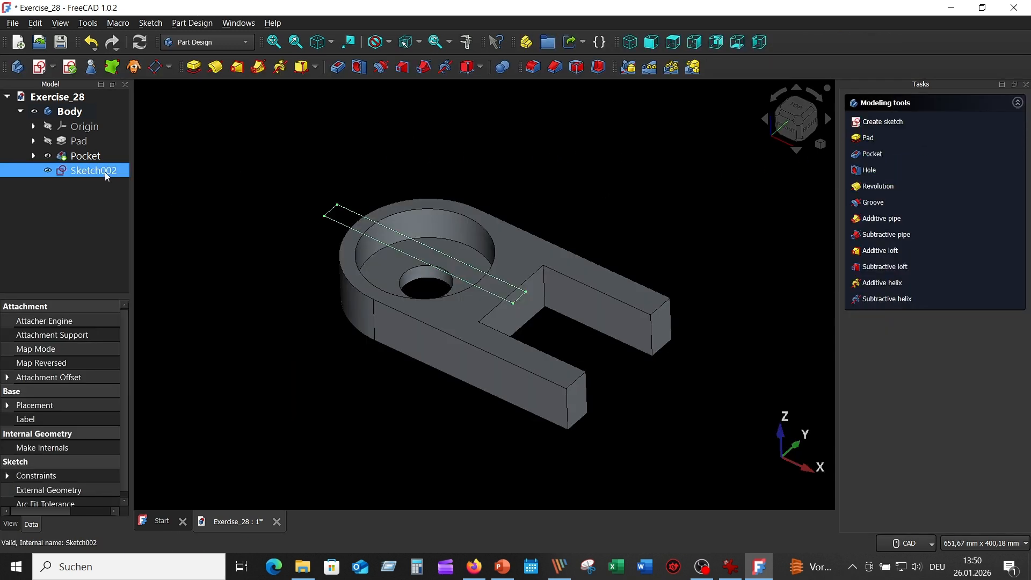
Pocket the rectangular slot sketch 15 mm deep into the top face
{"action": "left_click", "coordinate": [337, 68]}
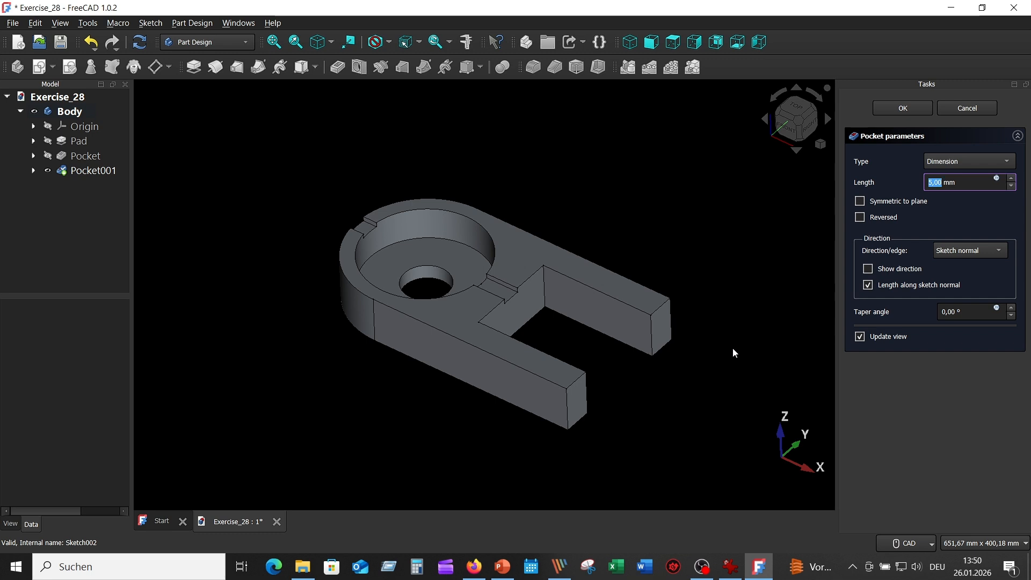
{"action": "left_click", "coordinate": [931, 183]}
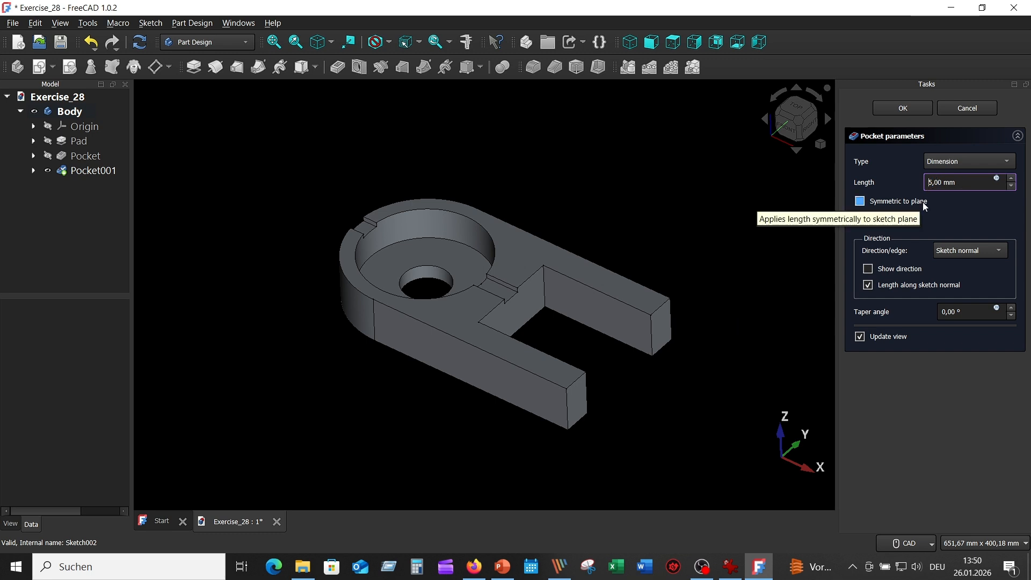
{"action": "type", "text": "1"}
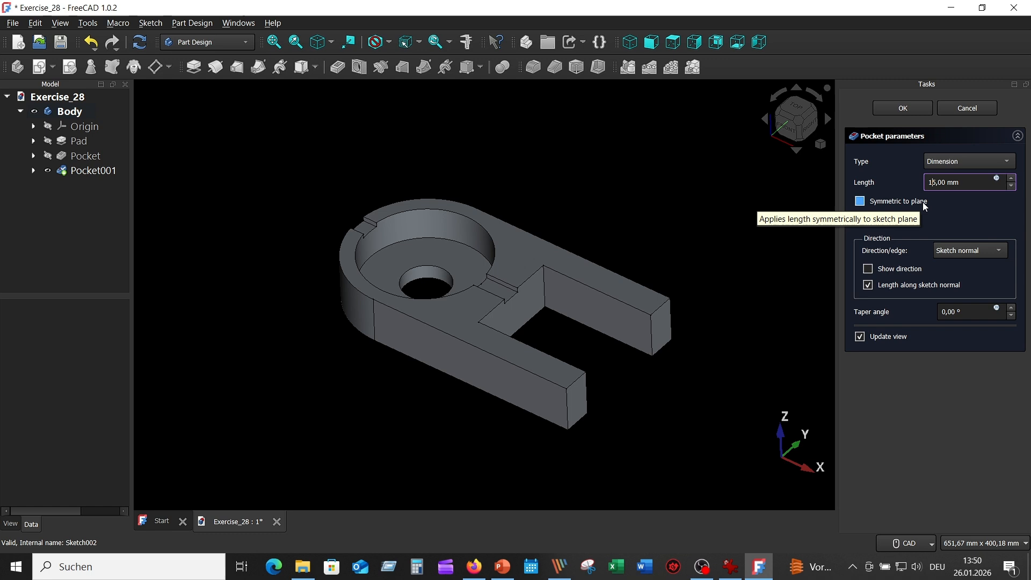
{"action": "left_click", "coordinate": [913, 109]}
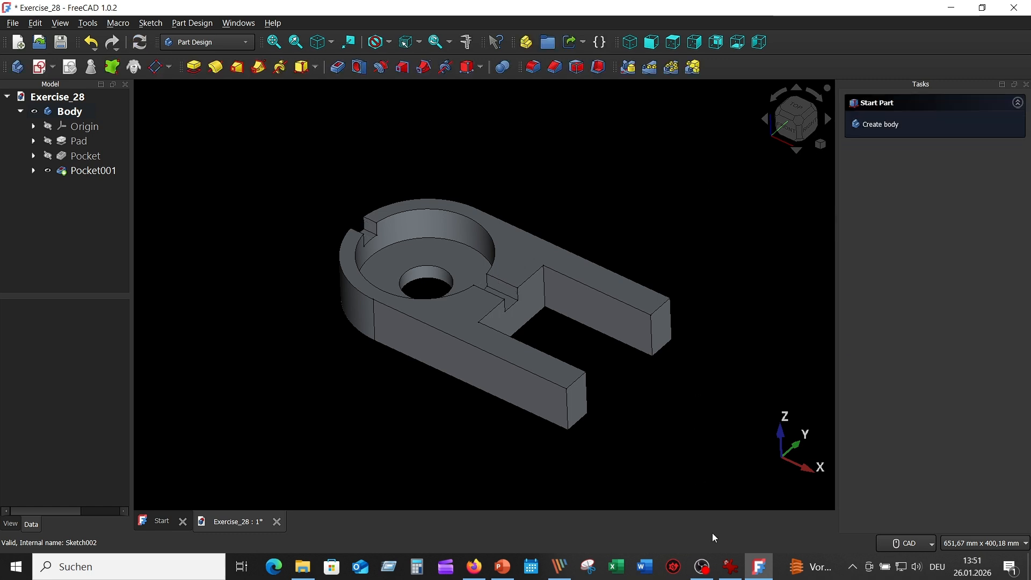
Check the lug dimensions in the reference drawing and create a new sketch on the long outer side face of the front arm
{"action": "left_click", "coordinate": [731, 566]}
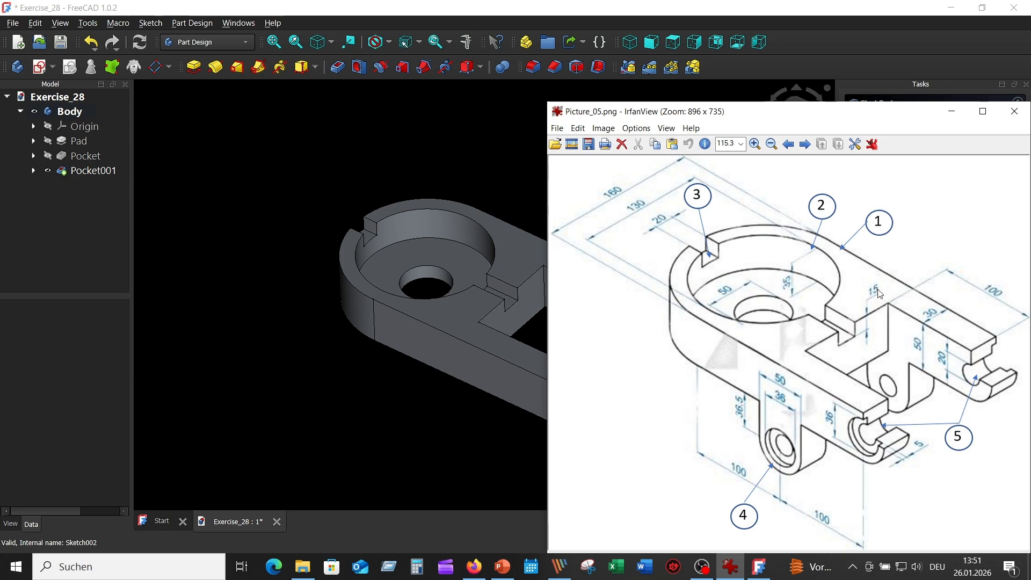
{"action": "left_click", "coordinate": [499, 180]}
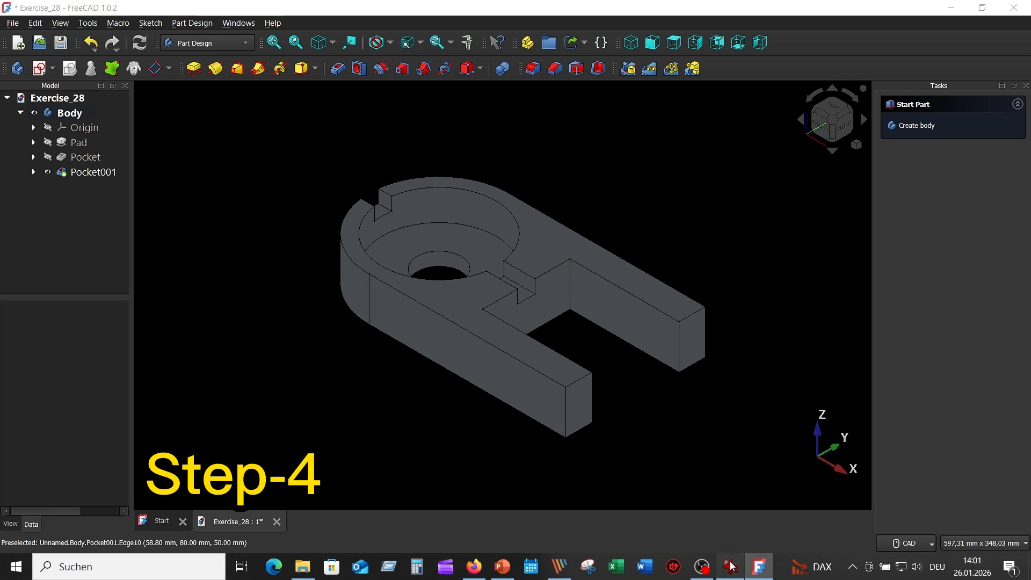
{"action": "left_click", "coordinate": [731, 566]}
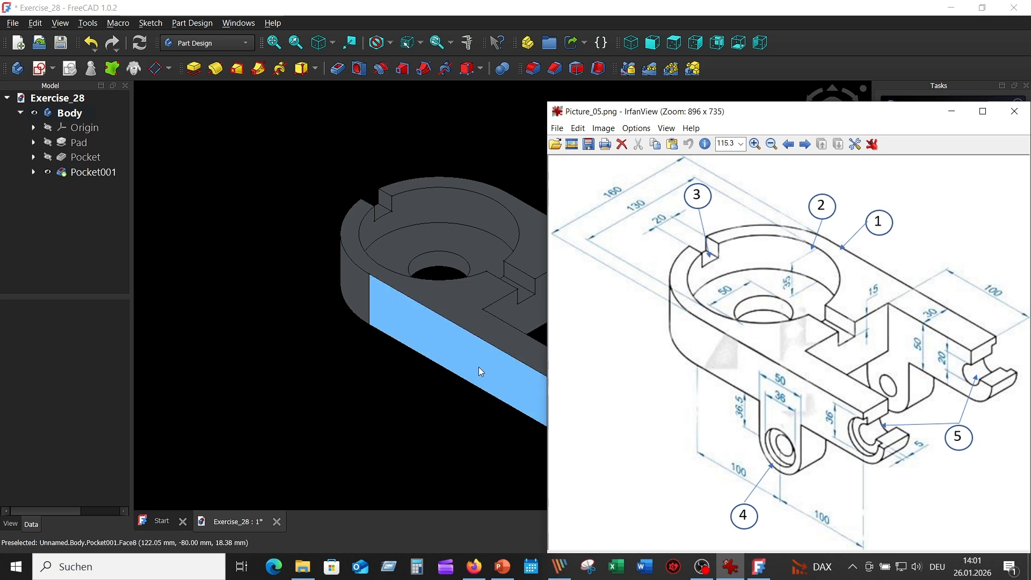
{"action": "left_click", "coordinate": [499, 372]}
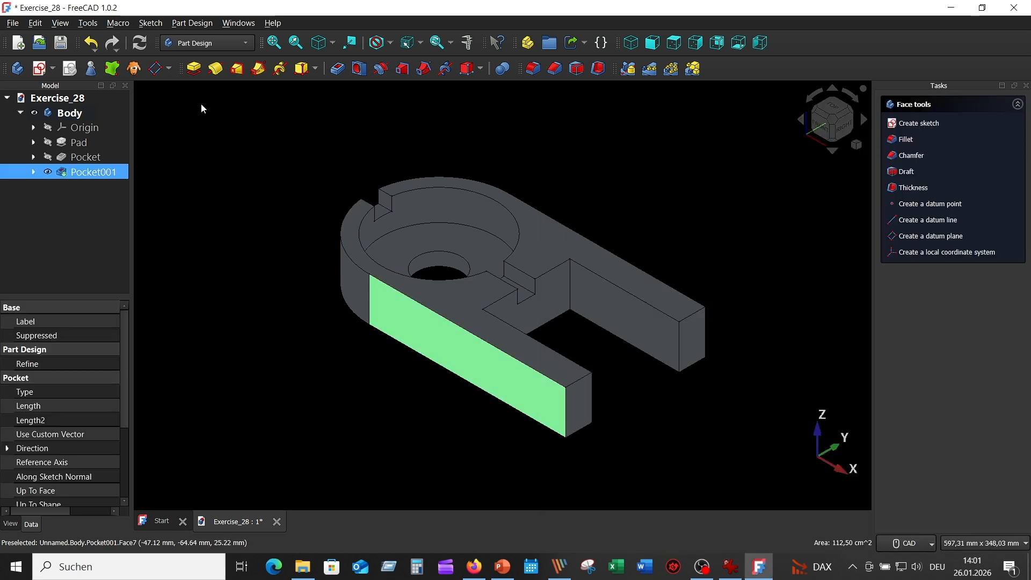
{"action": "left_click", "coordinate": [39, 67]}
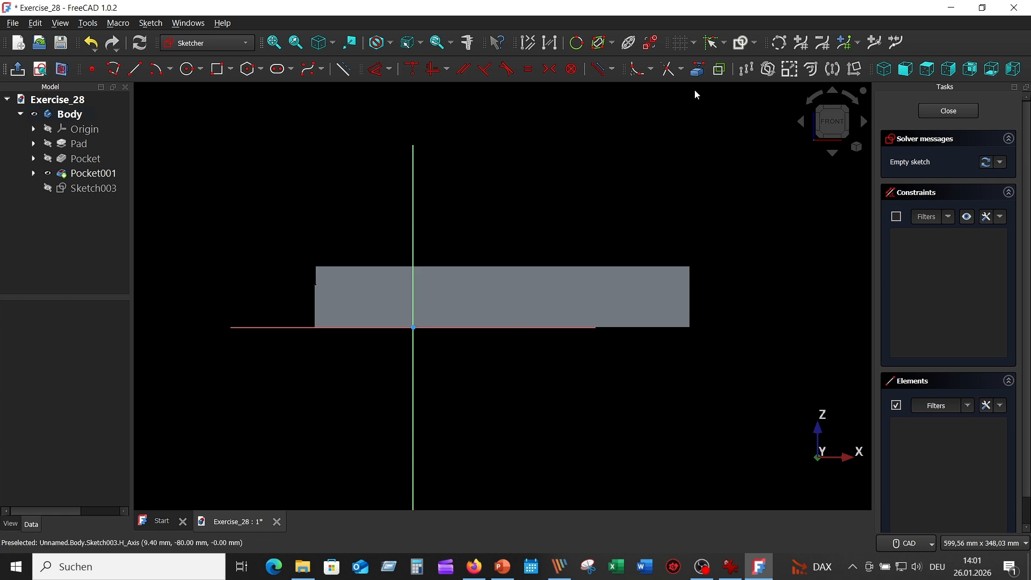
Project the face's lower edge as external geometry and draw a 50 × 36.5 mm rectangle below it
{"action": "left_click", "coordinate": [698, 69]}
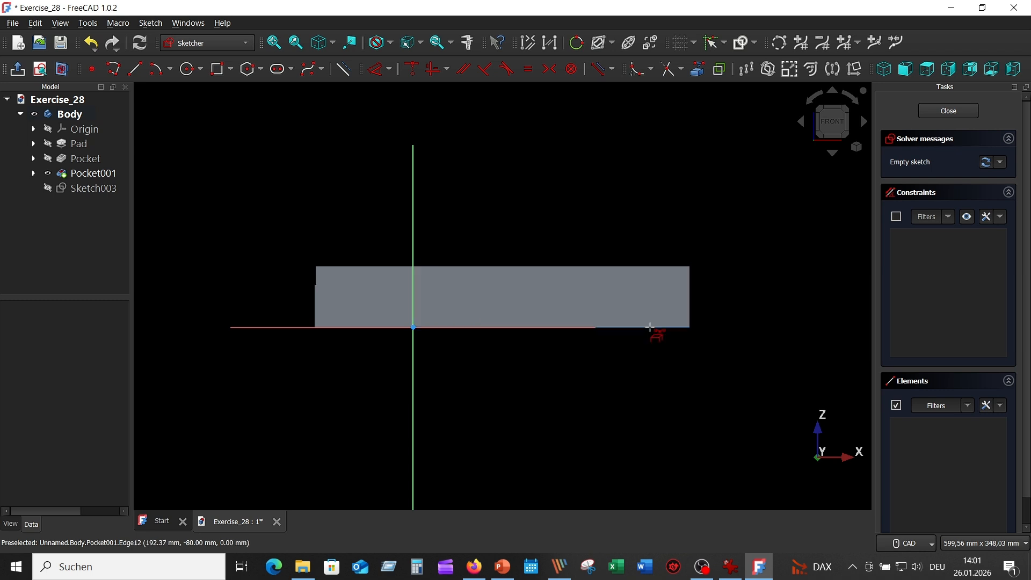
{"action": "left_click", "coordinate": [650, 327]}
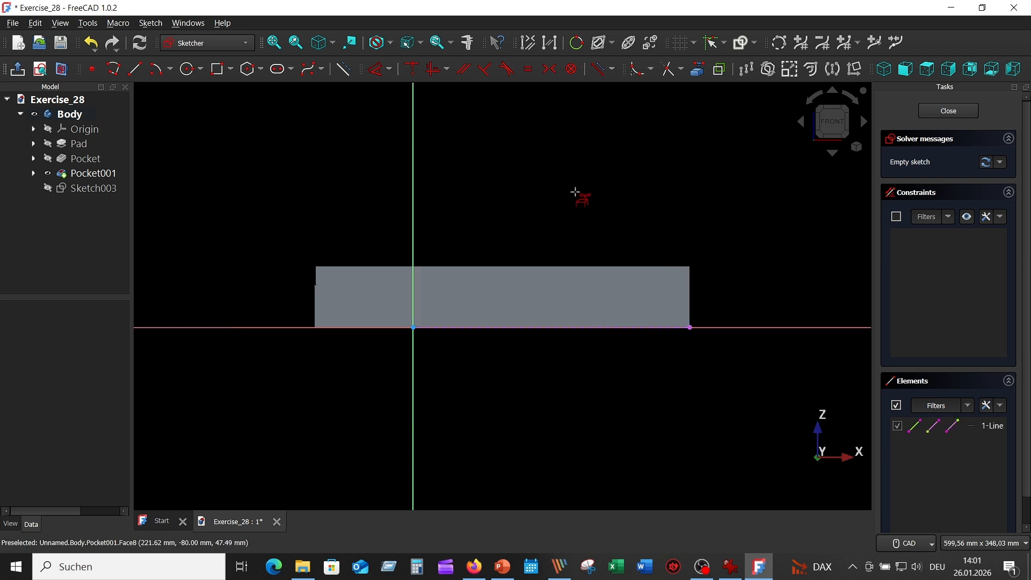
{"action": "left_click", "coordinate": [218, 70]}
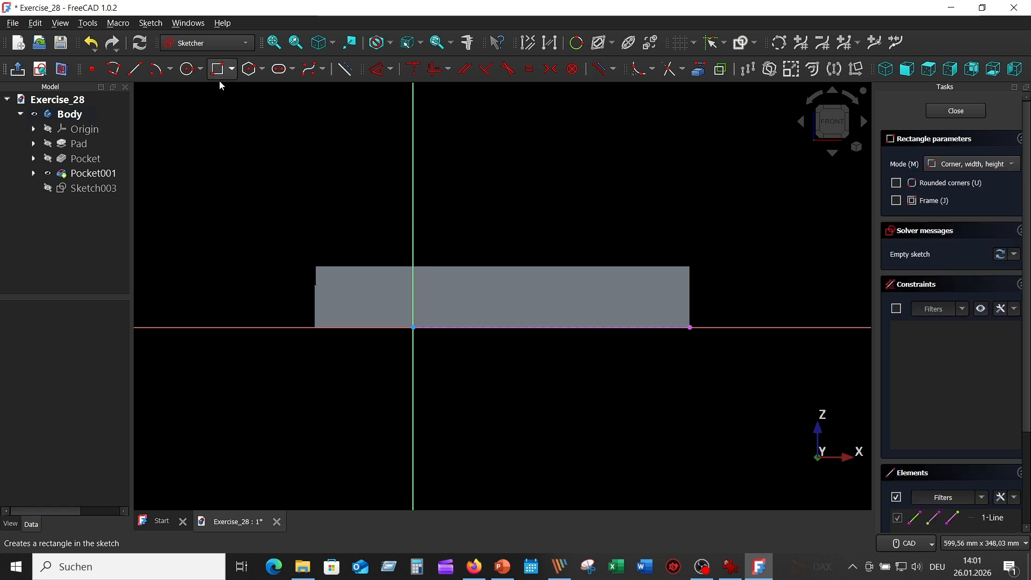
{"action": "left_click", "coordinate": [534, 397]}
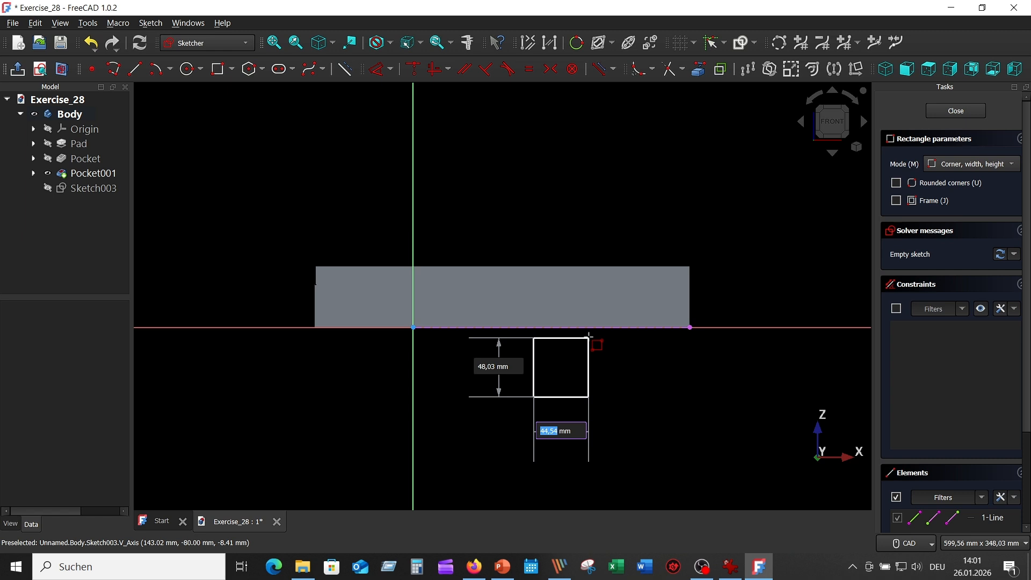
{"action": "type", "text": "5"}
{"action": "key", "text": "Tab"}
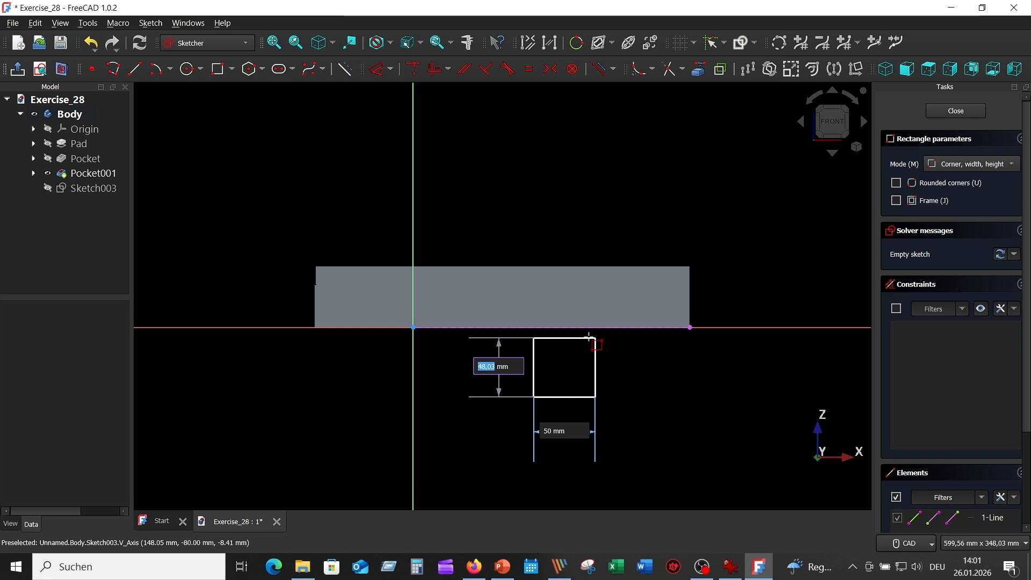
{"action": "type", "text": "36,5"}
{"action": "key", "text": "Return"}
{"action": "key", "text": "Escape"}
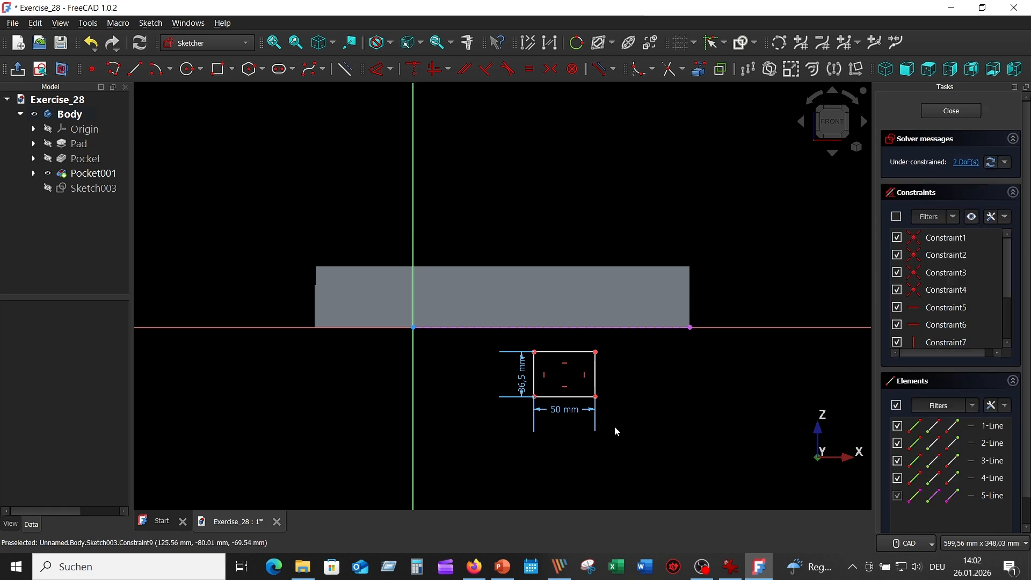
Constrain the rectangle's upper-right corner onto the sketch's horizontal axis
{"action": "left_click", "coordinate": [597, 353]}
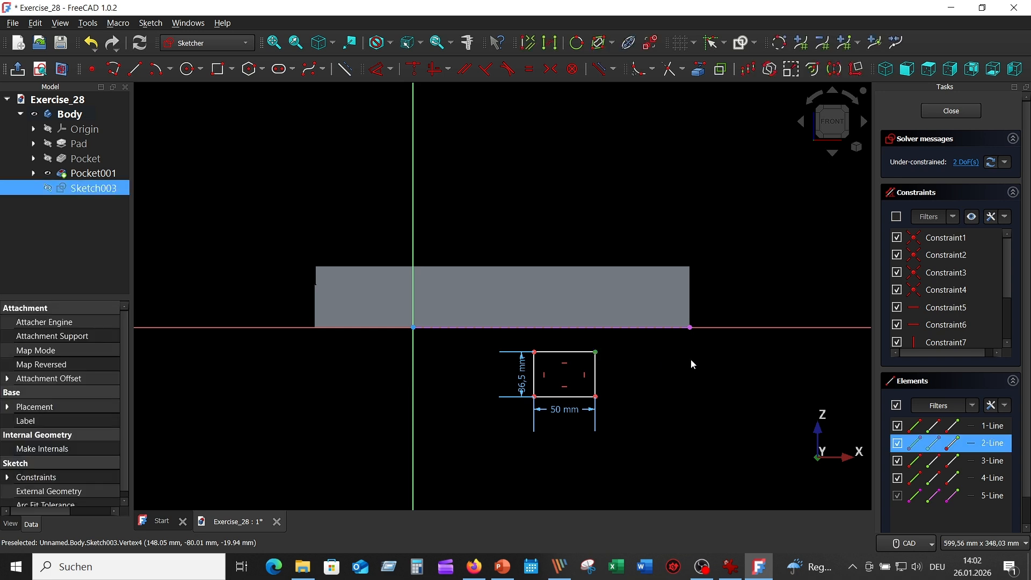
{"action": "left_click", "coordinate": [734, 327]}
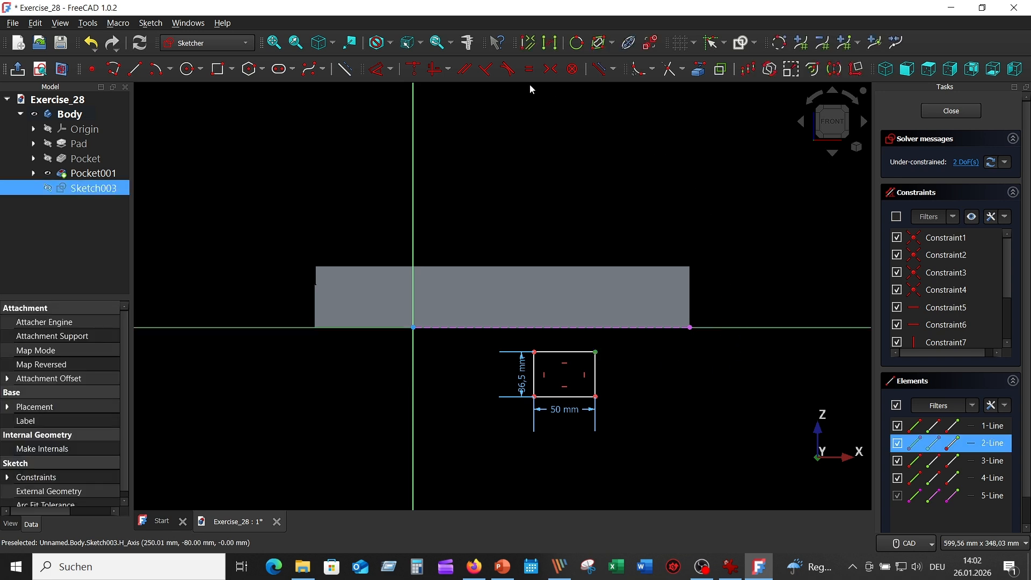
{"action": "left_click", "coordinate": [423, 68]}
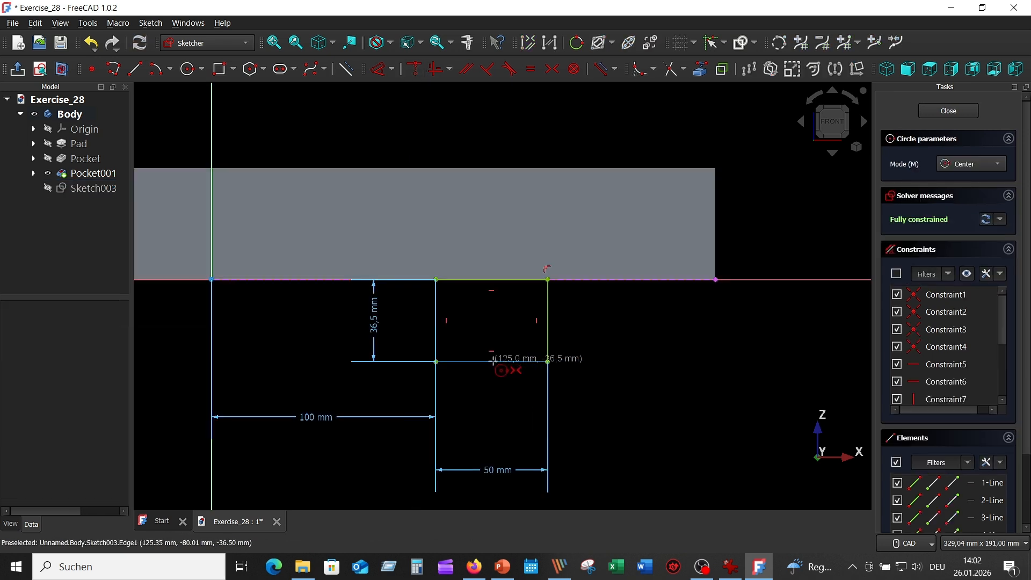
Draw a 50 mm diameter circle centred on the midpoint of the rectangle's lower edge, and end the Circle tool
{"action": "left_click", "coordinate": [493, 362]}
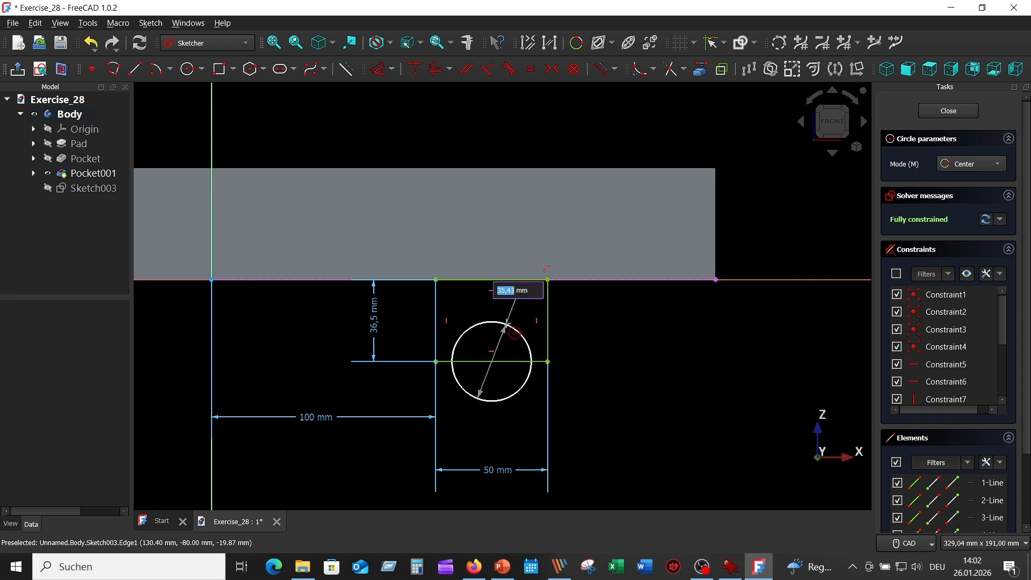
{"action": "type", "text": "50"}
{"action": "key", "text": "Return"}
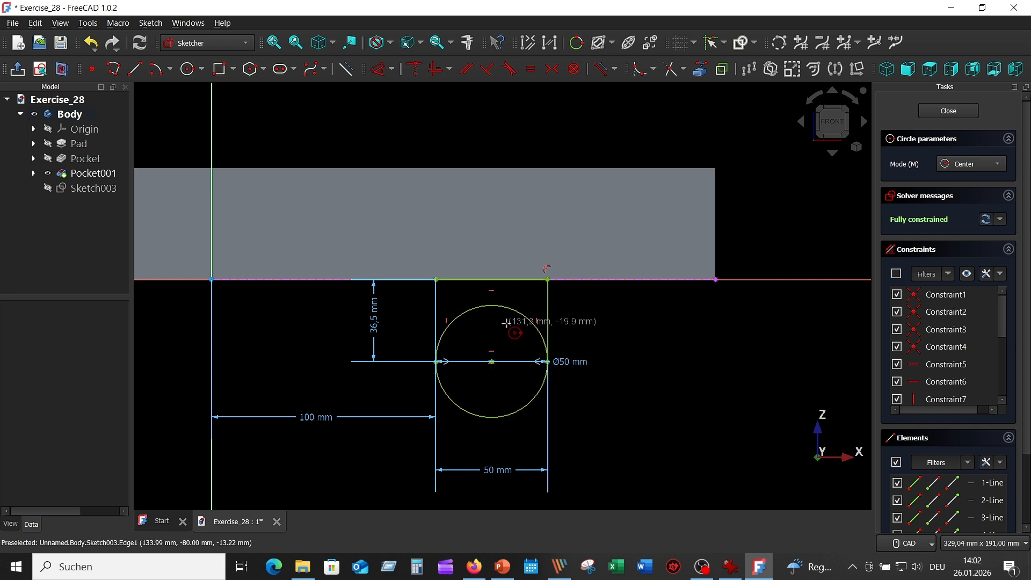
{"action": "key", "text": "Escape"}
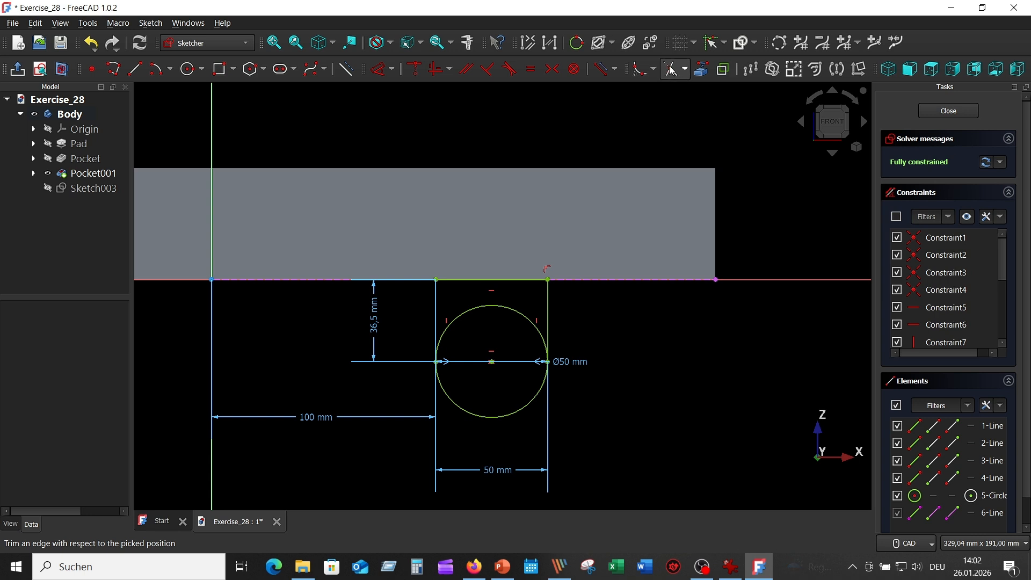
Trim the 50 mm circle's upper half and the rectangle's lower edge, and draw a 20 mm diameter circle on the arc's centre
{"action": "left_click", "coordinate": [529, 317]}
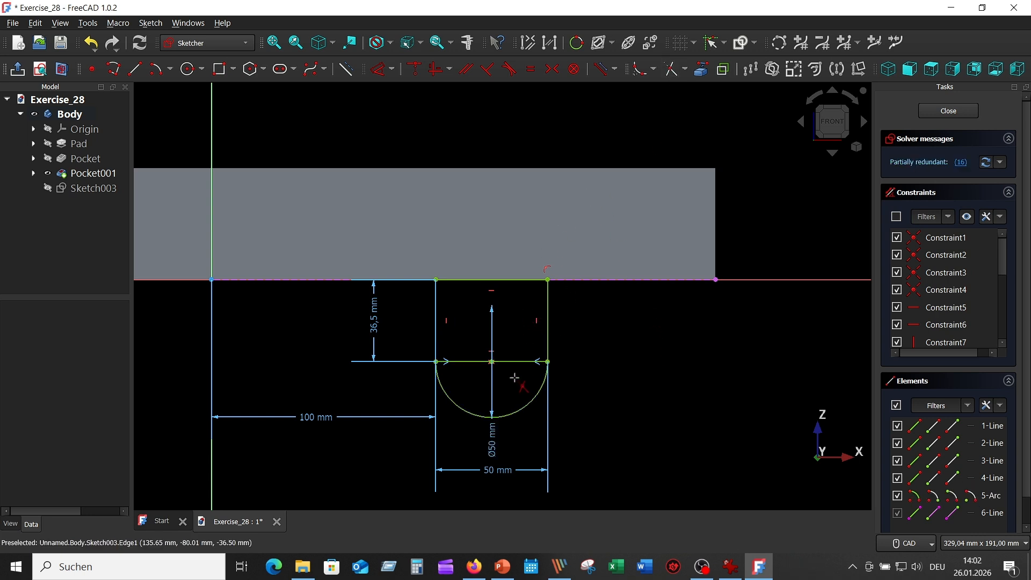
{"action": "left_click", "coordinate": [509, 362]}
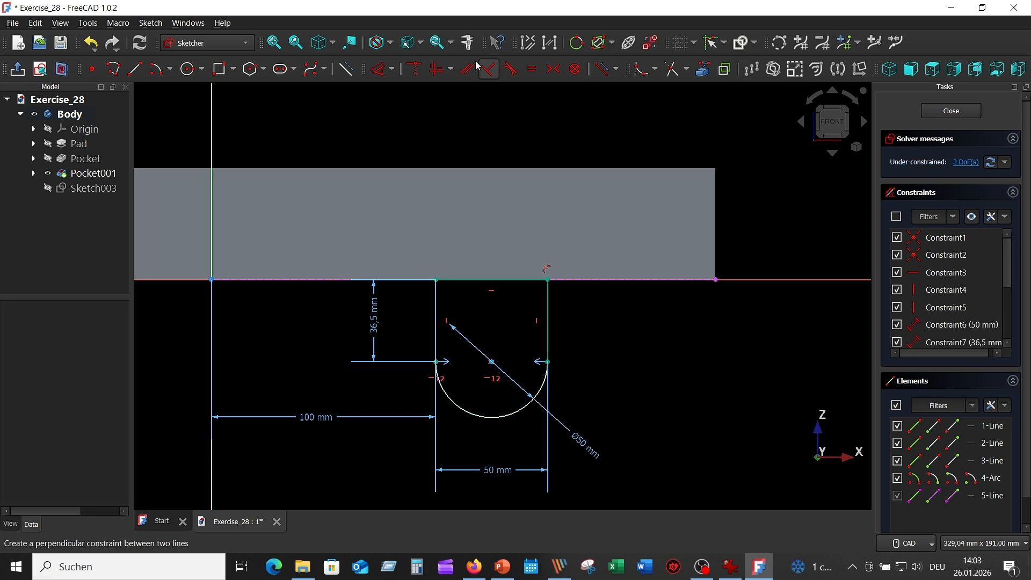
{"action": "left_click", "coordinate": [191, 69]}
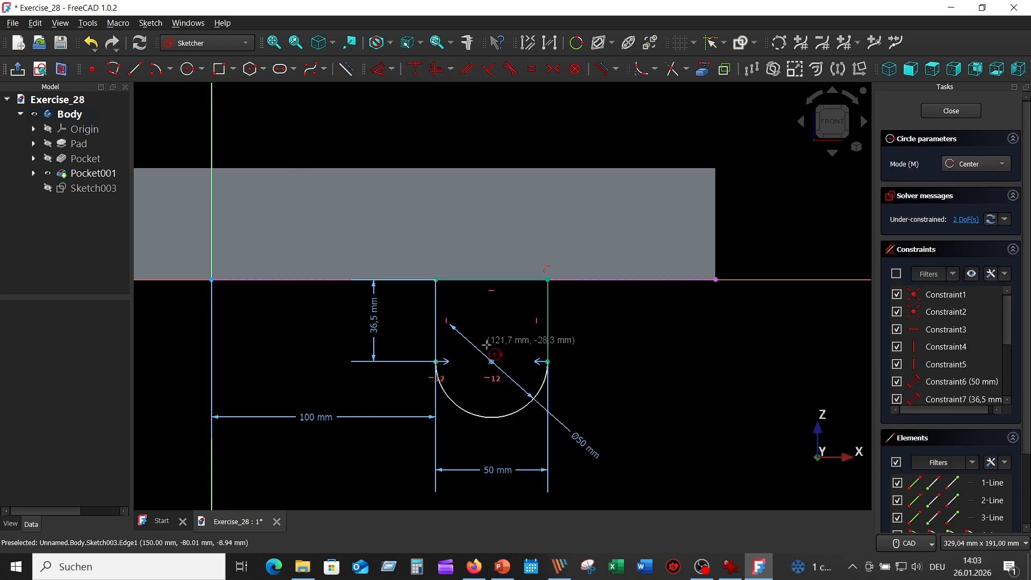
{"action": "left_click", "coordinate": [491, 360]}
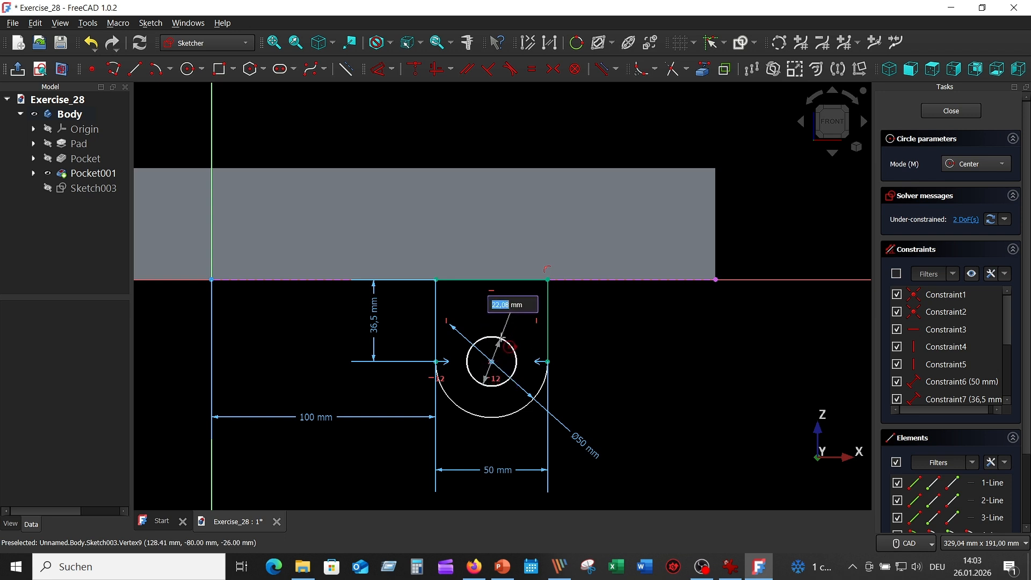
{"action": "type", "text": "20"}
{"action": "key", "text": "Return"}
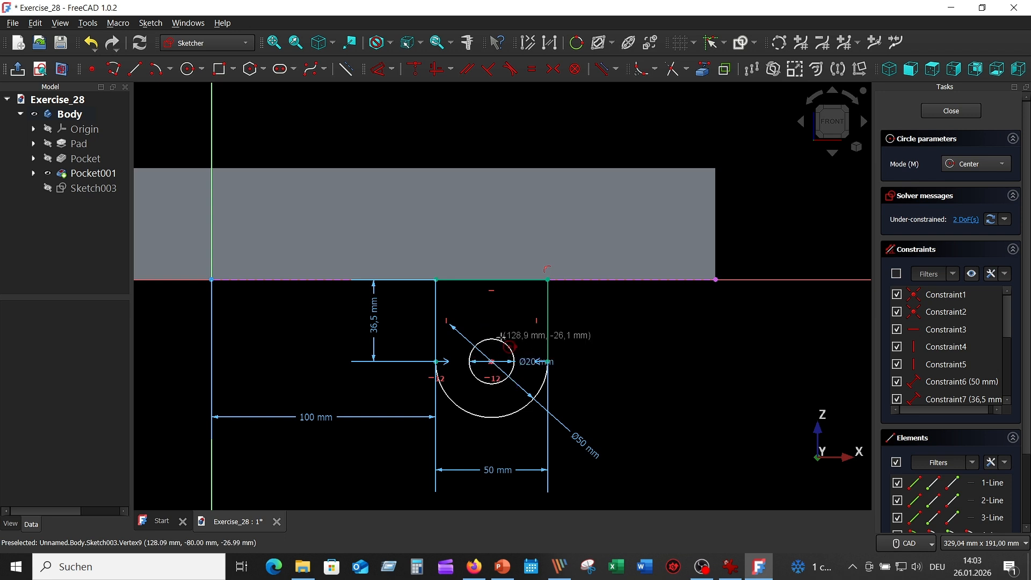
{"action": "key", "text": "Escape"}
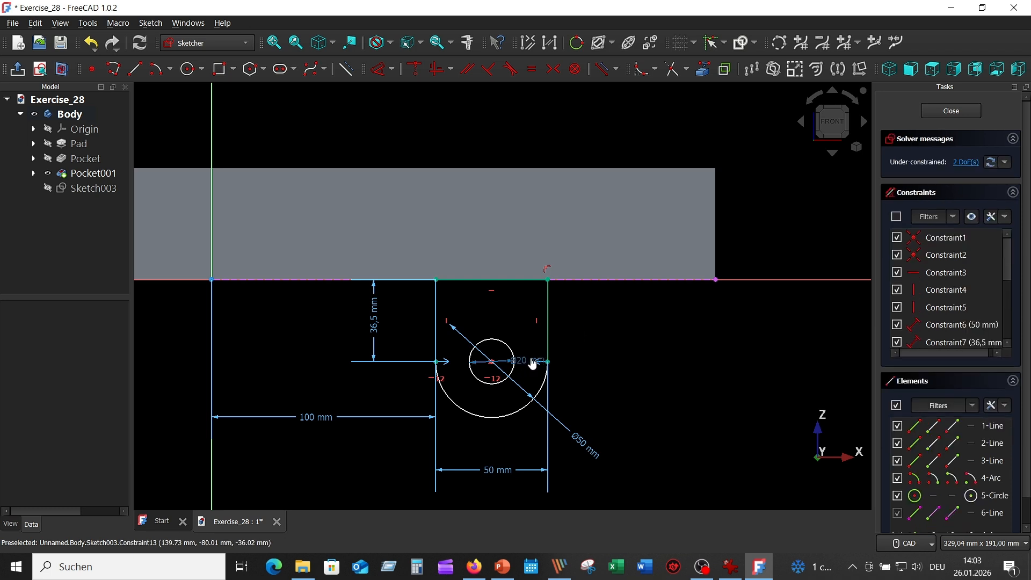
{"action": "left_click_drag", "start_coordinate": [533, 364], "coordinate": [575, 321]}
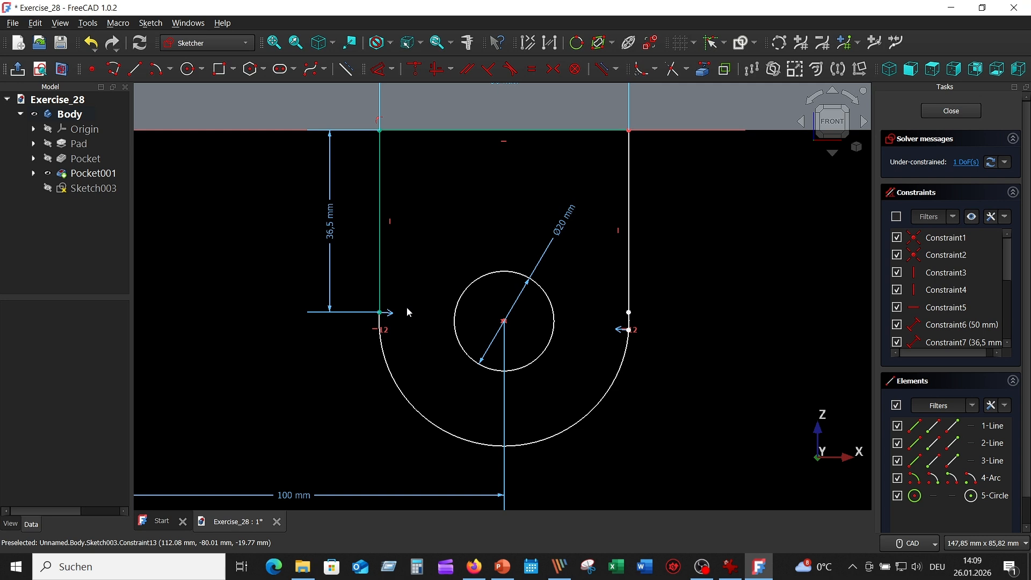
Constrain the lug's two vertical side lines to equal length and close the sketch
{"action": "left_click", "coordinate": [380, 227]}
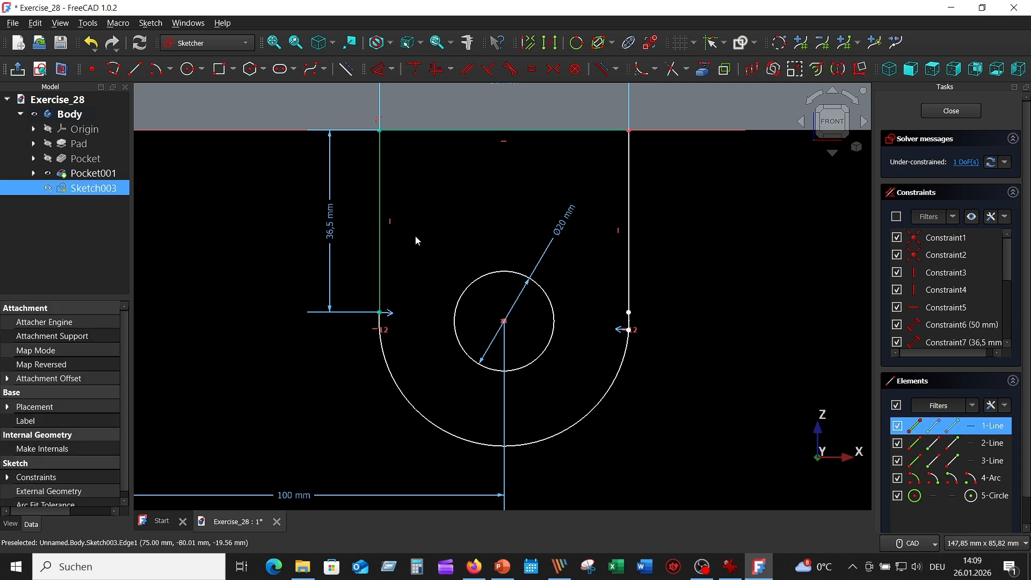
{"action": "left_click", "coordinate": [629, 219]}
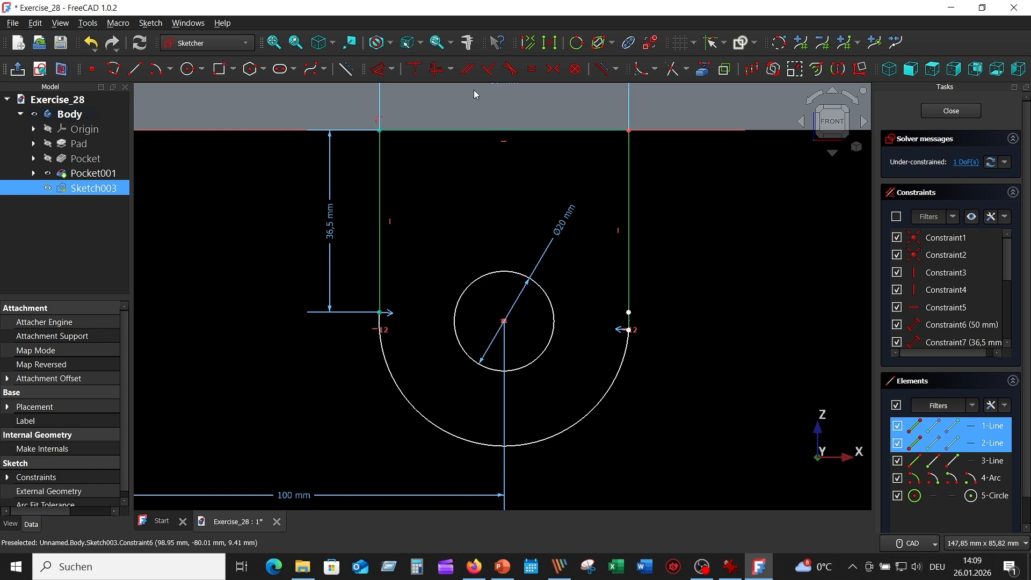
{"action": "left_click", "coordinate": [534, 70]}
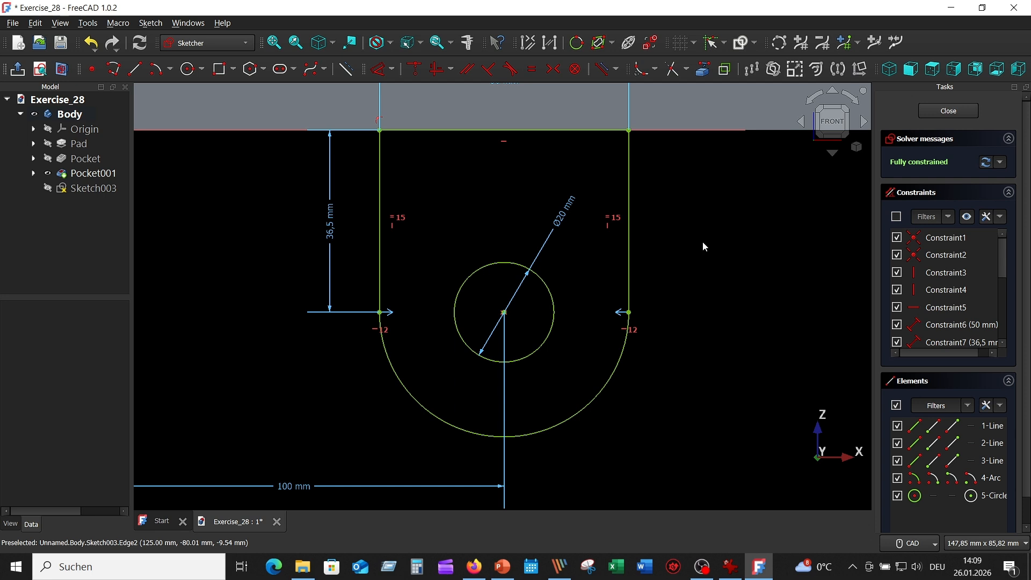
{"action": "scroll", "coordinate": [711, 250], "scroll_direction": "down", "scroll_amount": 2}
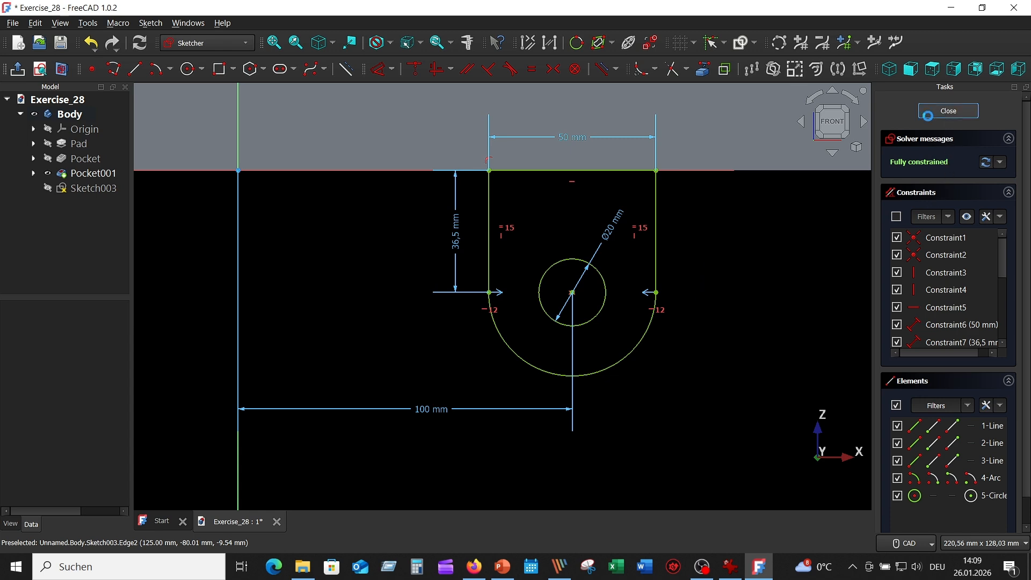
{"action": "left_click", "coordinate": [949, 111]}
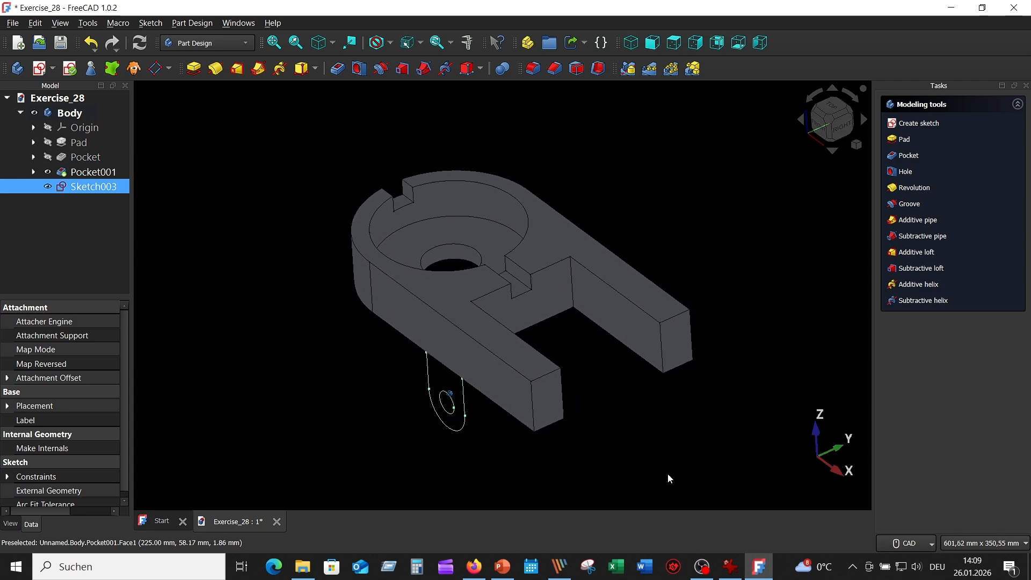
Check the lug thickness in the reference drawing and pad the lug sketch 30 mm in the reversed direction
{"action": "left_click", "coordinate": [733, 566]}
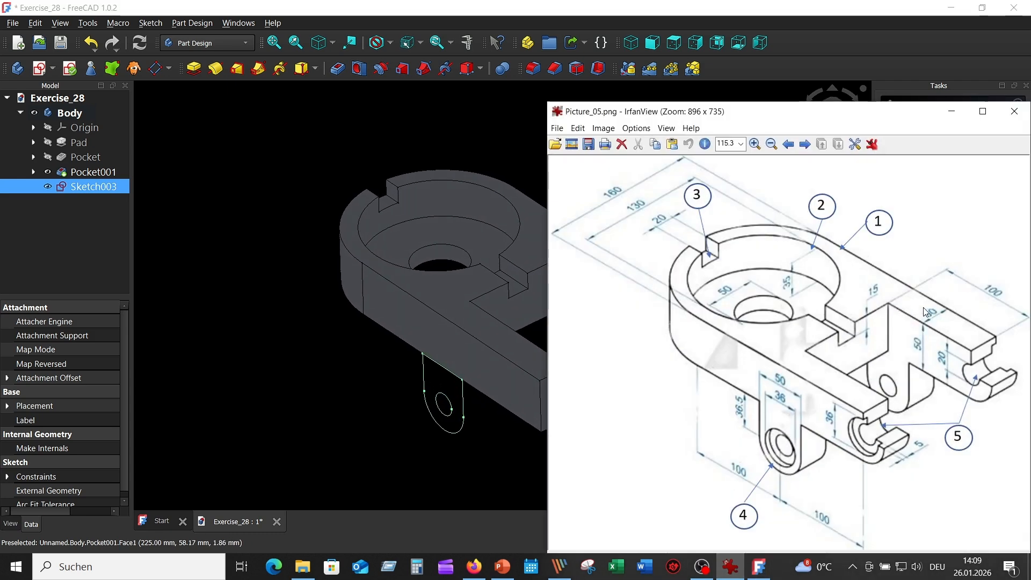
{"action": "left_click", "coordinate": [207, 194]}
{"action": "left_click", "coordinate": [101, 188]}
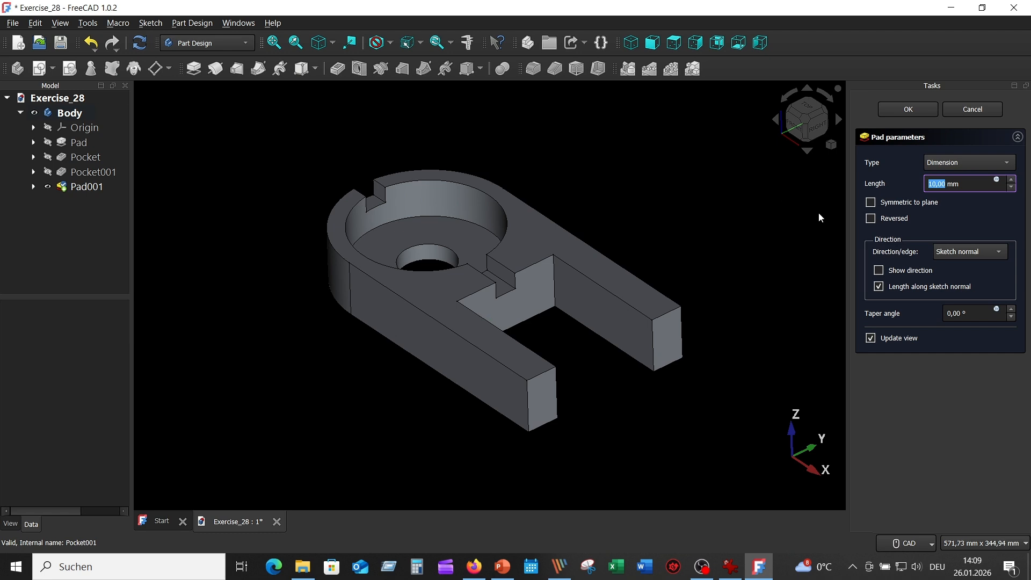
{"action": "left_click", "coordinate": [871, 218]}
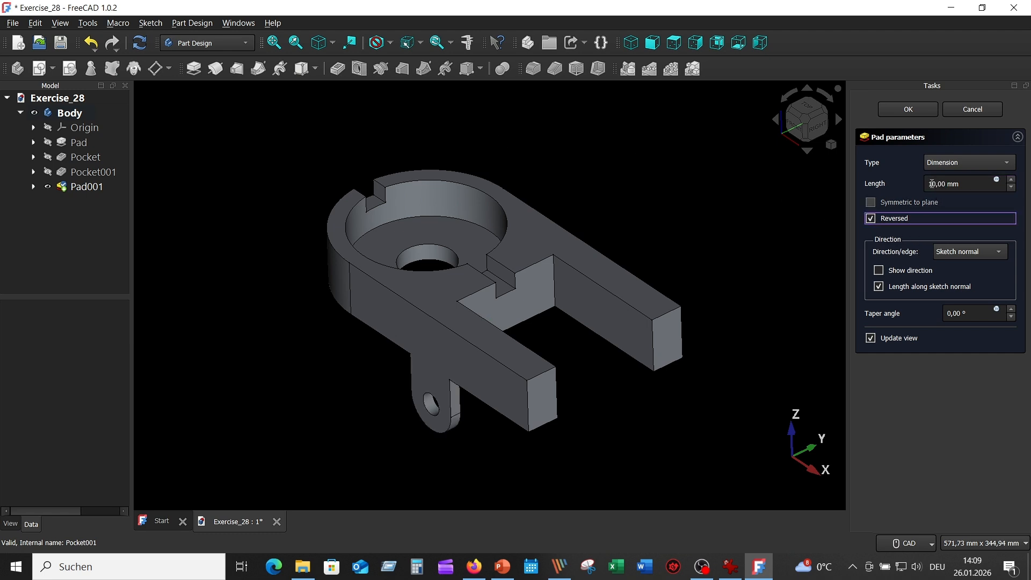
{"action": "left_click_drag", "start_coordinate": [933, 184], "coordinate": [925, 187]}
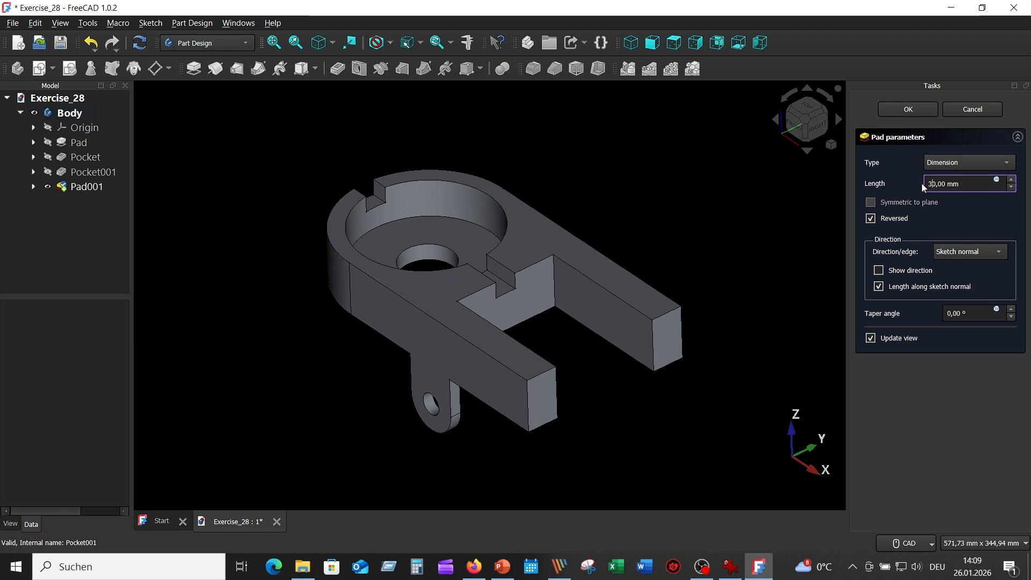
{"action": "type", "text": "3"}
{"action": "key", "text": "Return"}
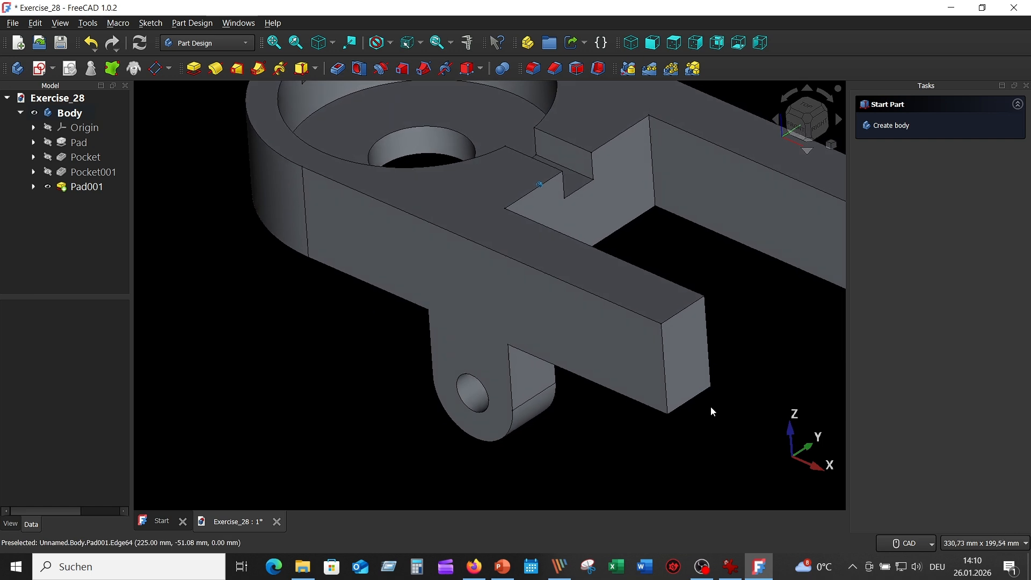
Check the lug recess in the reference drawing, create a sketch on the lug's outer face and project its rounded lower edge as external geometry
{"action": "left_click", "coordinate": [730, 566]}
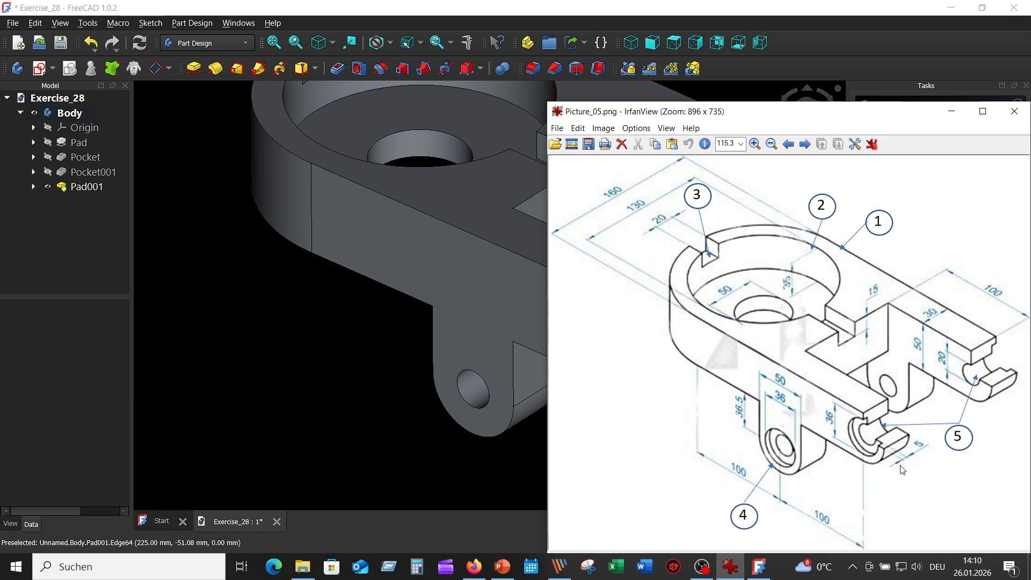
{"action": "left_click", "coordinate": [468, 348]}
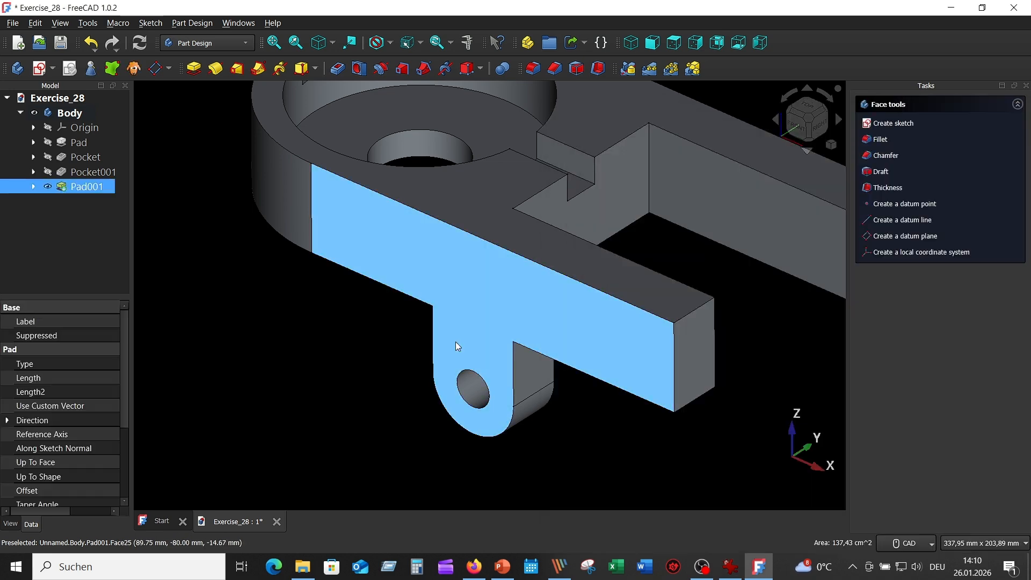
{"action": "left_click", "coordinate": [38, 68]}
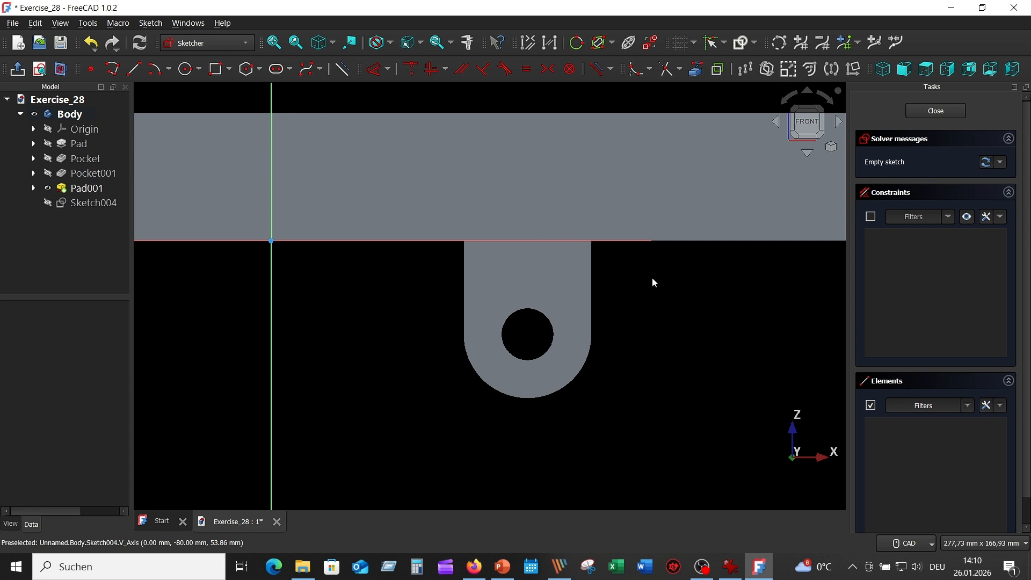
{"action": "left_click", "coordinate": [696, 70]}
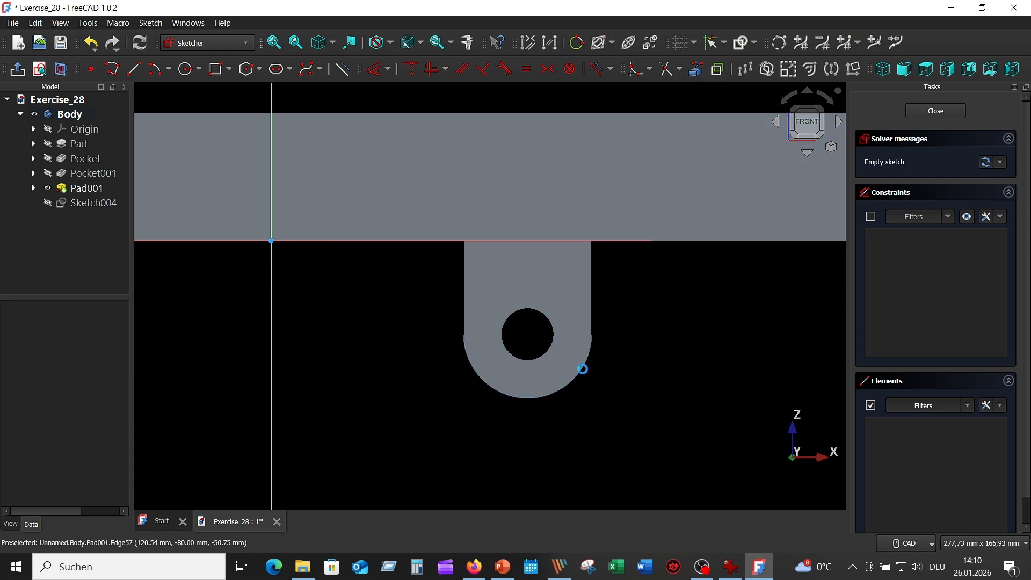
{"action": "left_click", "coordinate": [581, 367]}
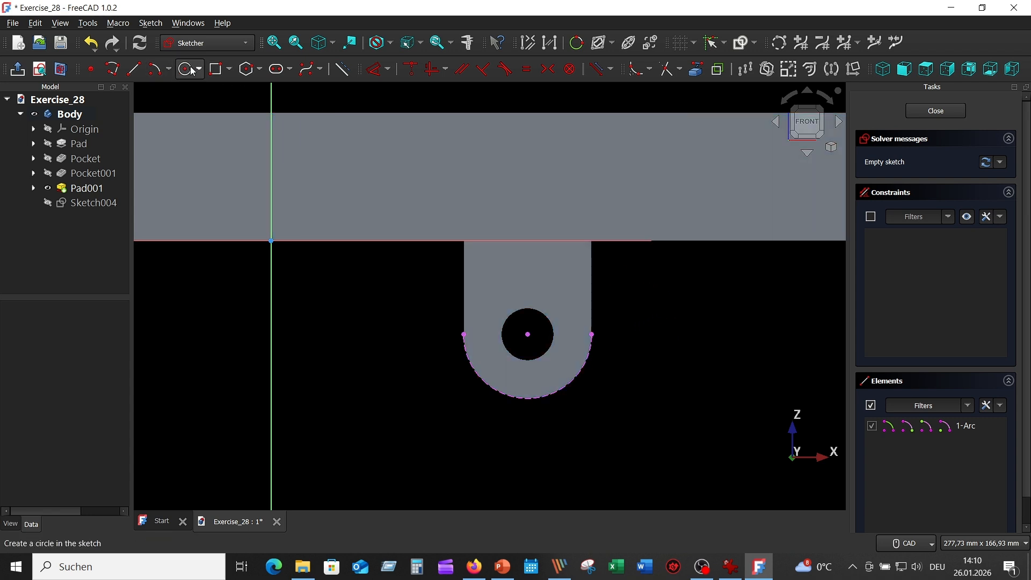
Draw 20 mm and 36 mm diameter circles centred on the projected arc and move their dimension labels clear of the lug
{"action": "left_click", "coordinate": [189, 70]}
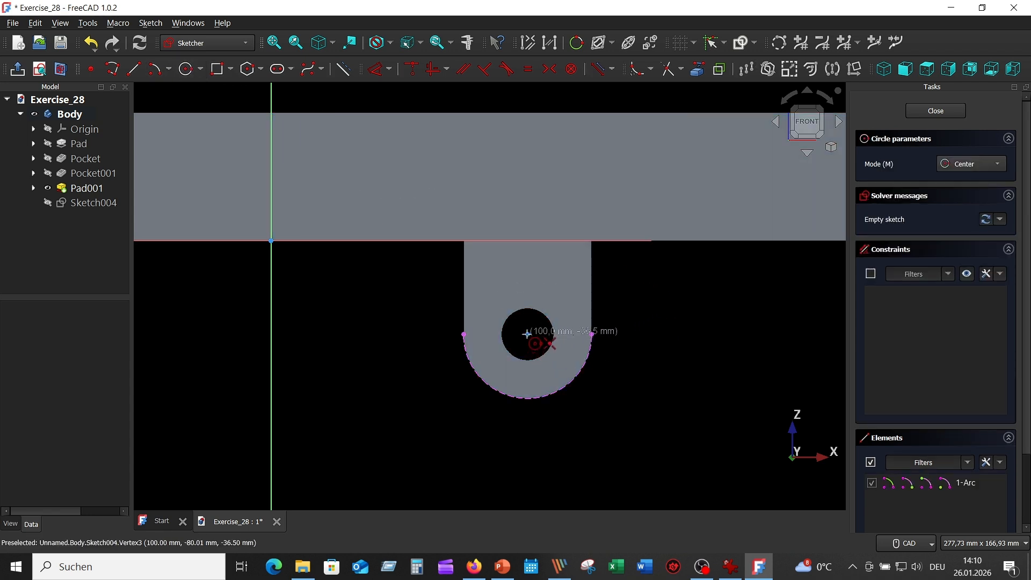
{"action": "left_click", "coordinate": [528, 334]}
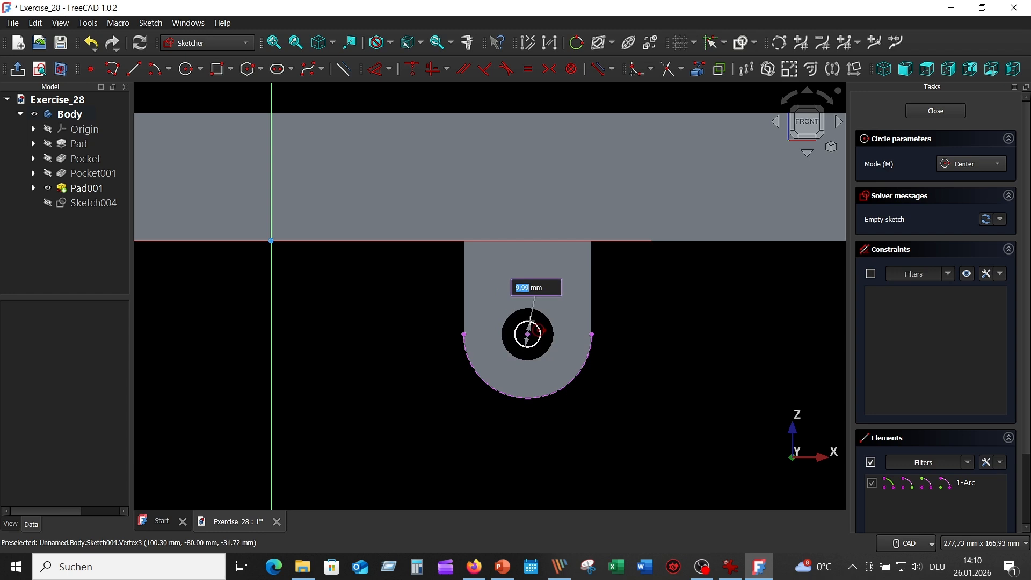
{"action": "type", "text": "20"}
{"action": "key", "text": "Return"}
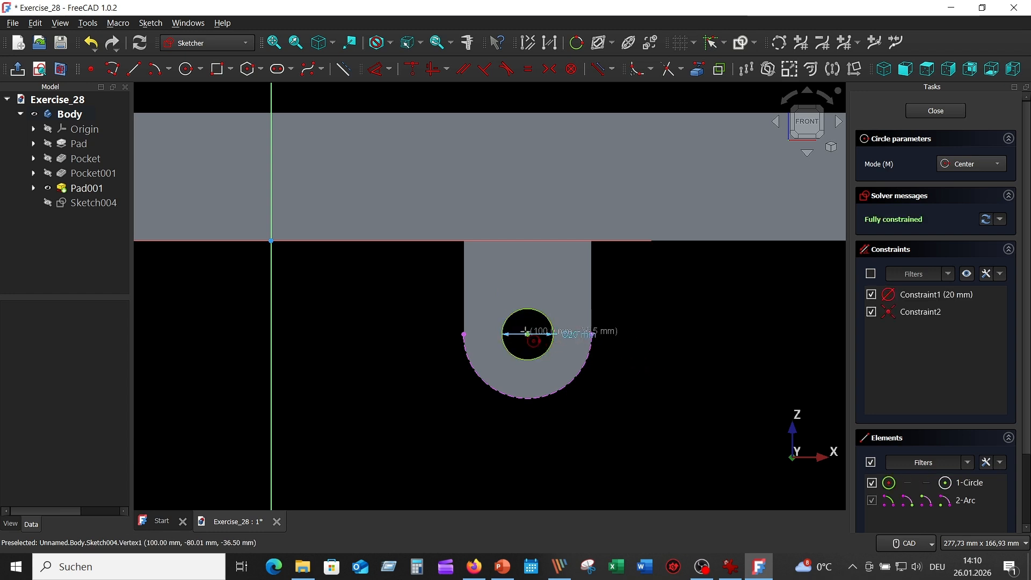
{"action": "left_click", "coordinate": [527, 333]}
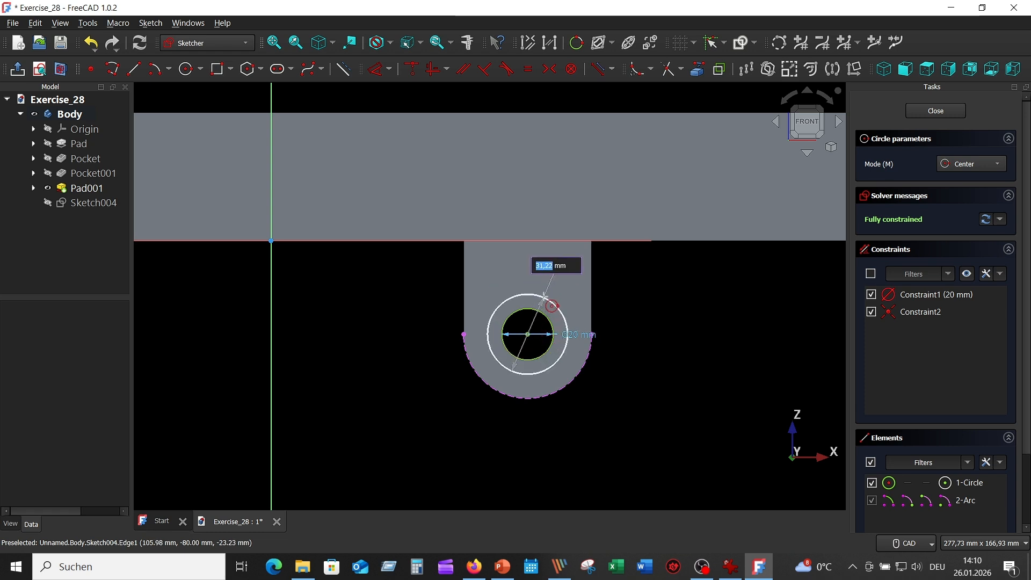
{"action": "type", "text": "3"}
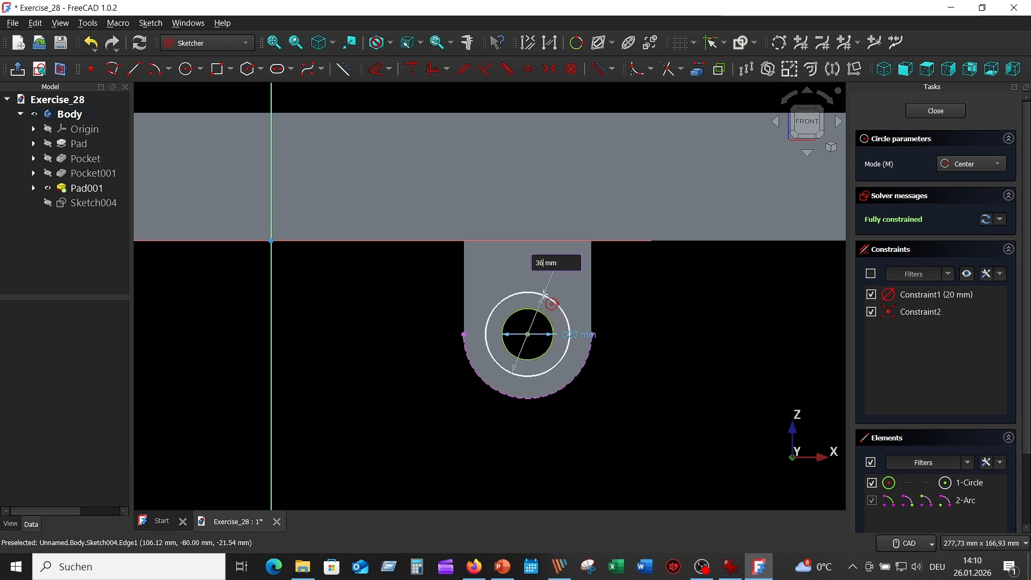
{"action": "type", "text": "6"}
{"action": "key", "text": "Return"}
{"action": "key", "text": "Escape"}
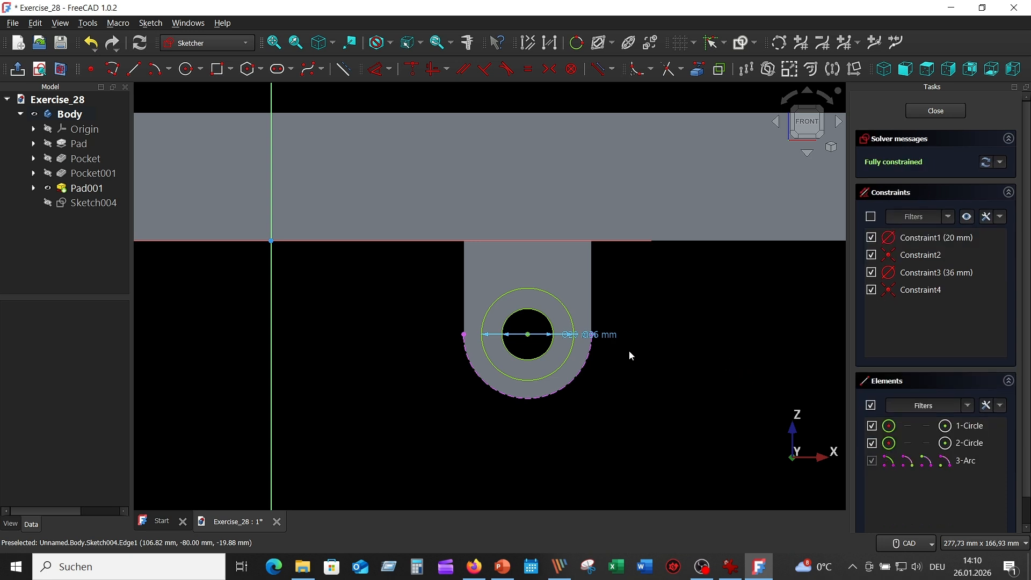
{"action": "left_click_drag", "start_coordinate": [602, 335], "coordinate": [633, 284]}
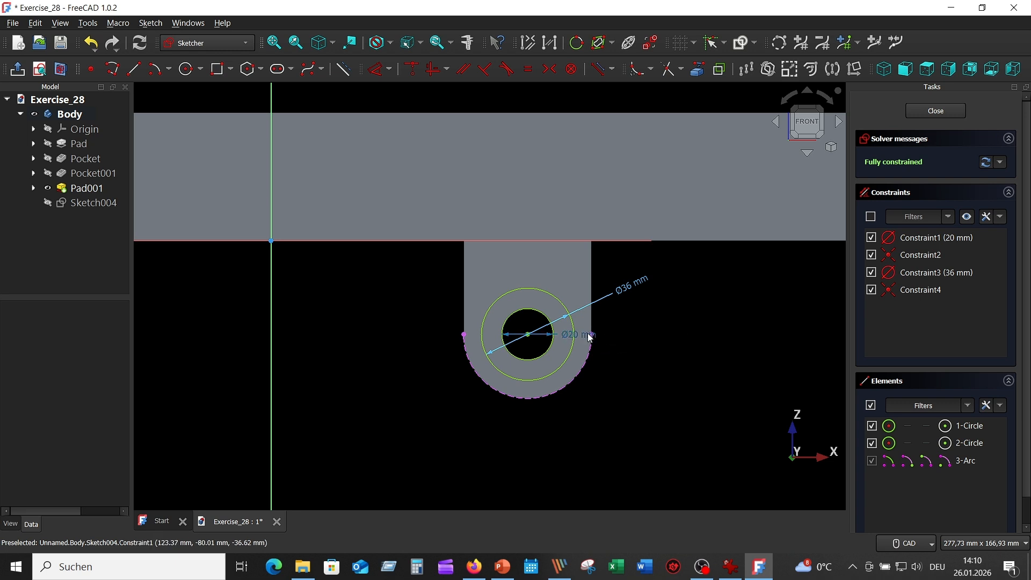
{"action": "left_click_drag", "start_coordinate": [591, 338], "coordinate": [631, 337]}
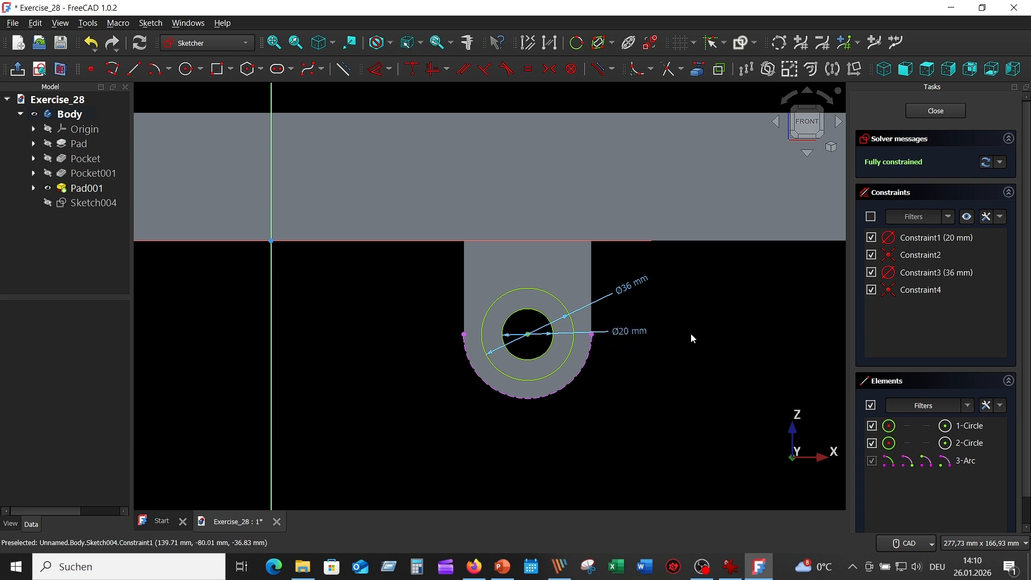
Close the sketch and cut the ring between the two circles as a 5 mm deep pocket in the lug
{"action": "left_click", "coordinate": [936, 111]}
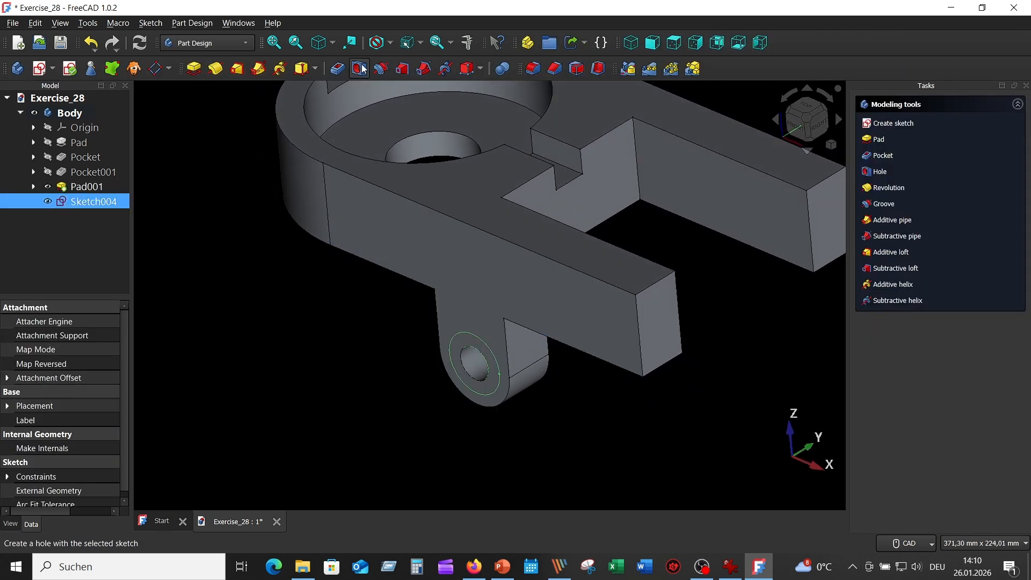
{"action": "left_click", "coordinate": [338, 69]}
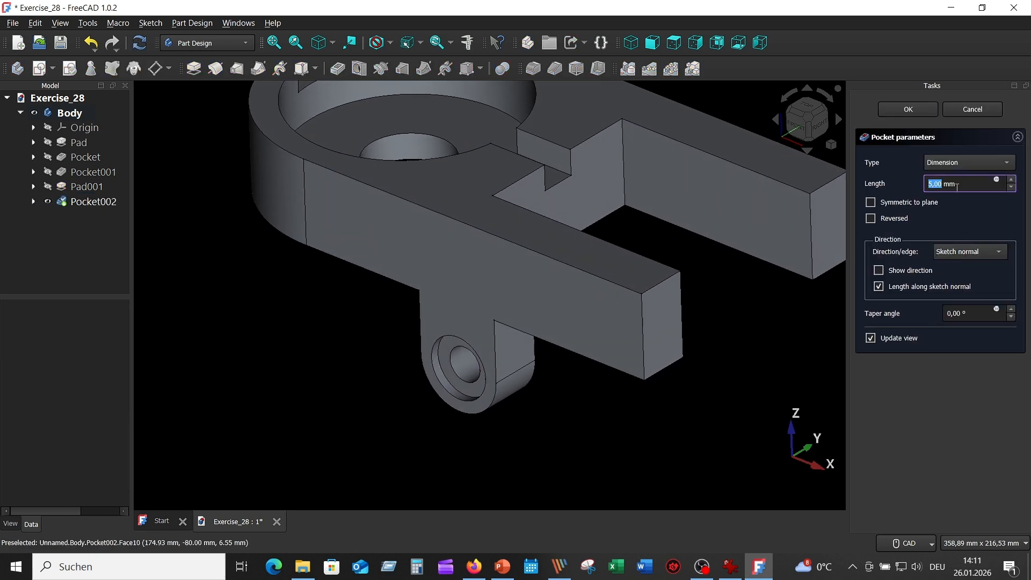
{"action": "left_click", "coordinate": [909, 109]}
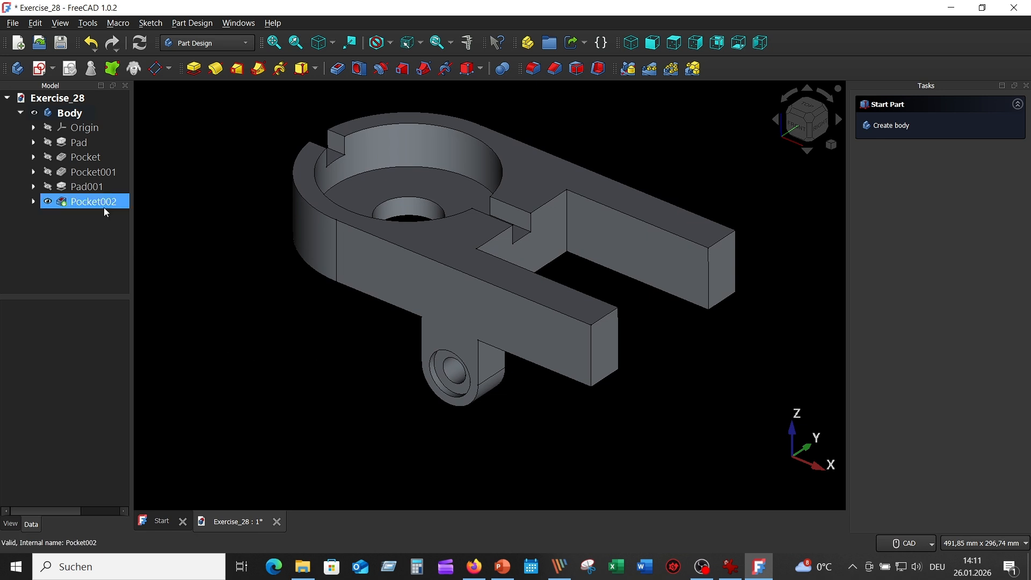
Mirror the lug pad and its recess pocket across the XZ plane to the opposite arm
{"action": "left_click", "coordinate": [92, 188]}
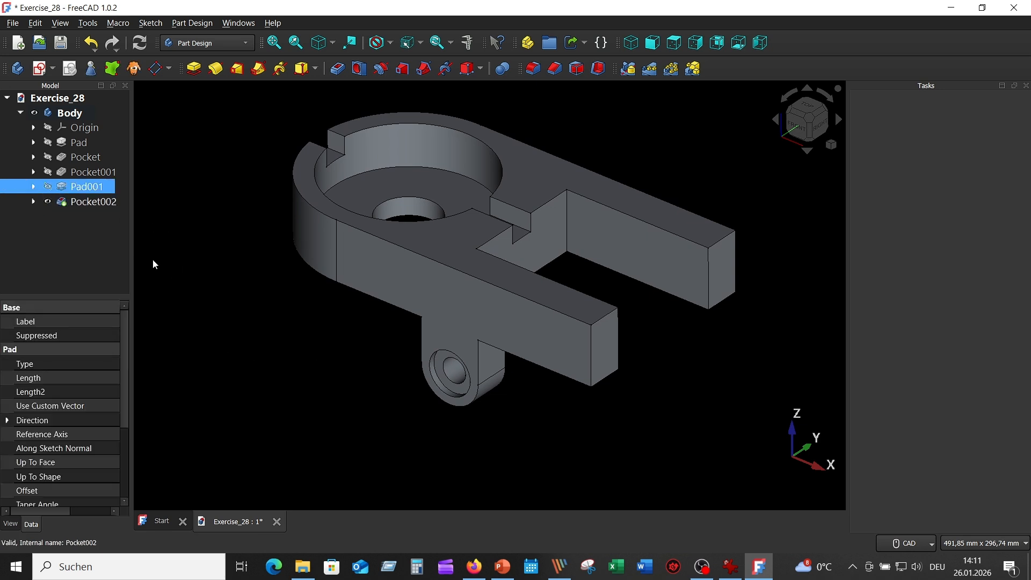
{"action": "left_click", "coordinate": [97, 201], "text": "ctrl"}
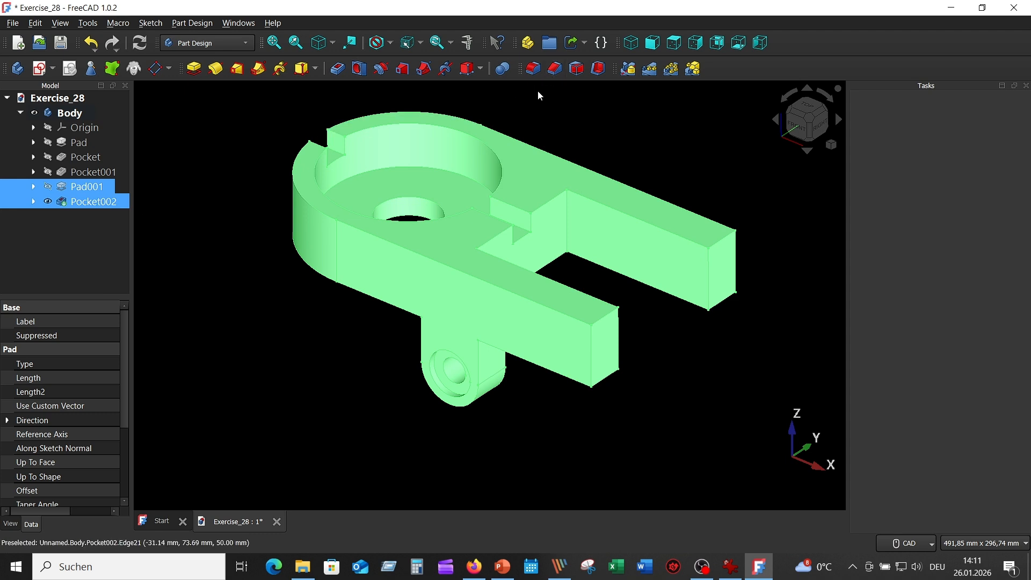
{"action": "left_click", "coordinate": [630, 70]}
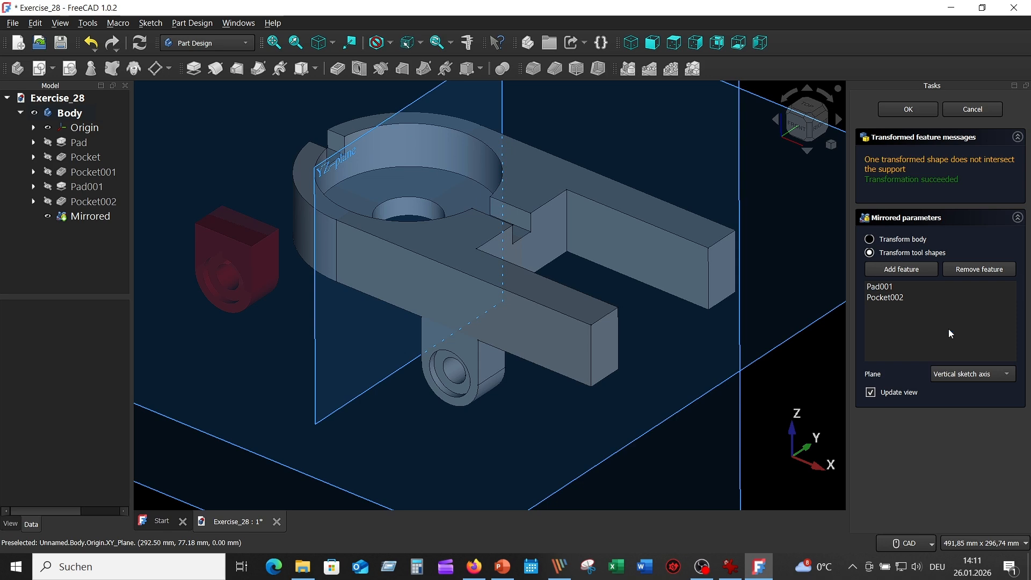
{"action": "scroll", "coordinate": [535, 139], "scroll_direction": "down", "scroll_amount": 6}
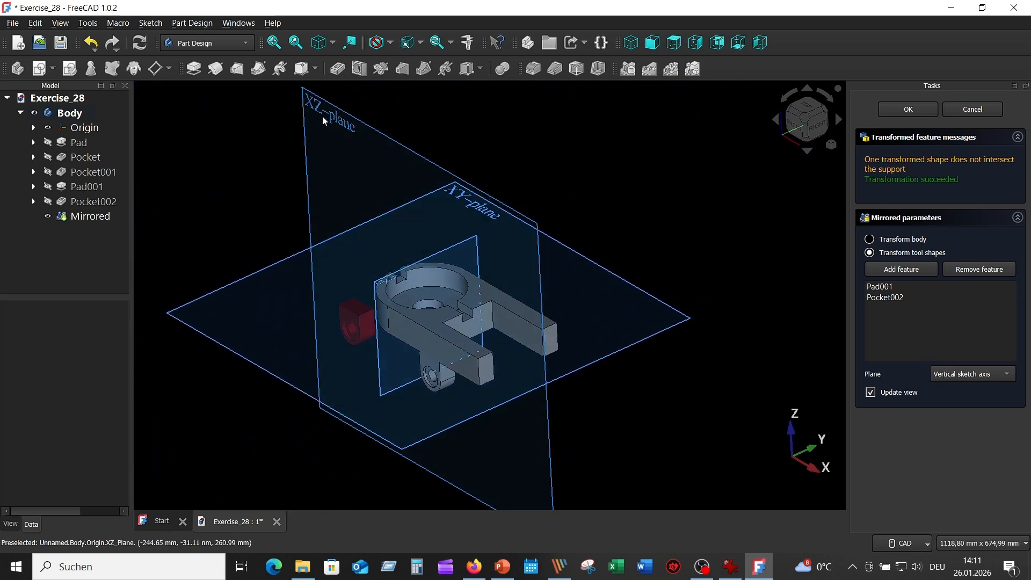
{"action": "left_click", "coordinate": [1000, 374]}
{"action": "left_click", "coordinate": [994, 427]}
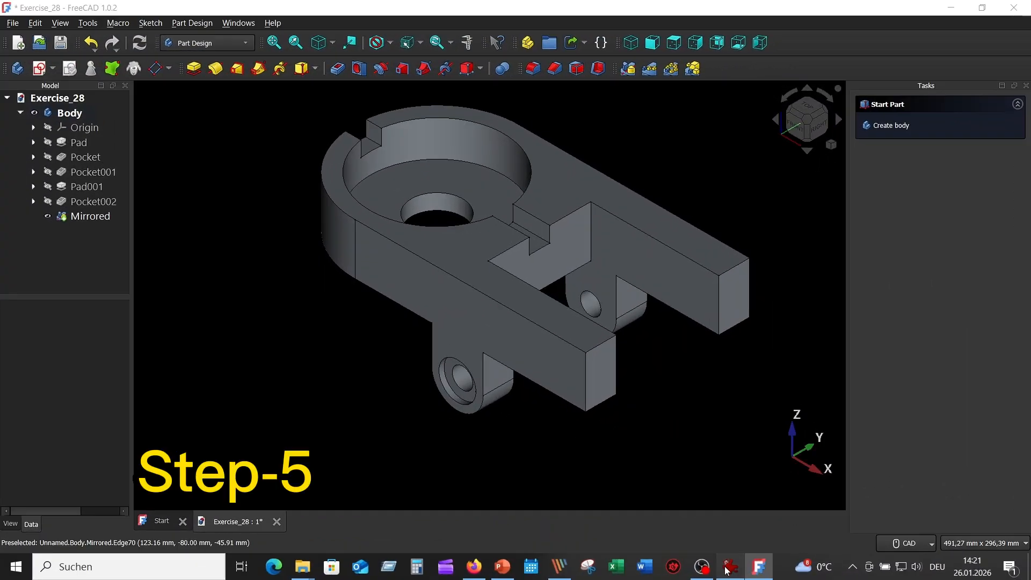
Check the arm ends in the reference drawing and fillet the lower end edge of both arms with a 25 mm radius
{"action": "left_click", "coordinate": [730, 568]}
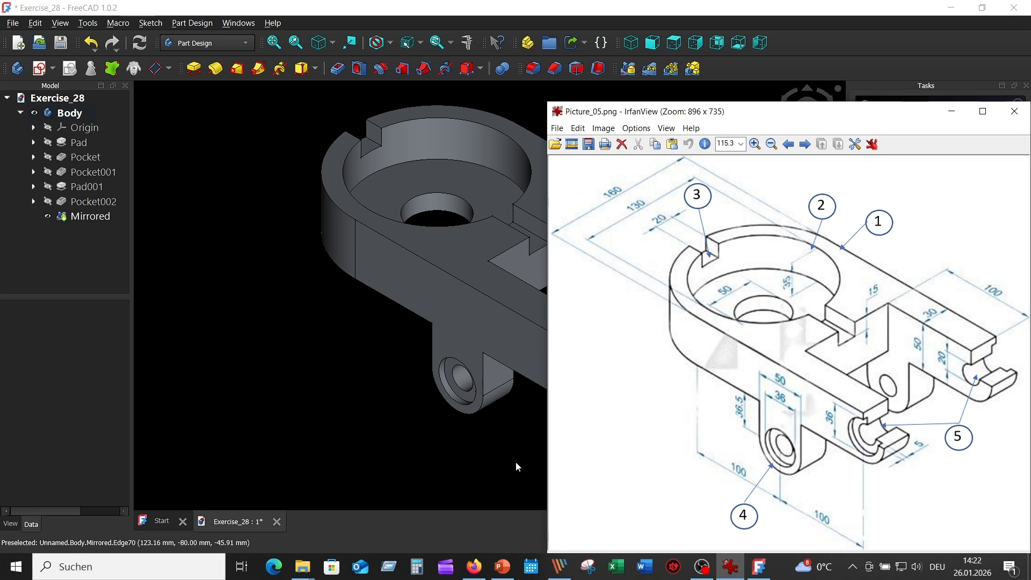
{"action": "left_click", "coordinate": [493, 447]}
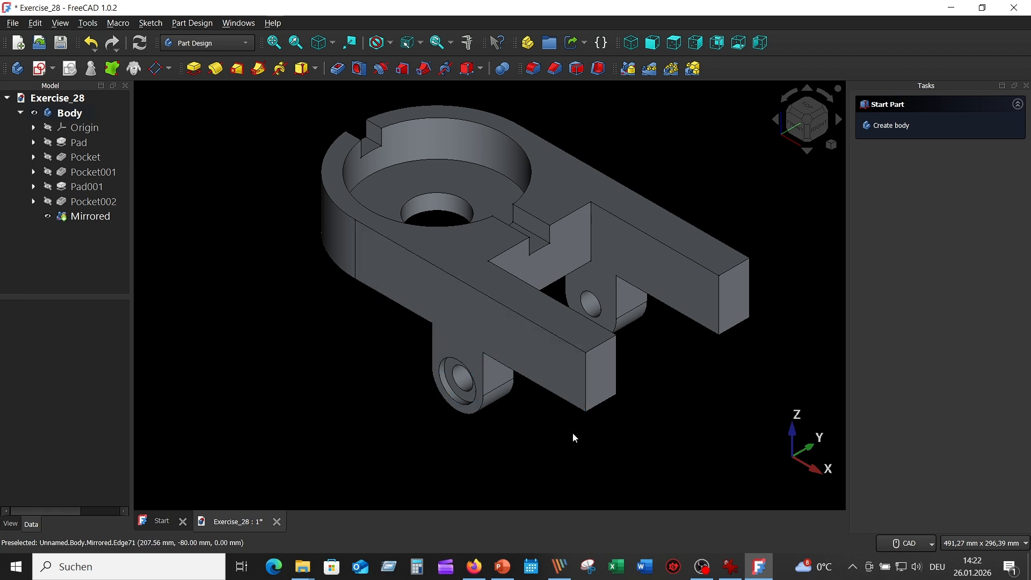
{"action": "left_click", "coordinate": [534, 69]}
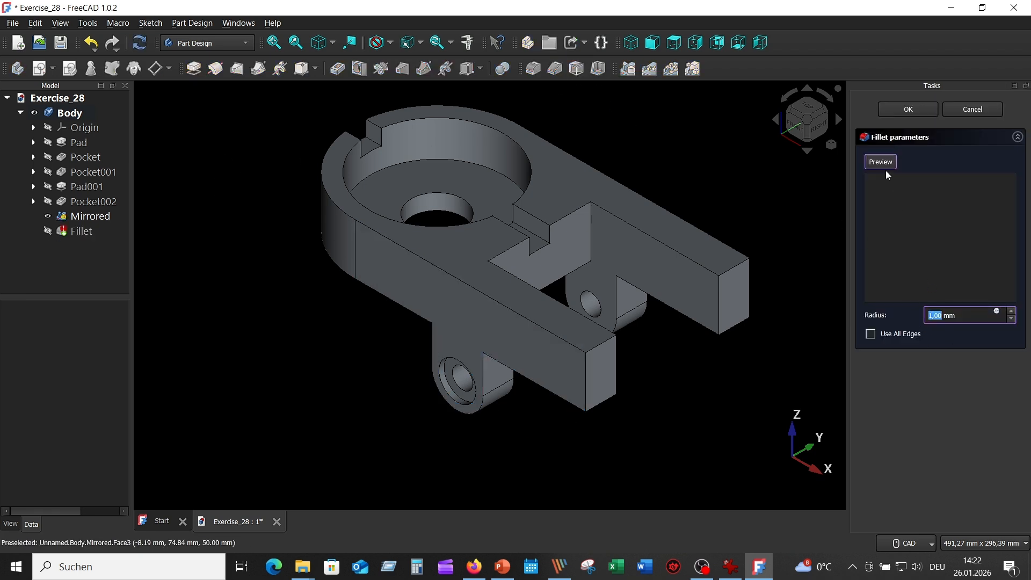
{"action": "left_click", "coordinate": [605, 403]}
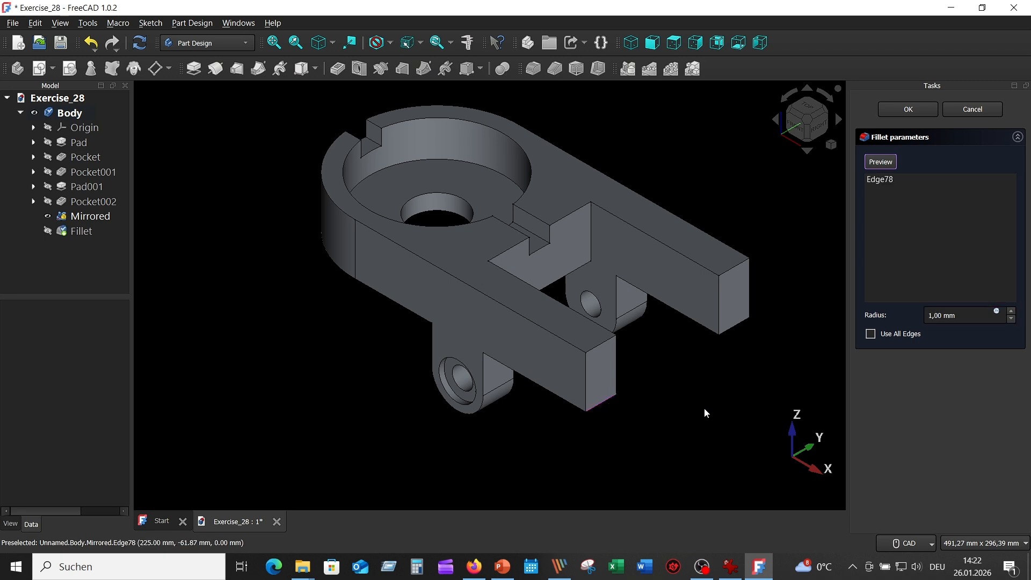
{"action": "left_click", "coordinate": [739, 329]}
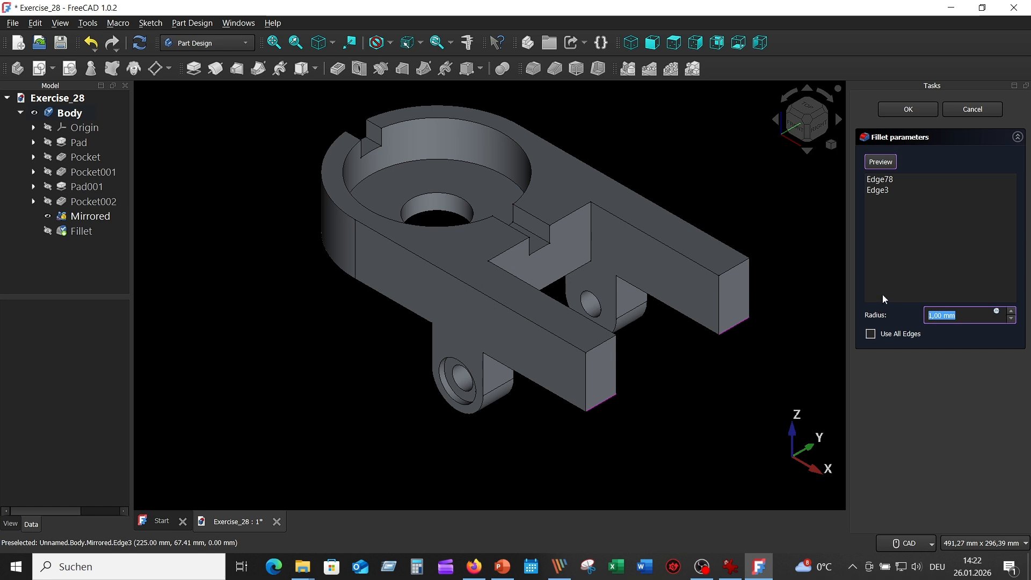
{"action": "type", "text": "25"}
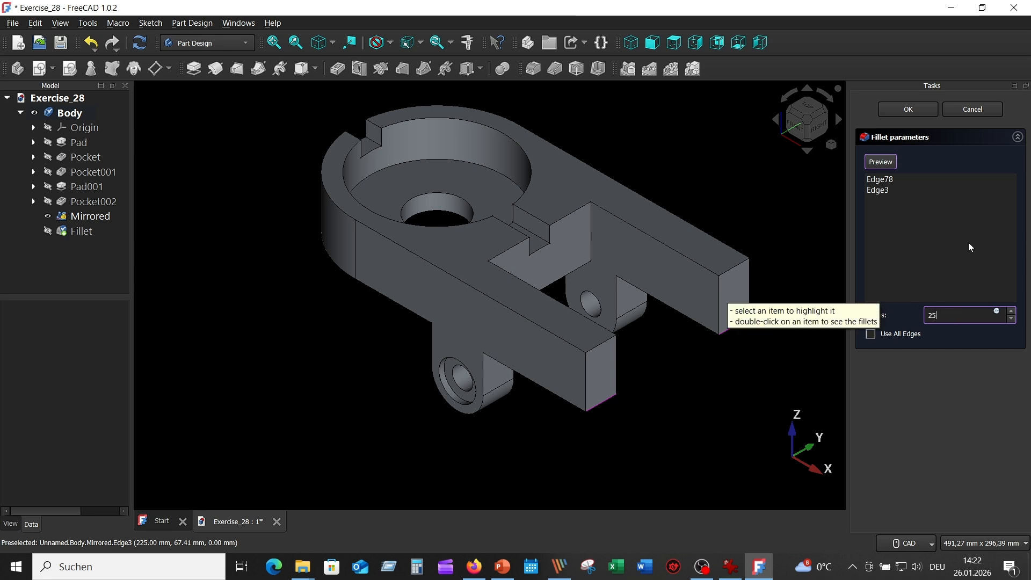
{"action": "left_click", "coordinate": [907, 110]}
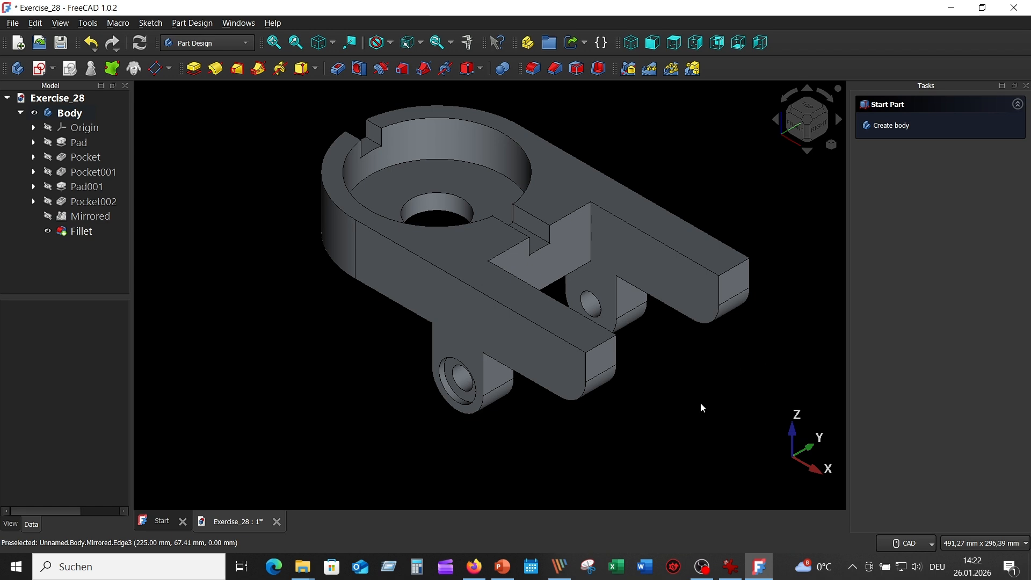
Create a sketch on the front arm's outer side face and project its vertical end edge and rounded corner as external geometry
{"action": "left_click", "coordinate": [560, 375]}
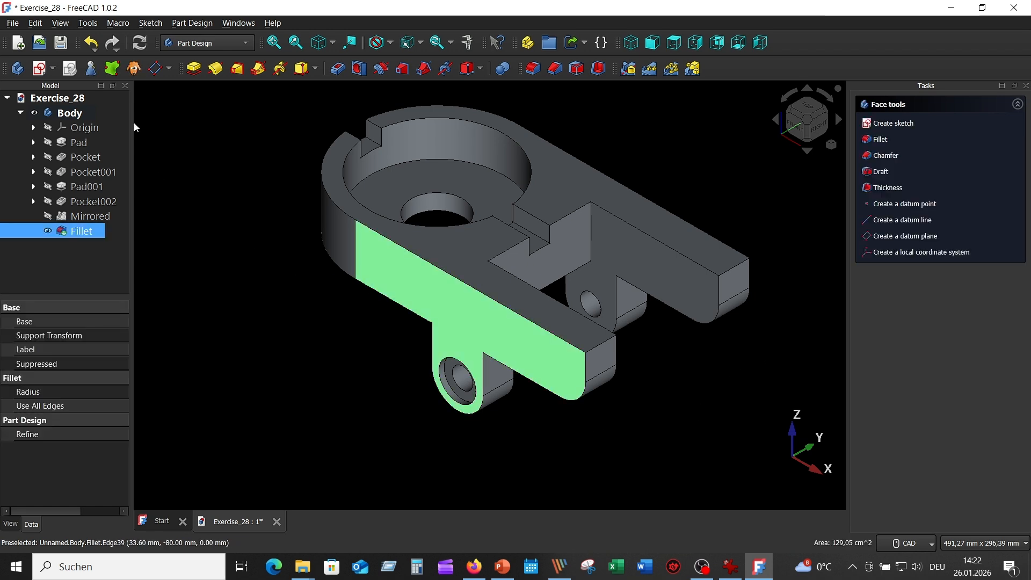
{"action": "left_click", "coordinate": [34, 71]}
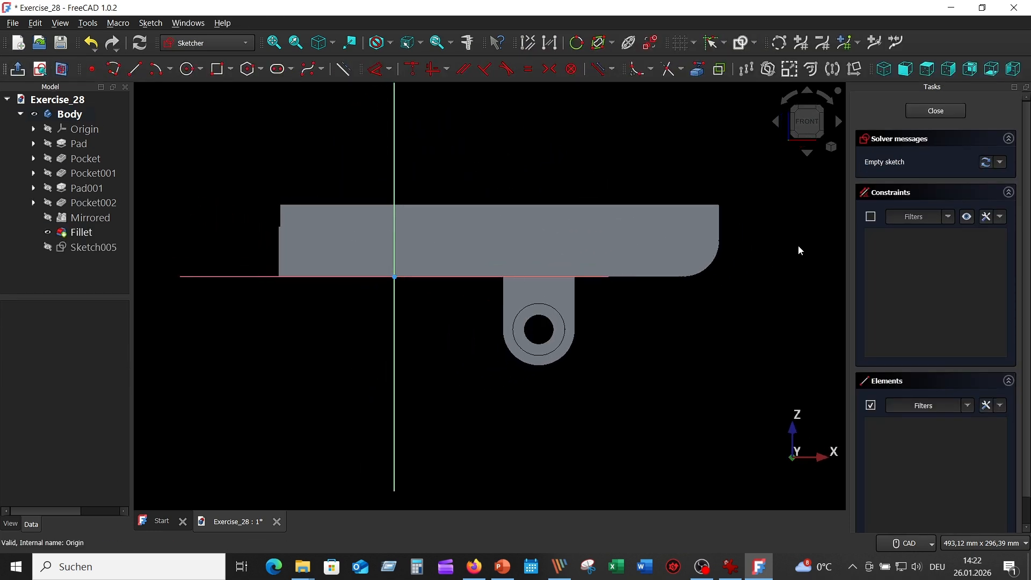
{"action": "scroll", "coordinate": [800, 250], "scroll_direction": "up", "scroll_amount": 1}
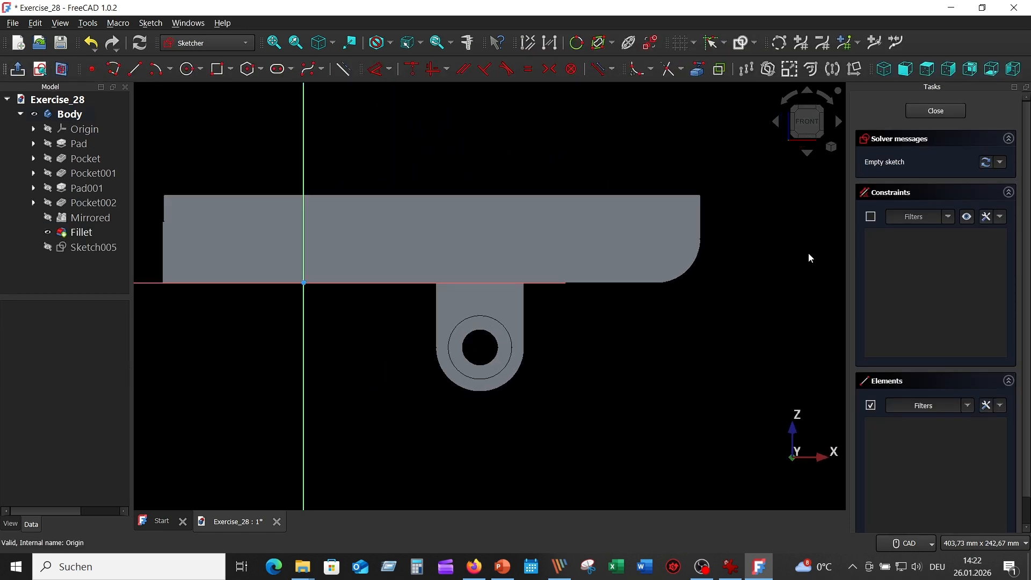
{"action": "left_click", "coordinate": [698, 69]}
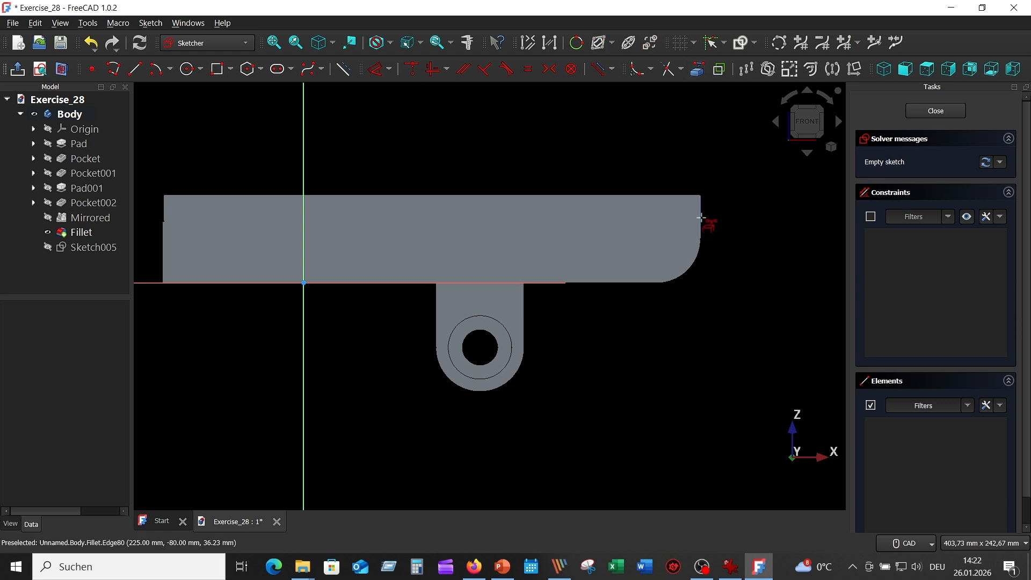
{"action": "left_click", "coordinate": [701, 223]}
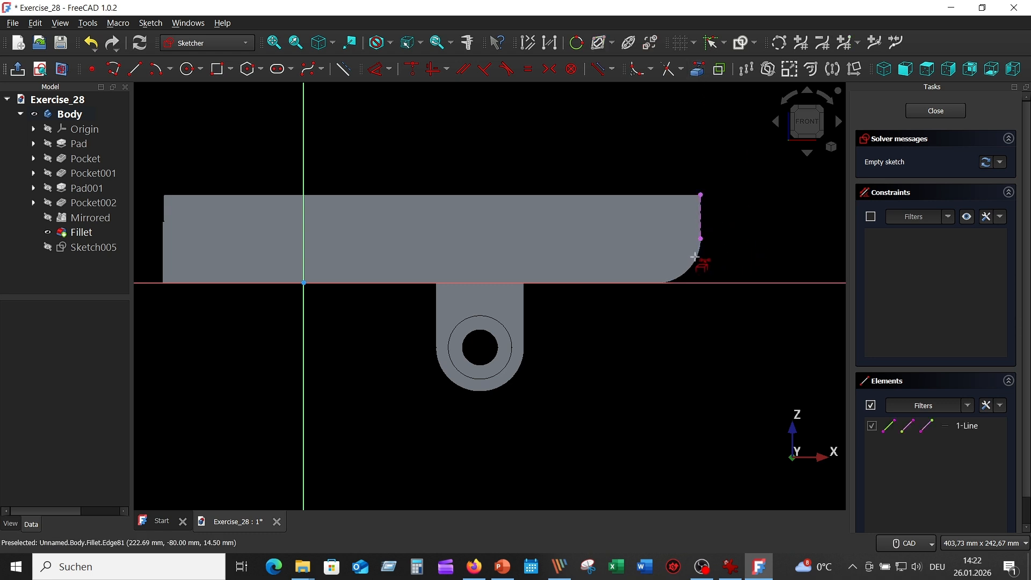
{"action": "left_click", "coordinate": [698, 259]}
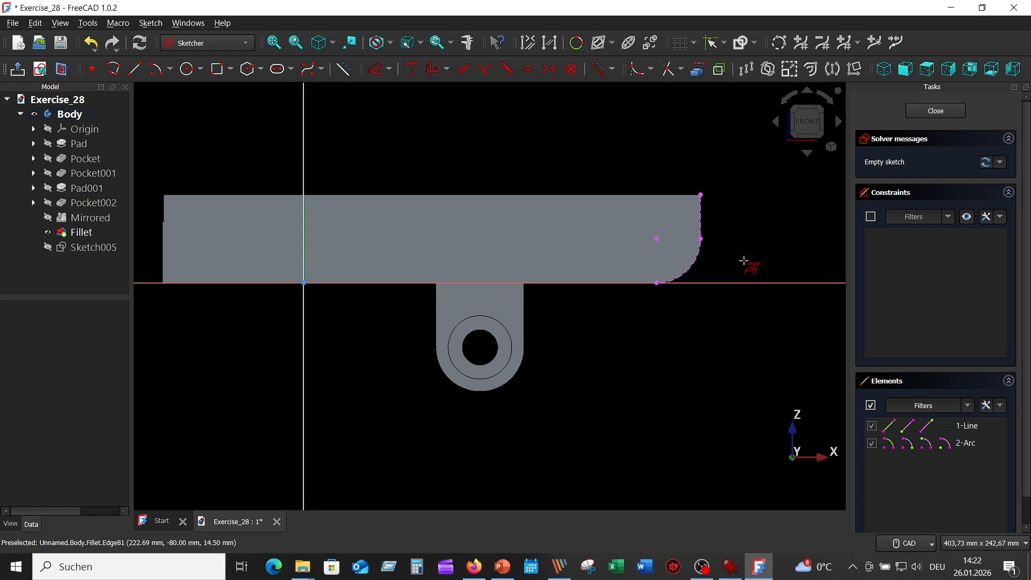
{"action": "right_click", "coordinate": [637, 369]}
Draw a 20 mm diameter circle centred on the projected corner arc and move its dimension label below the arm
{"action": "left_click", "coordinate": [188, 71]}
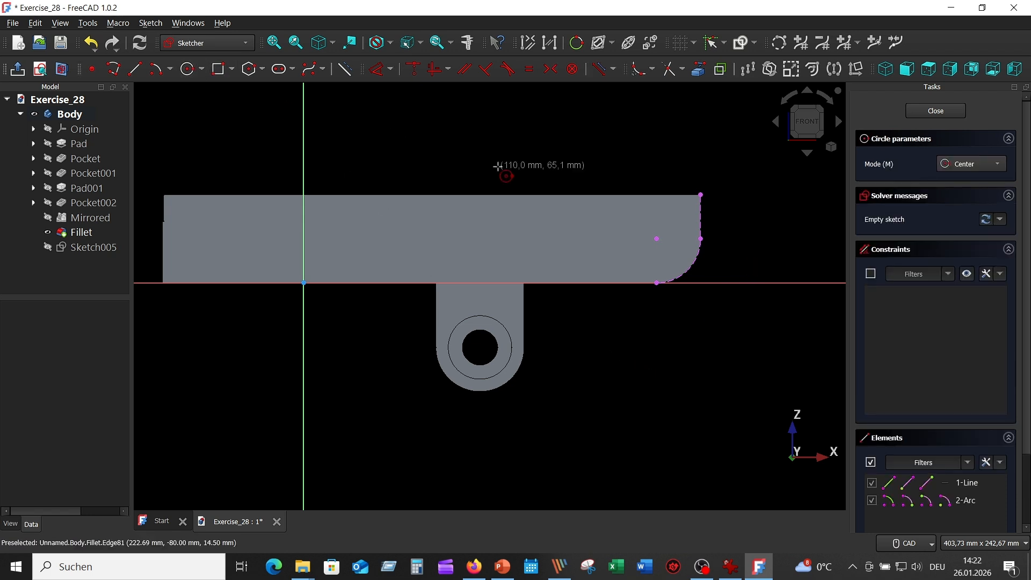
{"action": "left_click", "coordinate": [657, 238]}
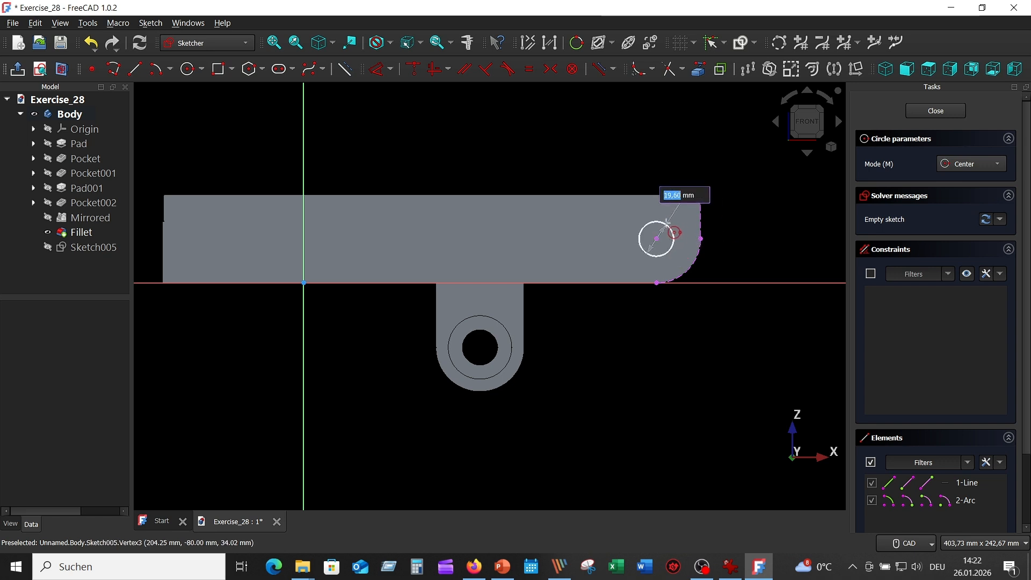
{"action": "type", "text": "20"}
{"action": "key", "text": "Return"}
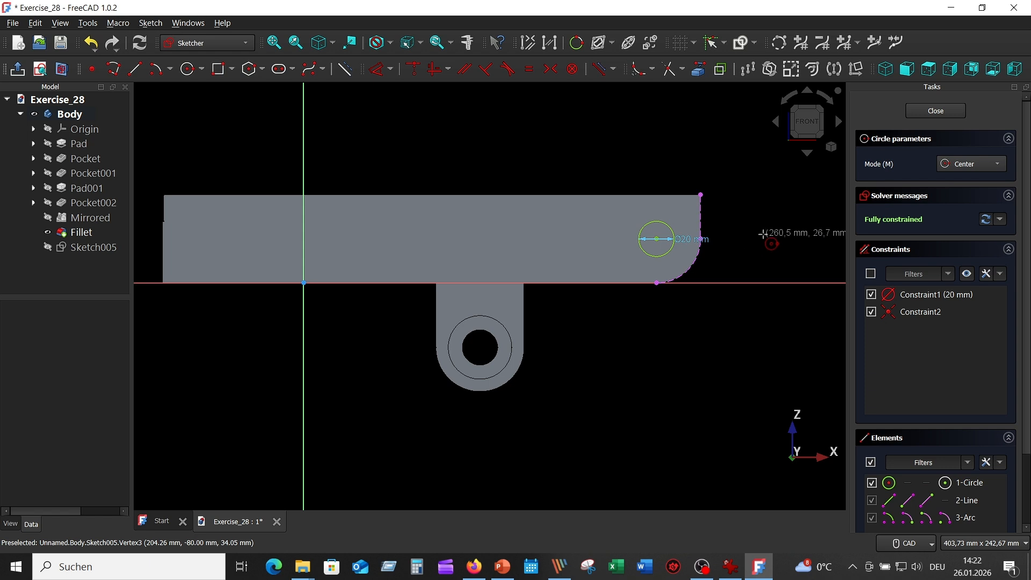
{"action": "key", "text": "Escape"}
{"action": "left_click_drag", "start_coordinate": [704, 239], "coordinate": [630, 322]}
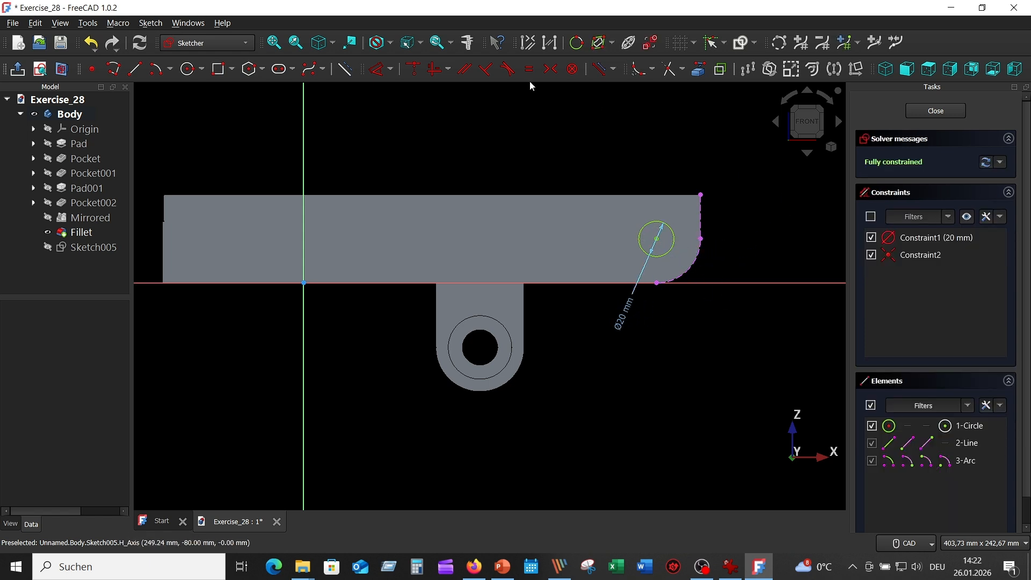
Draw a rectangle from the circle's centre to the upper end corner of the arm
{"action": "left_click", "coordinate": [220, 71]}
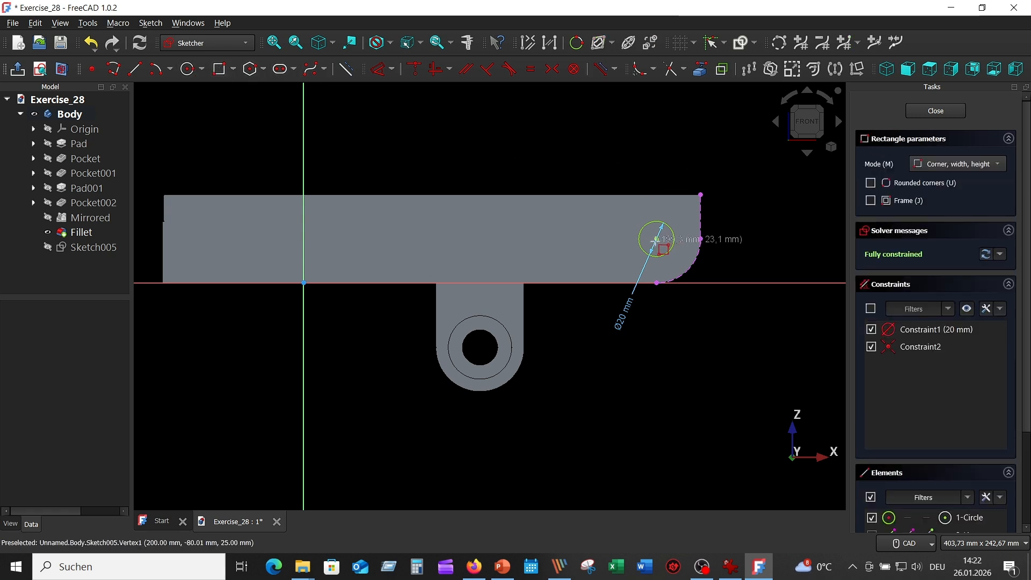
{"action": "left_click", "coordinate": [657, 238]}
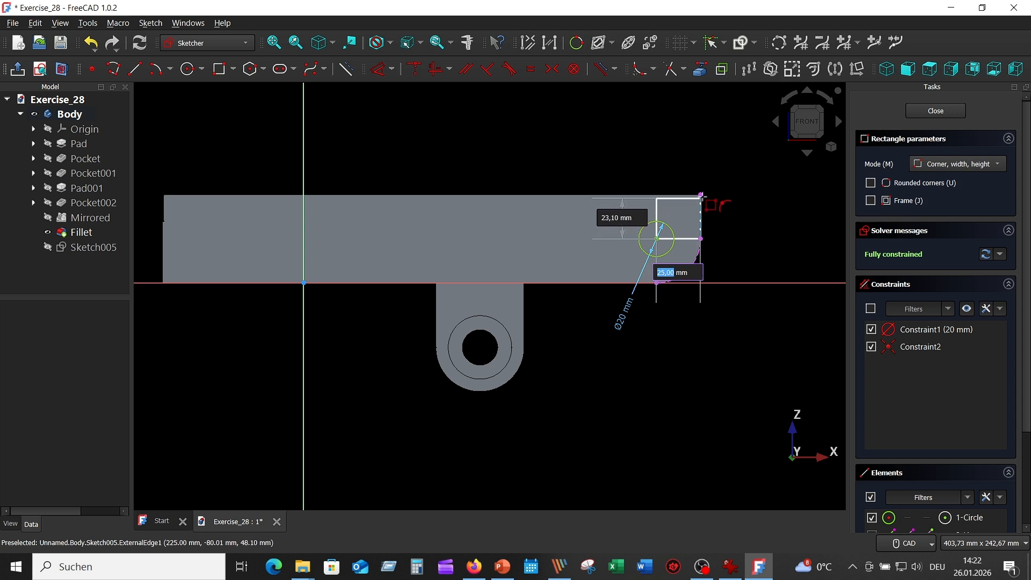
{"action": "left_click", "coordinate": [701, 193]}
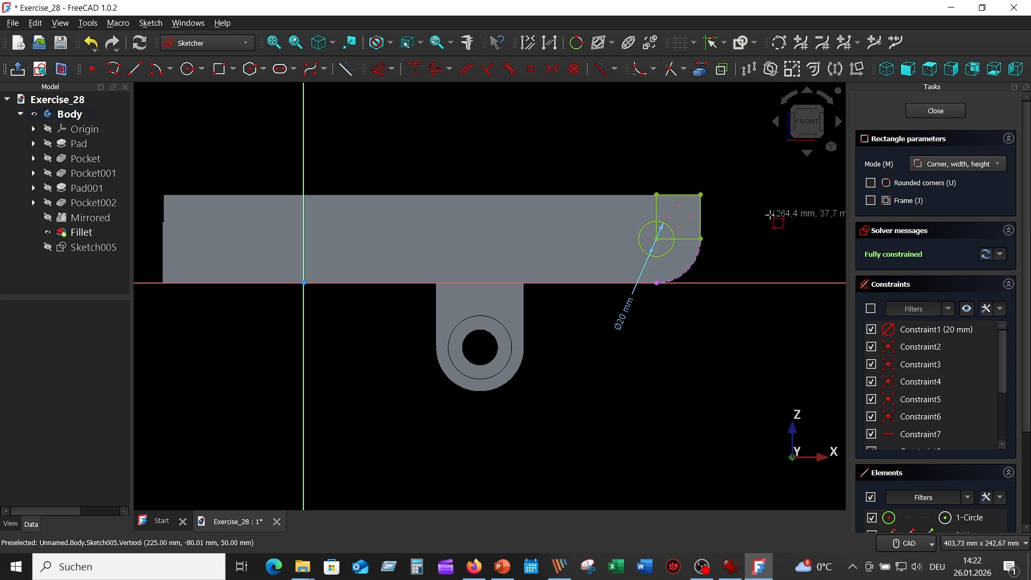
{"action": "scroll", "coordinate": [765, 211], "scroll_direction": "up", "scroll_amount": 2}
{"action": "scroll", "coordinate": [763, 212], "scroll_direction": "up", "scroll_amount": 1}
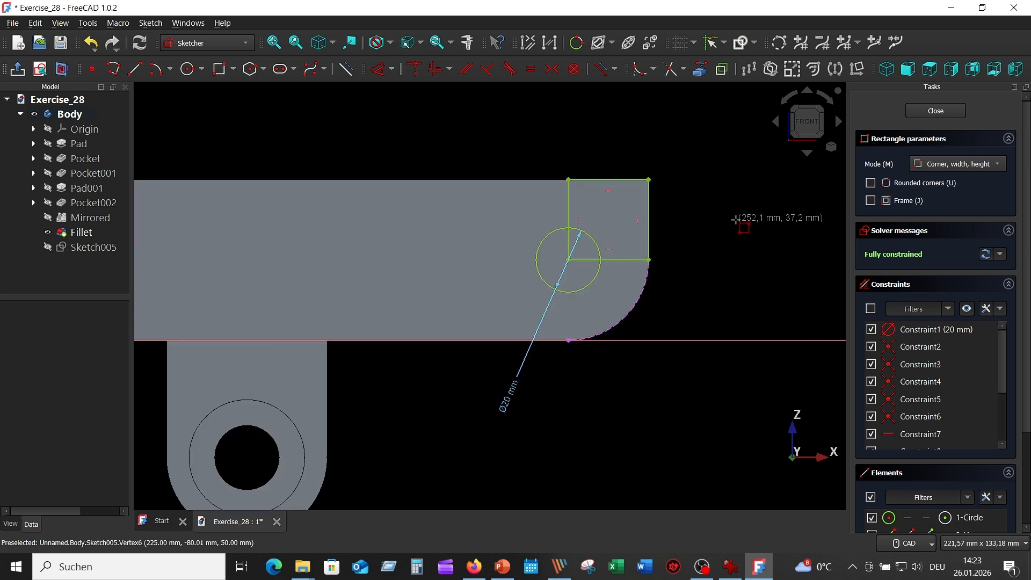
{"action": "key", "text": "Escape"}
Trim the circle's quarter inside the rectangle and the rectangle's edge portions inside the circle to leave one closed outline
{"action": "scroll", "coordinate": [736, 219], "scroll_direction": "up", "scroll_amount": 1}
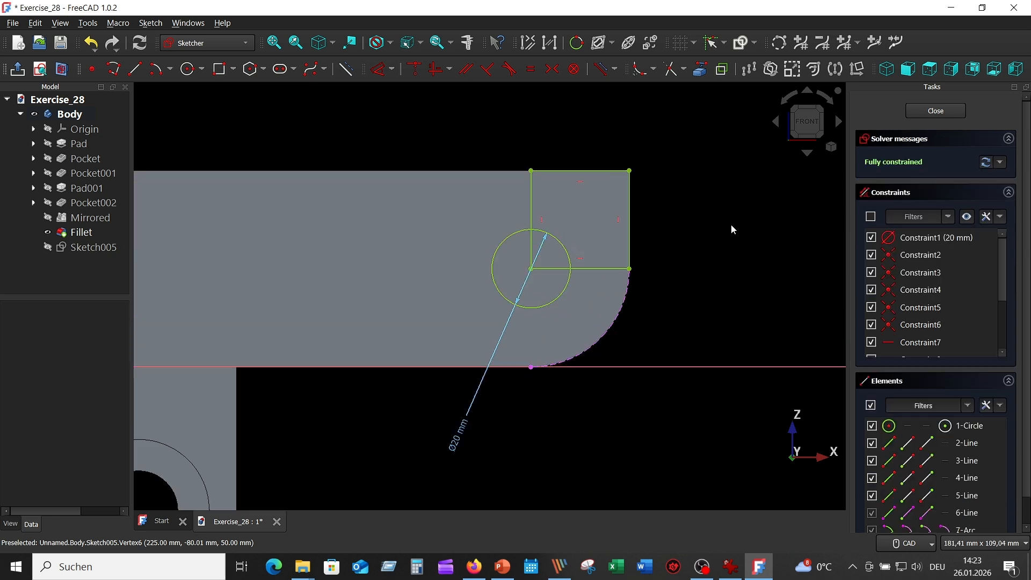
{"action": "left_click", "coordinate": [671, 70]}
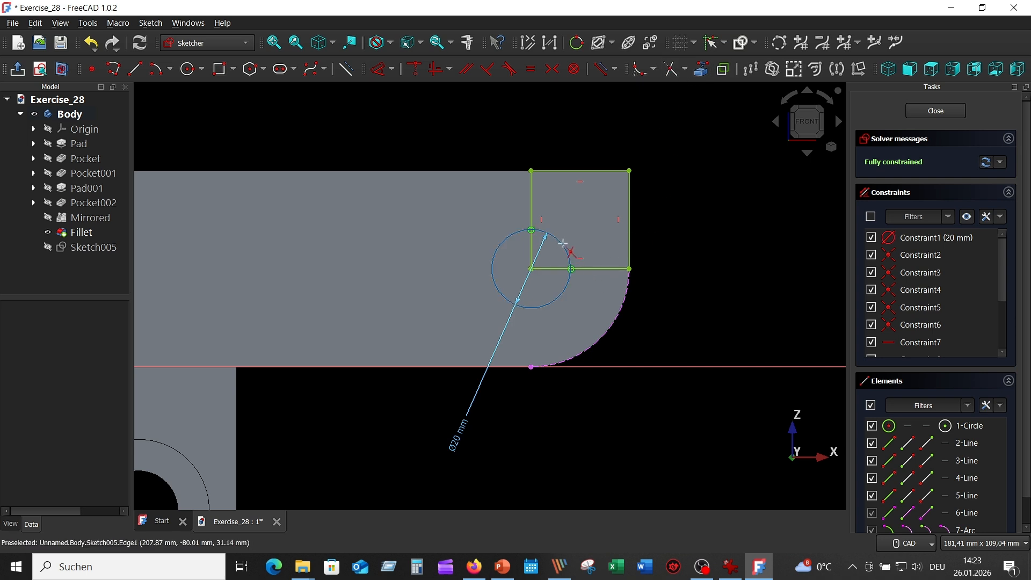
{"action": "left_click", "coordinate": [563, 244]}
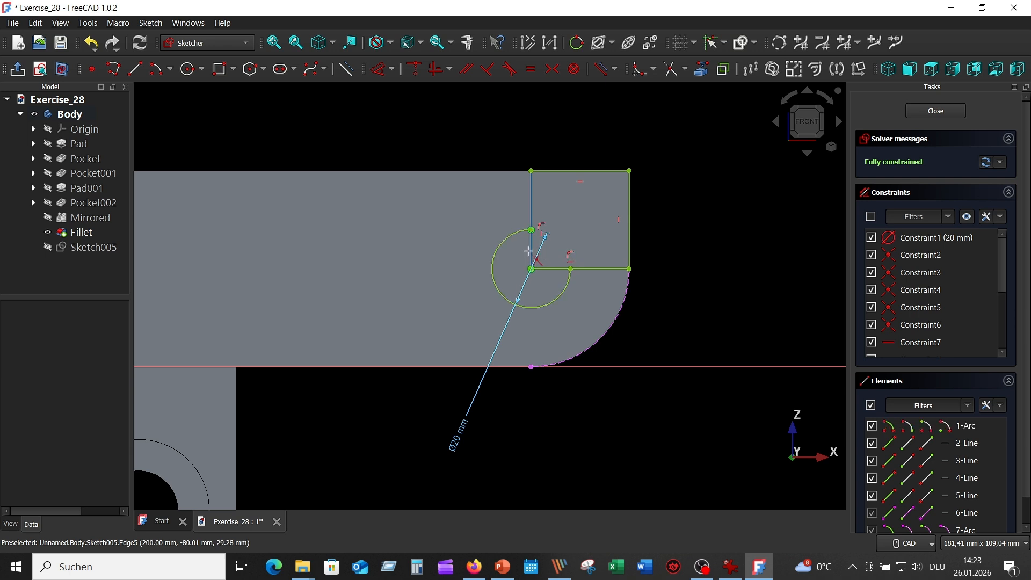
{"action": "left_click", "coordinate": [531, 246]}
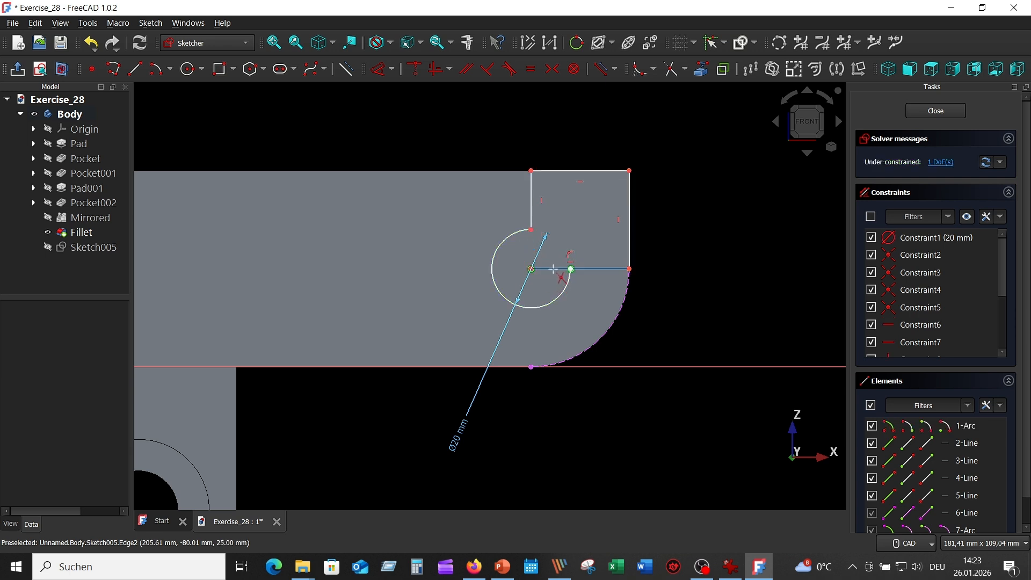
{"action": "left_click", "coordinate": [551, 269]}
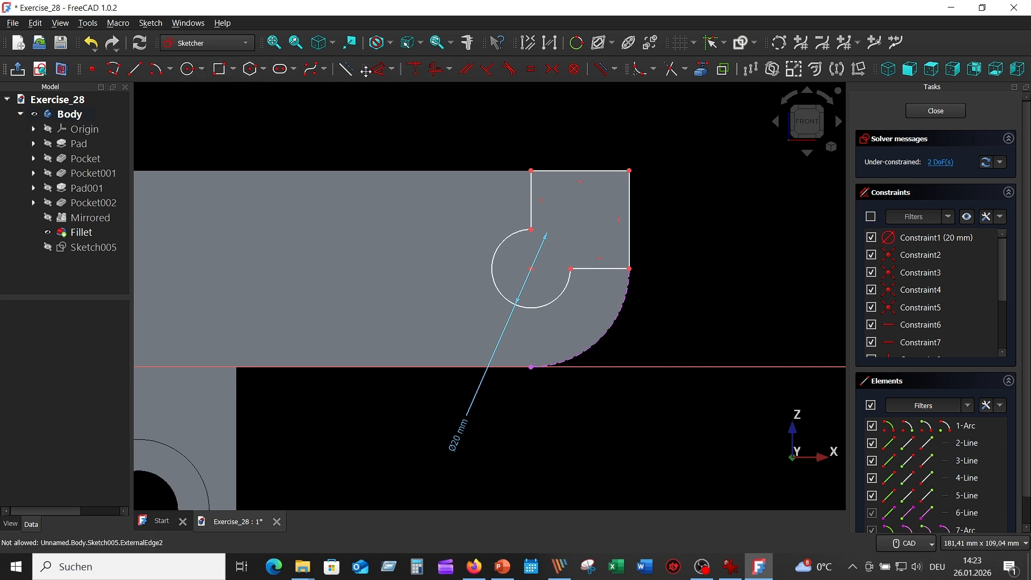
Dimension the cutout outline's upper horizontal edge and outer vertical edge at 25 mm each
{"action": "left_click", "coordinate": [378, 70]}
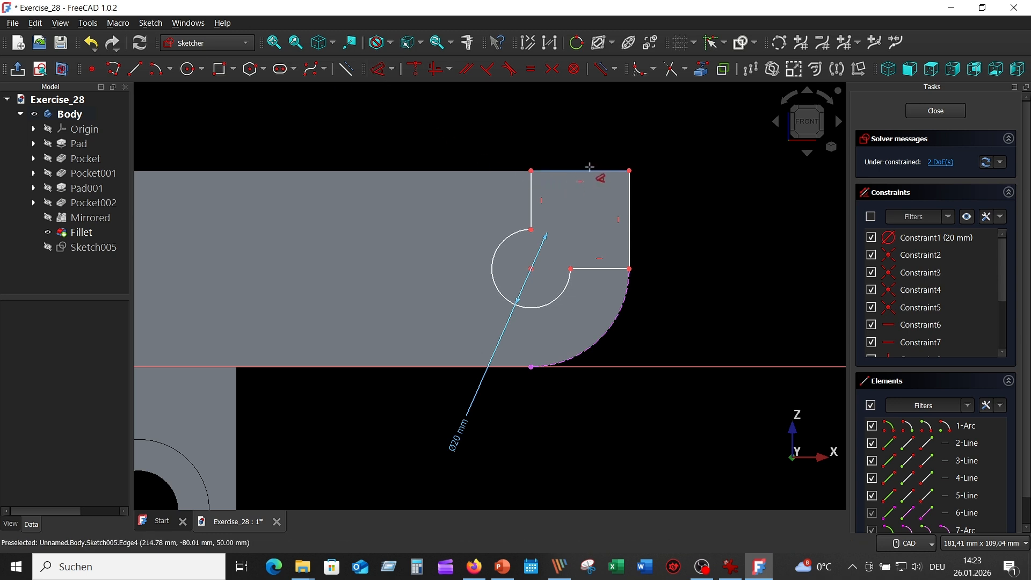
{"action": "left_click", "coordinate": [589, 170]}
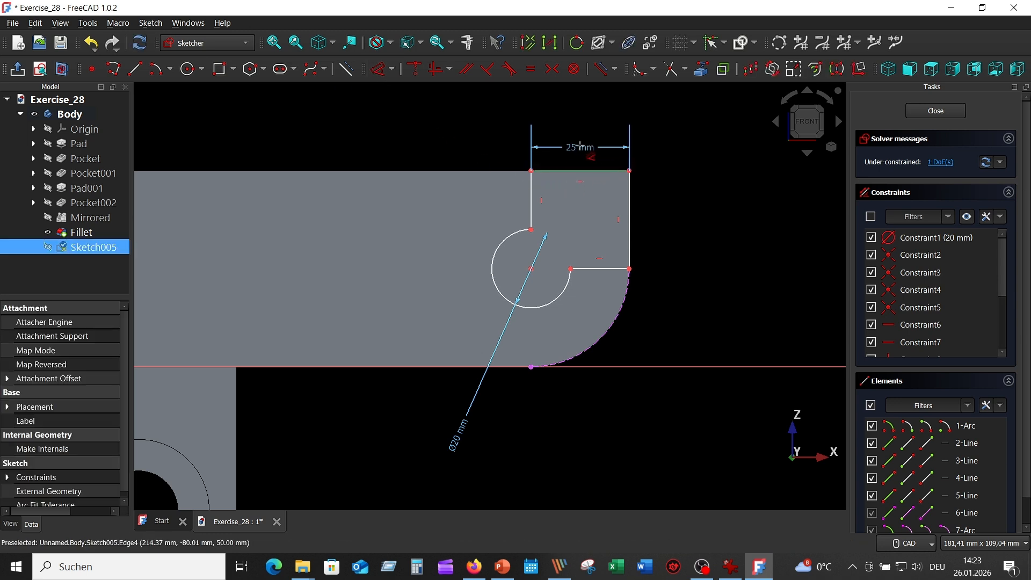
{"action": "left_click", "coordinate": [580, 146]}
{"action": "left_click", "coordinate": [652, 223]}
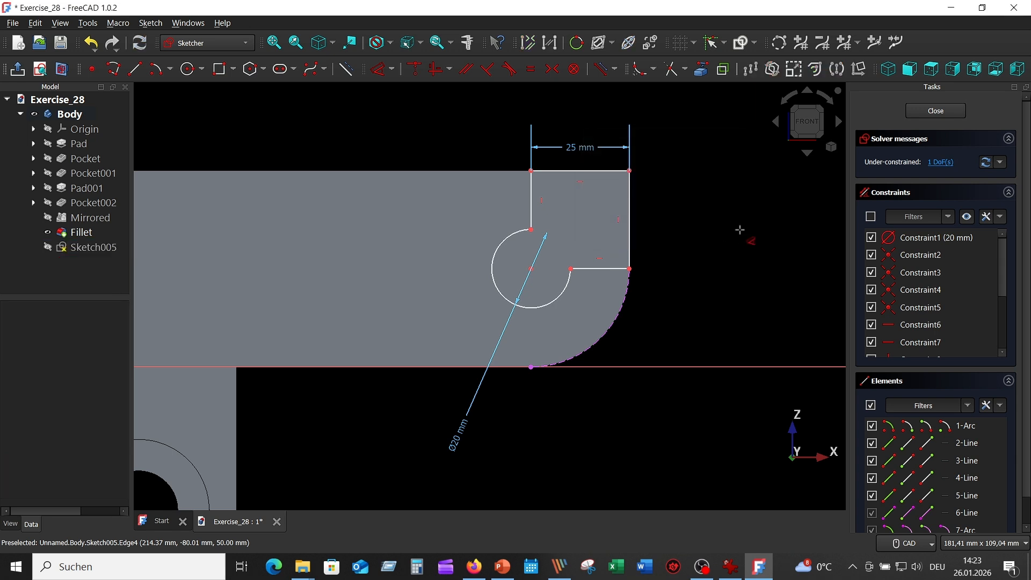
{"action": "left_click", "coordinate": [628, 201]}
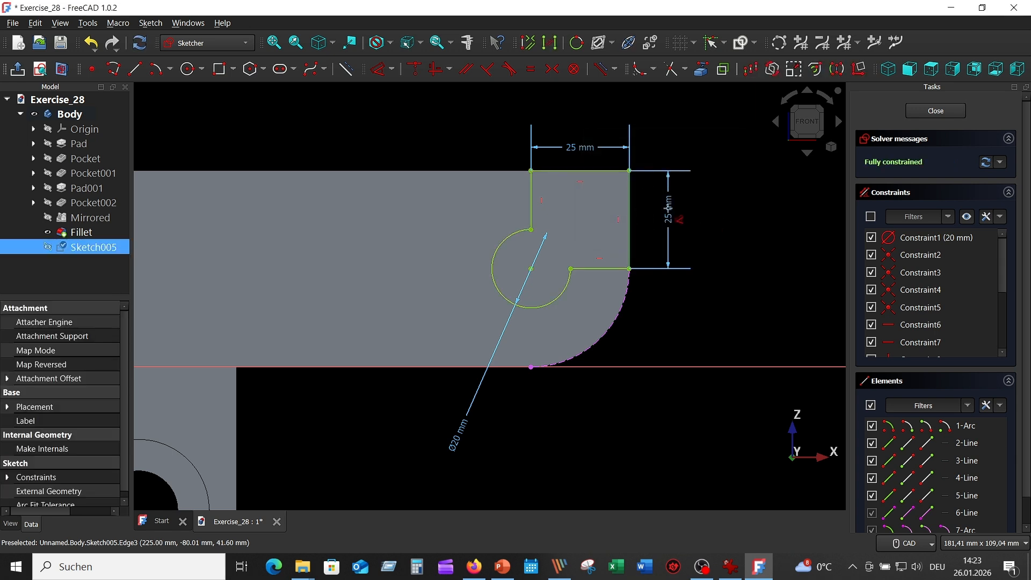
{"action": "left_click", "coordinate": [670, 220]}
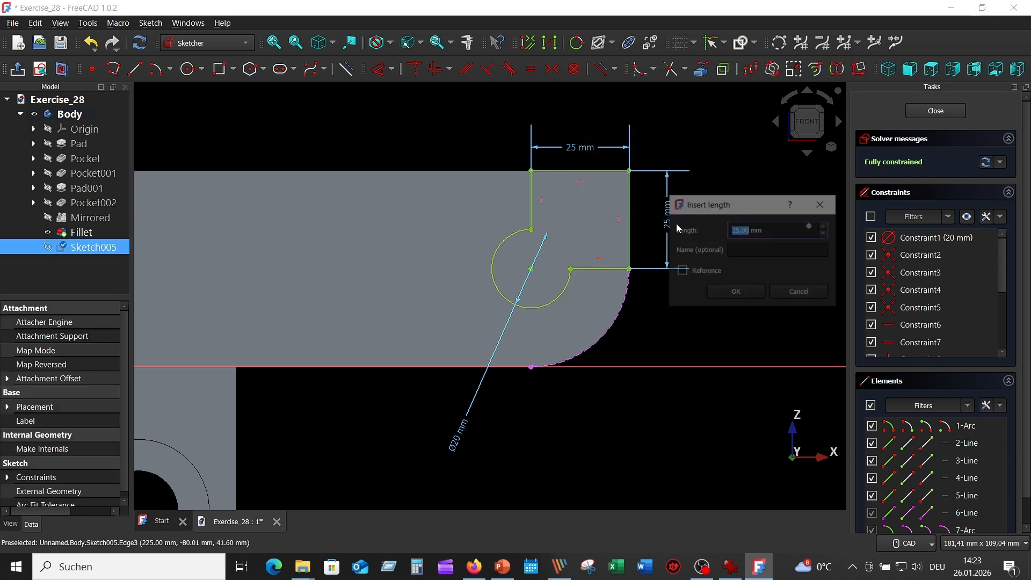
{"action": "left_click", "coordinate": [734, 294]}
{"action": "right_click", "coordinate": [727, 245]}
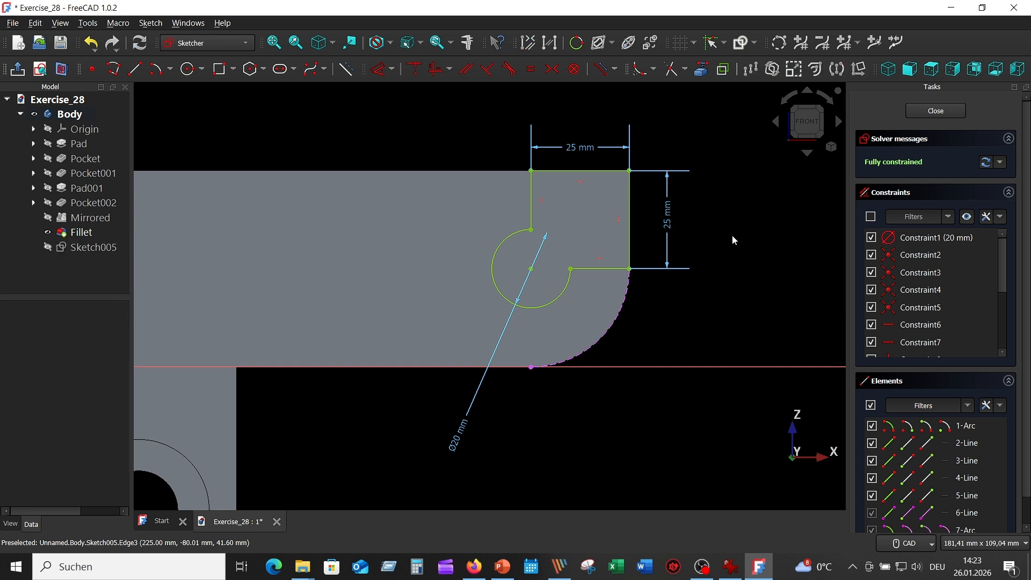
{"action": "middle_click_drag", "start_coordinate": [724, 349], "coordinate": [723, 354]}
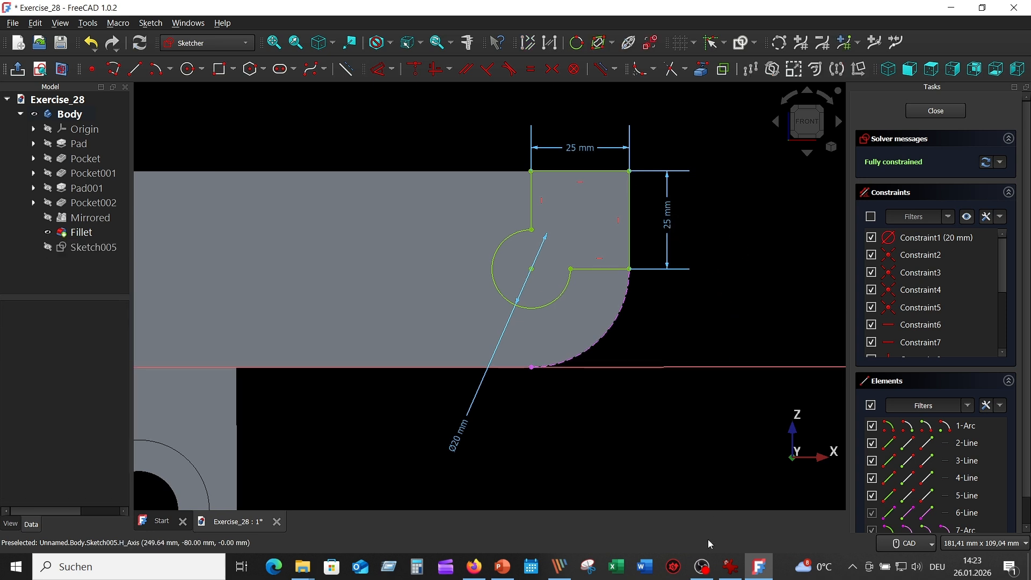
Check the reference drawing, close the sketch and pocket the cutout outline Through all across both arms
{"action": "left_click", "coordinate": [732, 567]}
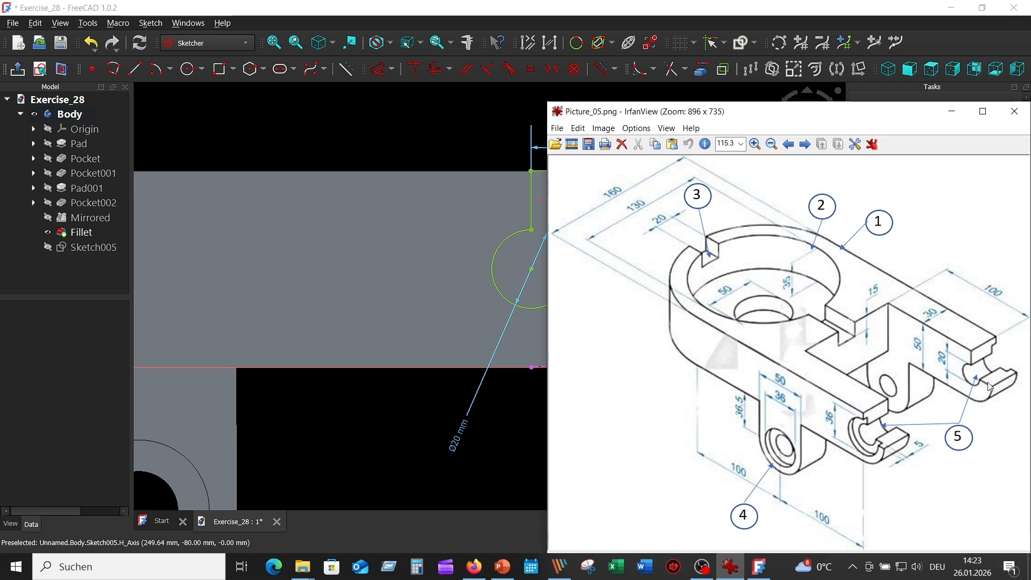
{"action": "left_click", "coordinate": [424, 164]}
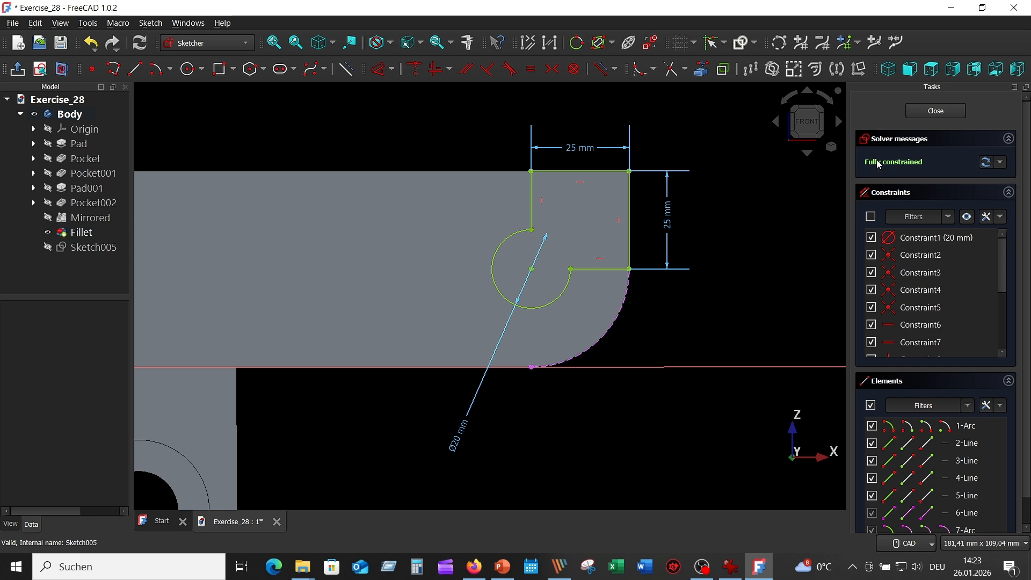
{"action": "left_click", "coordinate": [936, 113]}
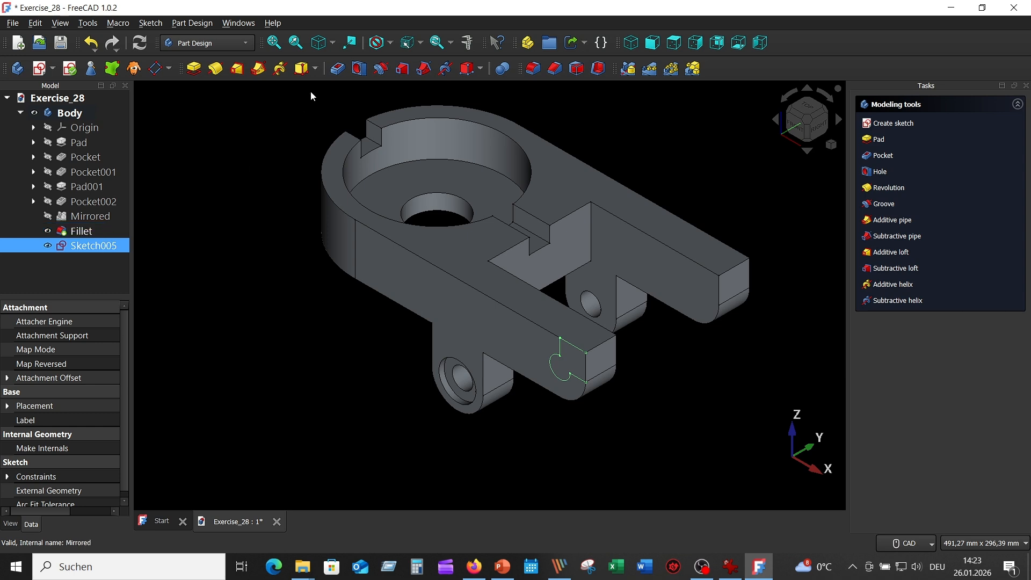
{"action": "left_click", "coordinate": [337, 68]}
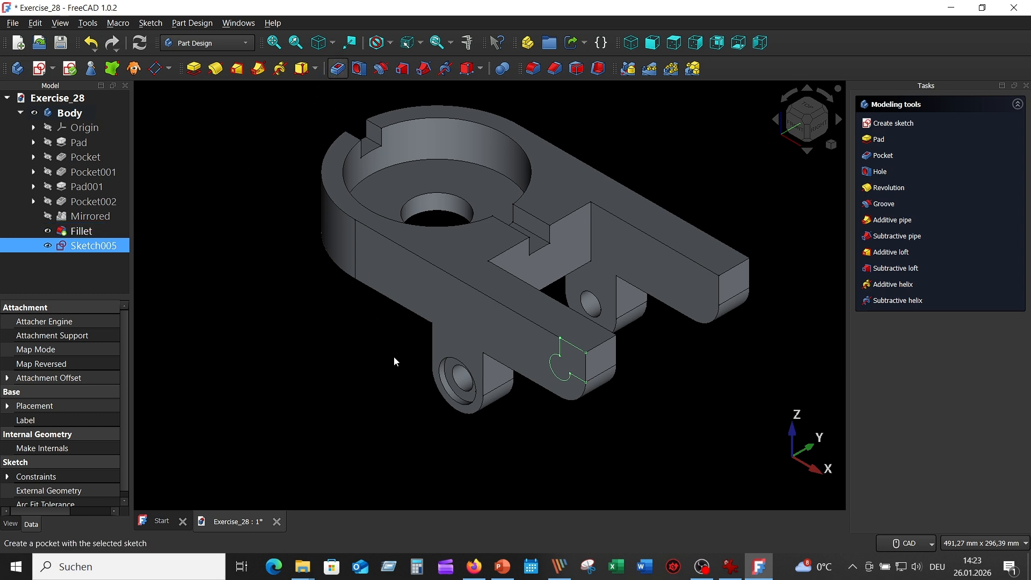
{"action": "scroll", "coordinate": [705, 337], "scroll_direction": "down", "scroll_amount": 2}
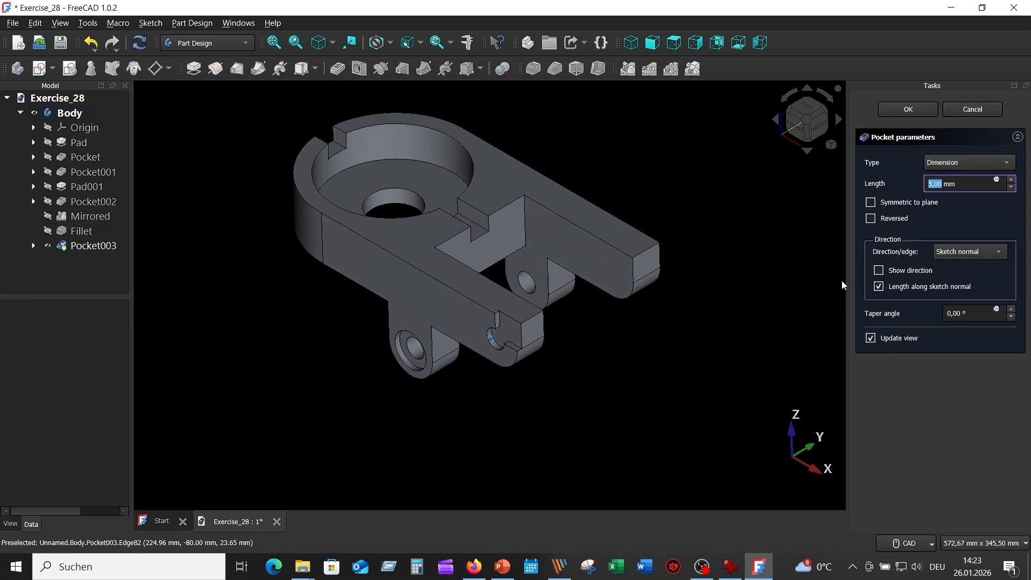
{"action": "left_click", "coordinate": [1008, 165]}
{"action": "left_click", "coordinate": [991, 175]}
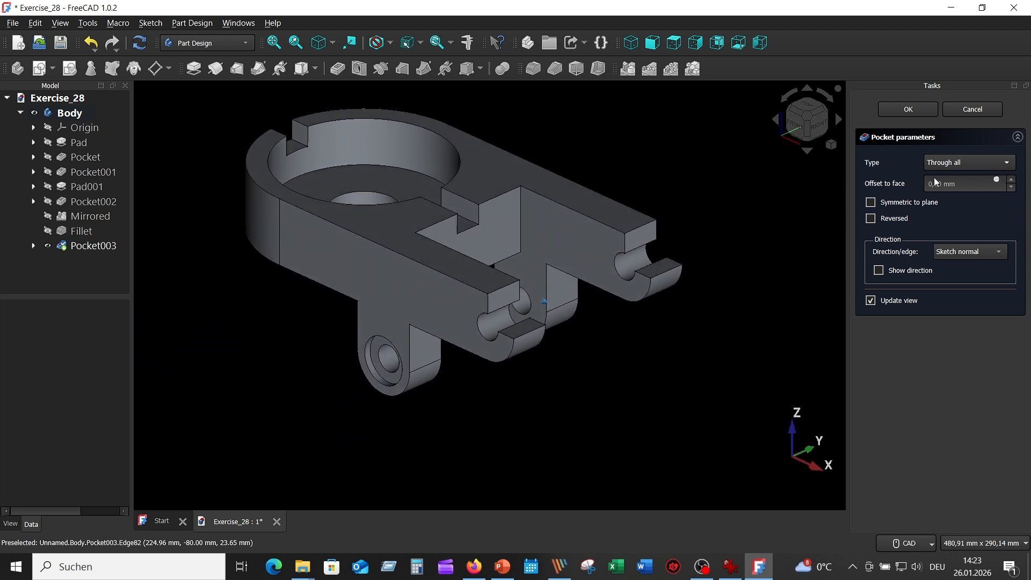
{"action": "left_click", "coordinate": [907, 110]}
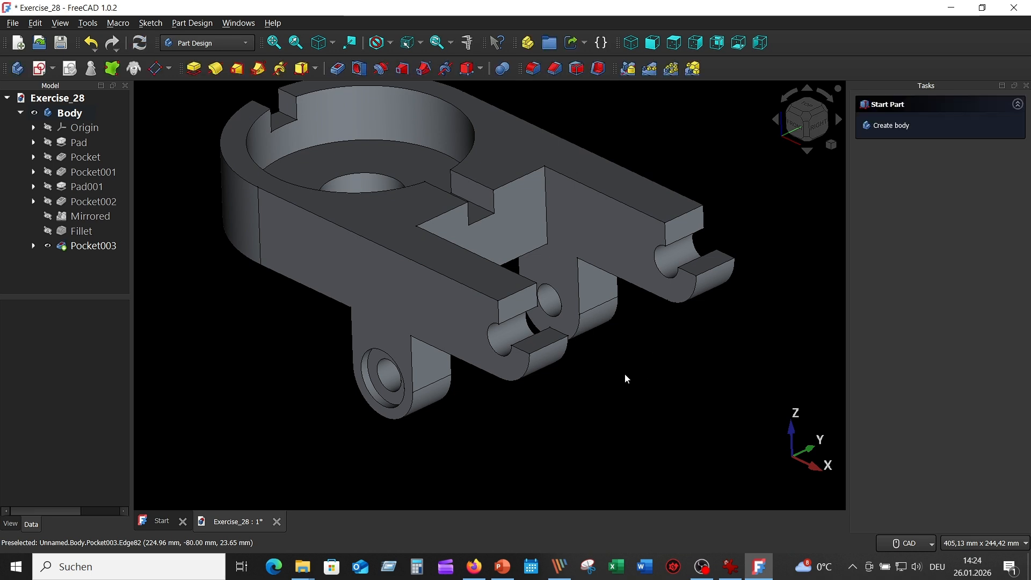
Check the reference drawing, create a sketch on the front arm's outer side face and project the cutout's arc as external geometry
{"action": "left_click", "coordinate": [731, 566]}
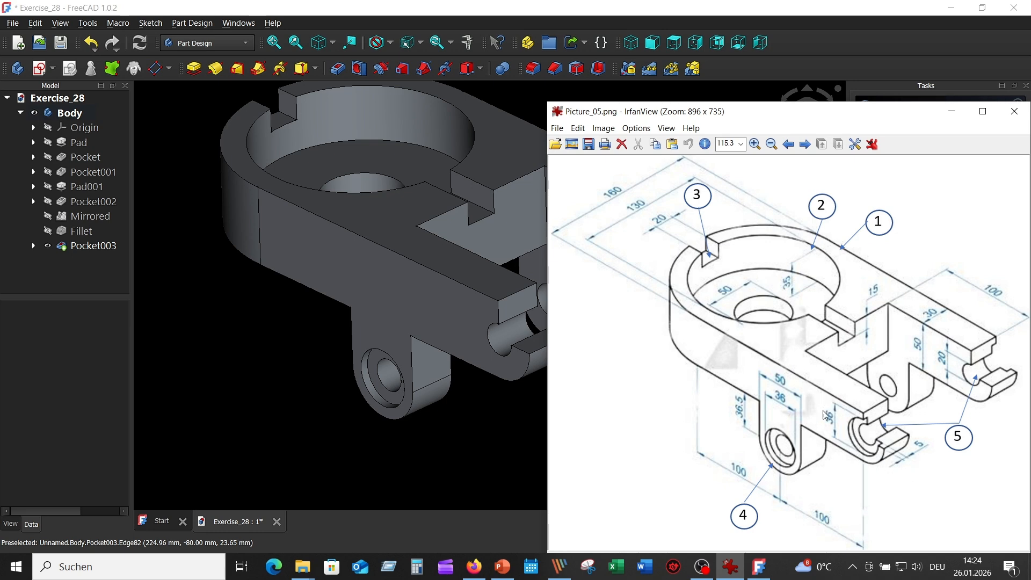
{"action": "left_click", "coordinate": [462, 319]}
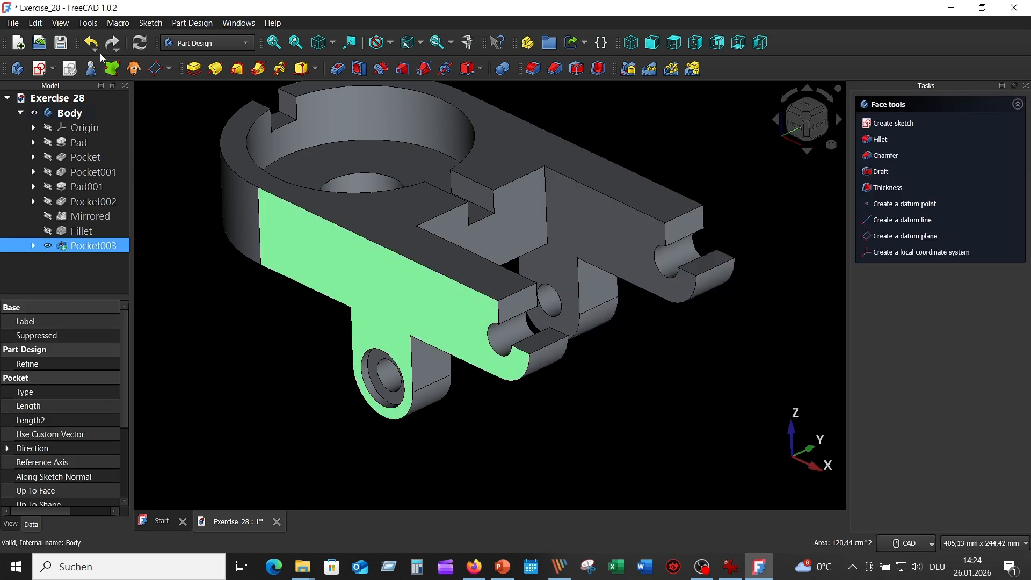
{"action": "left_click", "coordinate": [51, 77]}
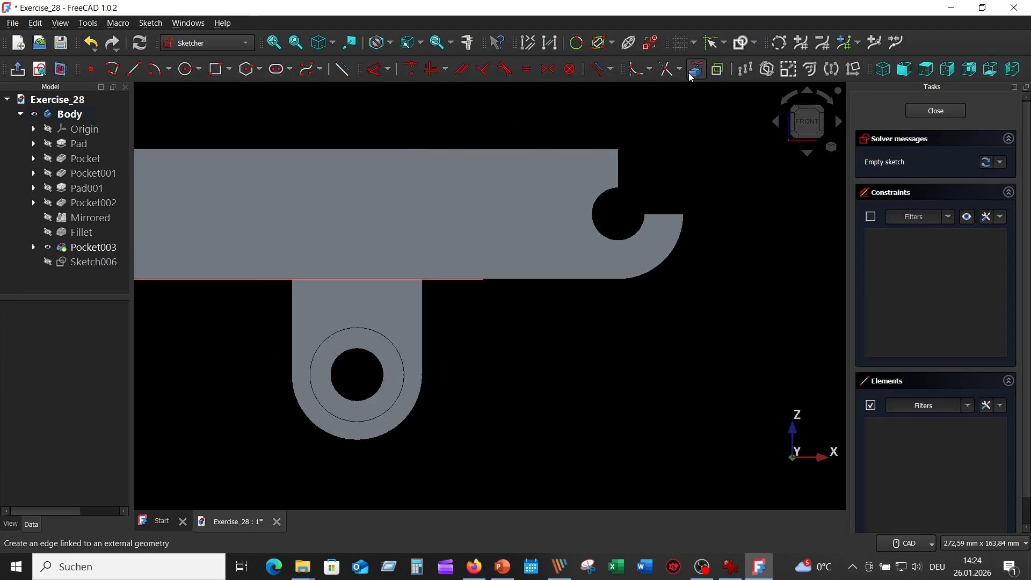
{"action": "left_click", "coordinate": [697, 72]}
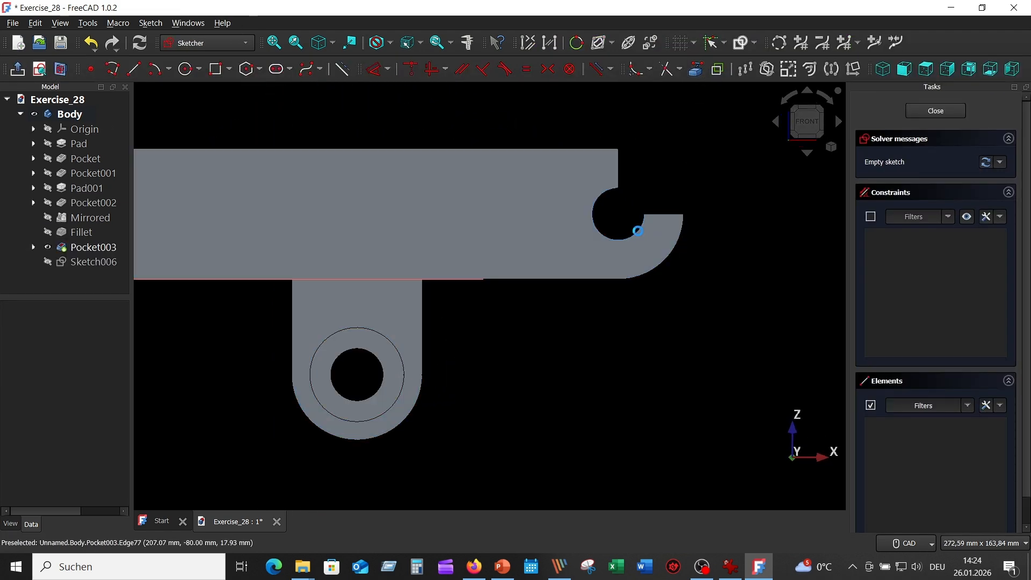
{"action": "left_click", "coordinate": [635, 233]}
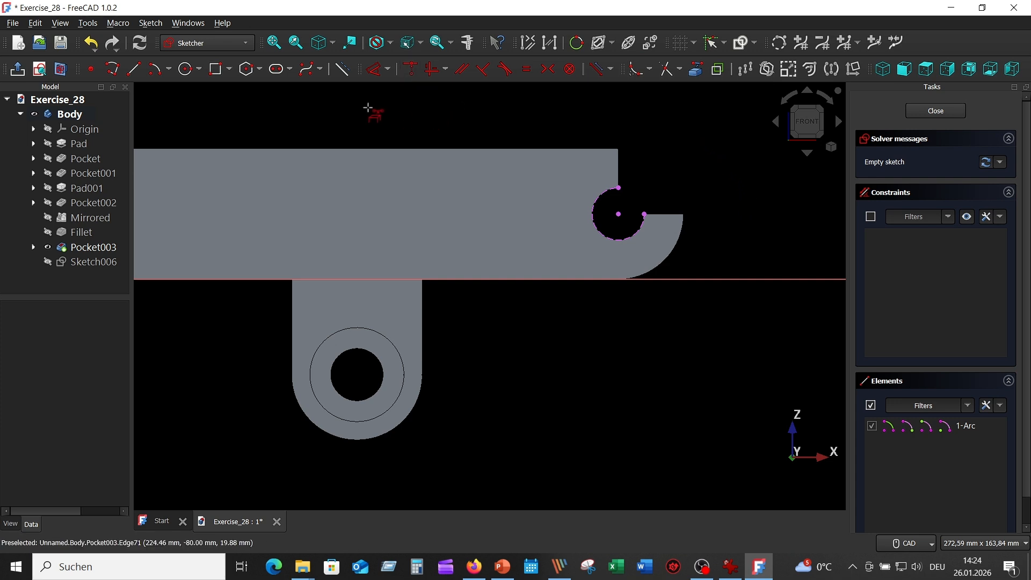
{"action": "right_click", "coordinate": [366, 108]}
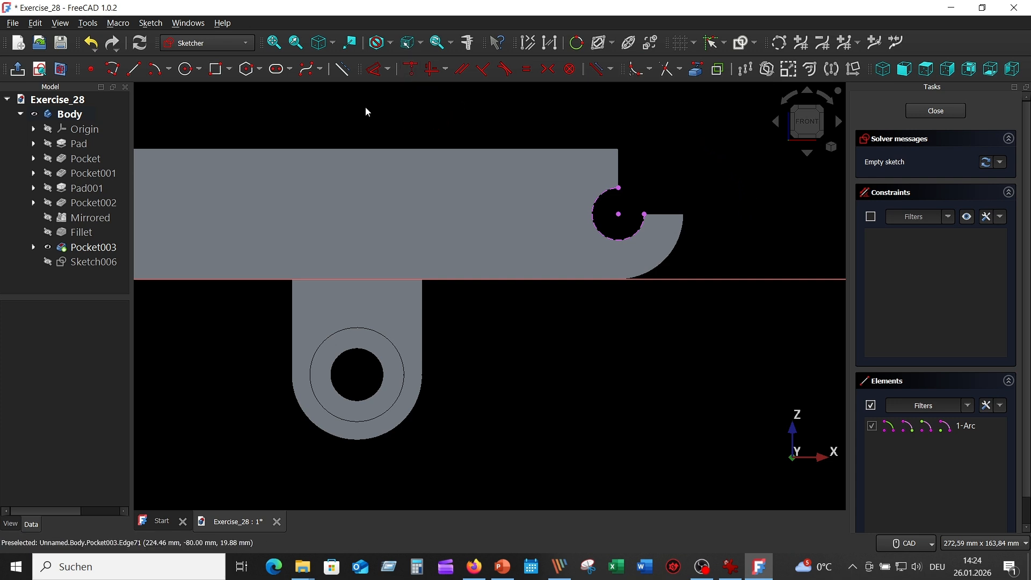
Draw two concentric circles of 20 mm and 36 mm diameter centred on the projected arc's centre
{"action": "left_click", "coordinate": [186, 68]}
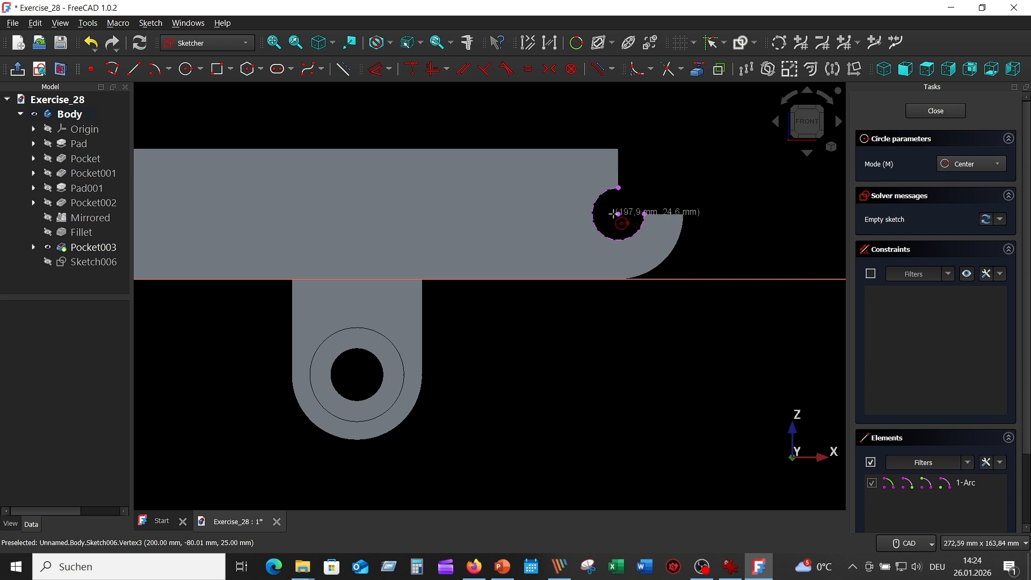
{"action": "left_click", "coordinate": [620, 214]}
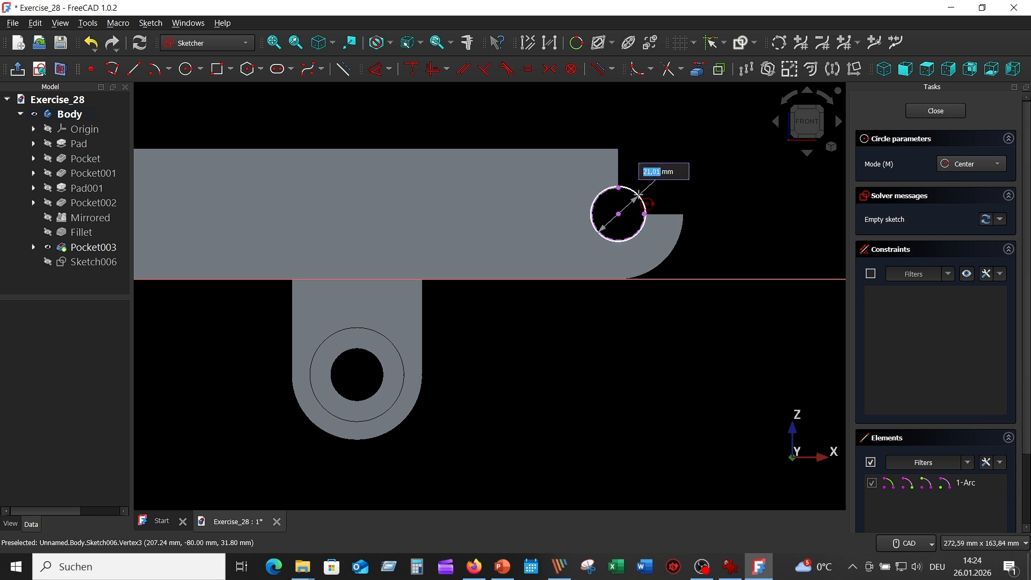
{"action": "type", "text": "20"}
{"action": "key", "text": "Return"}
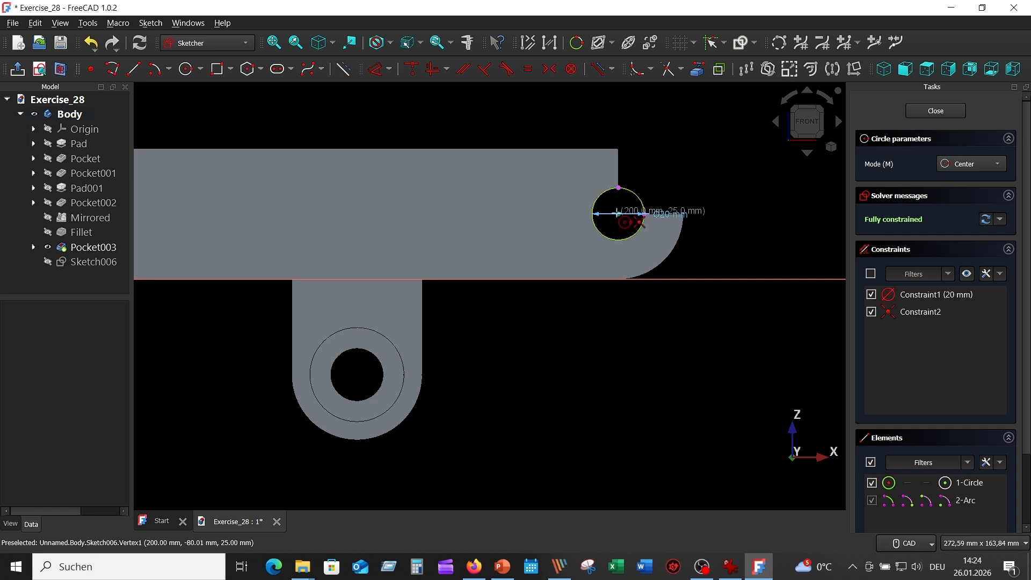
{"action": "left_click", "coordinate": [619, 214]}
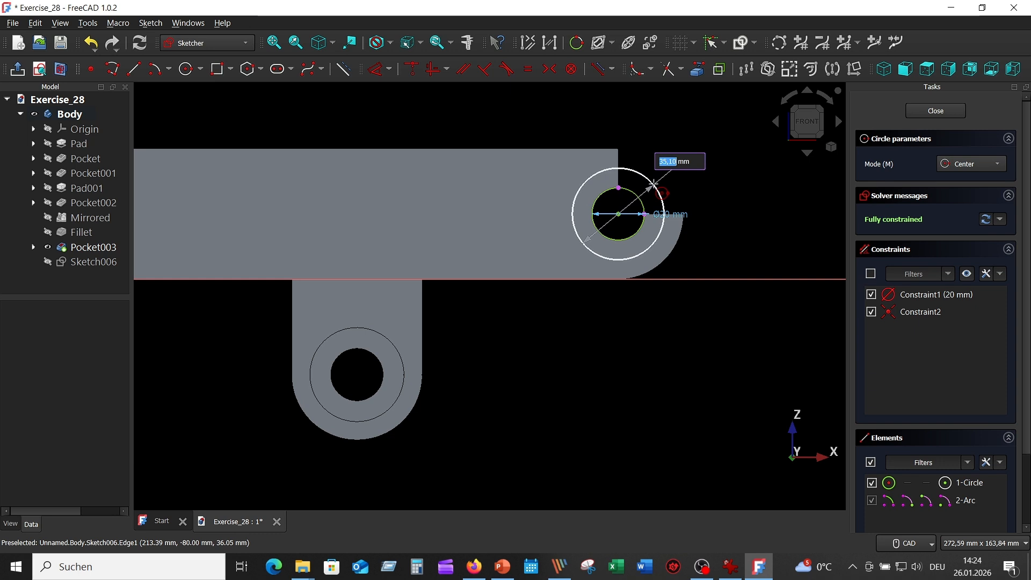
{"action": "type", "text": "36"}
{"action": "key", "text": "Return"}
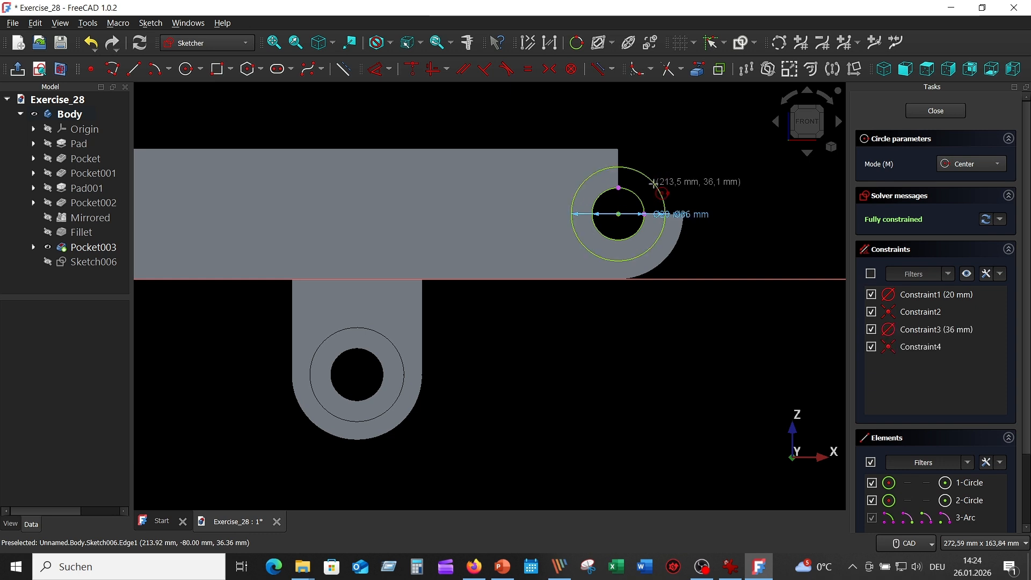
{"action": "key", "text": "Escape"}
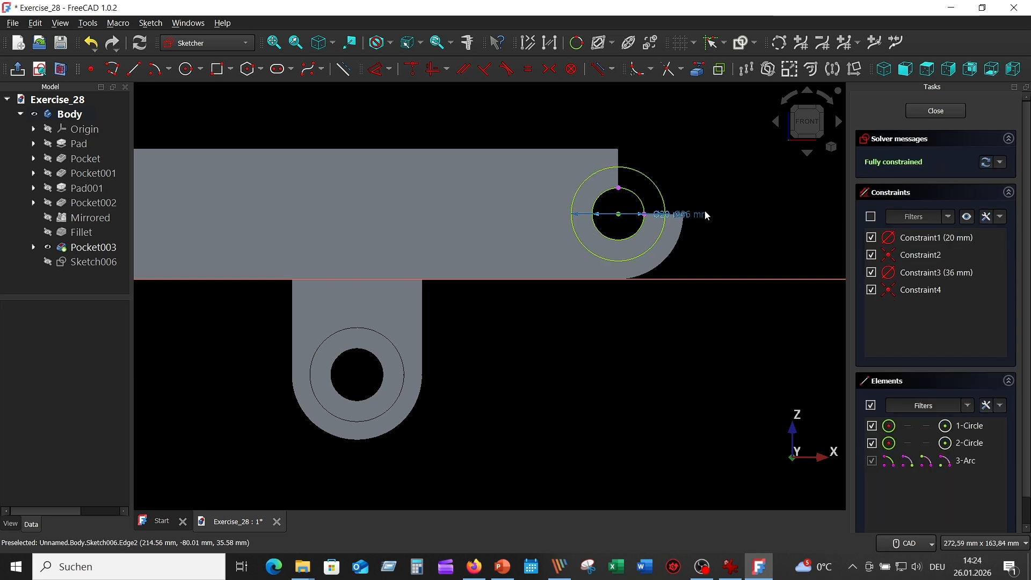
Move the 36 mm and 20 mm diameter labels clear of the arm end and close the sketch
{"action": "left_click_drag", "start_coordinate": [705, 215], "coordinate": [708, 142]}
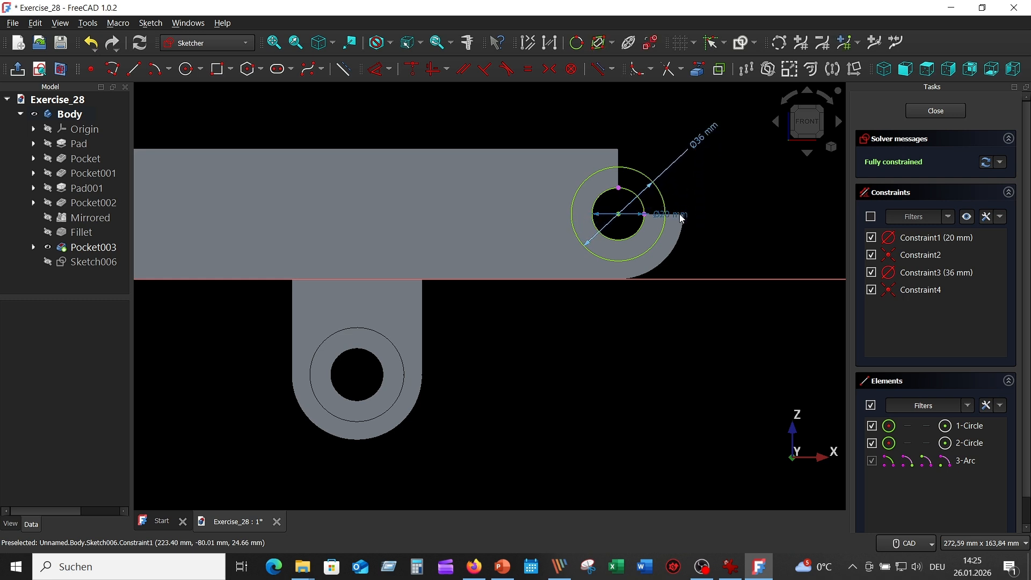
{"action": "left_click_drag", "start_coordinate": [682, 219], "coordinate": [709, 185]}
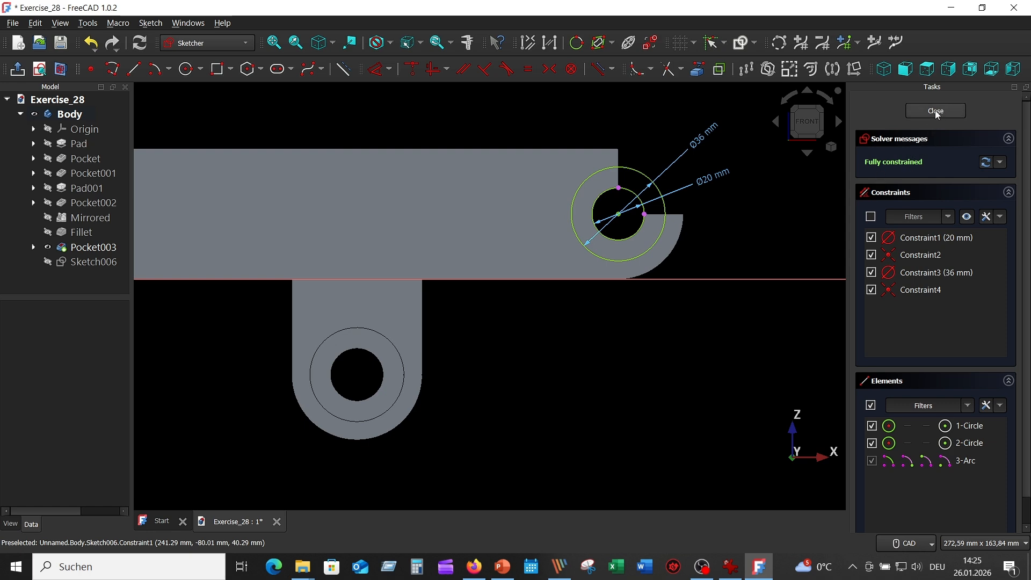
{"action": "key", "text": "Escape"}
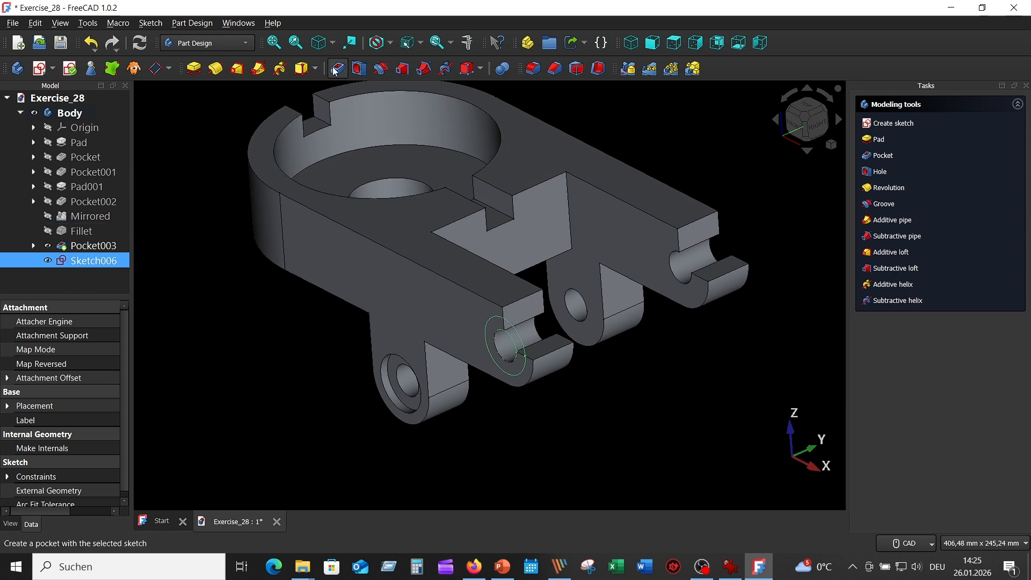
Pocket the ring between the two circles 5 mm deep into the front arm's outer face
{"action": "left_click", "coordinate": [335, 70]}
{"action": "scroll", "coordinate": [582, 433], "scroll_direction": "up", "scroll_amount": 2}
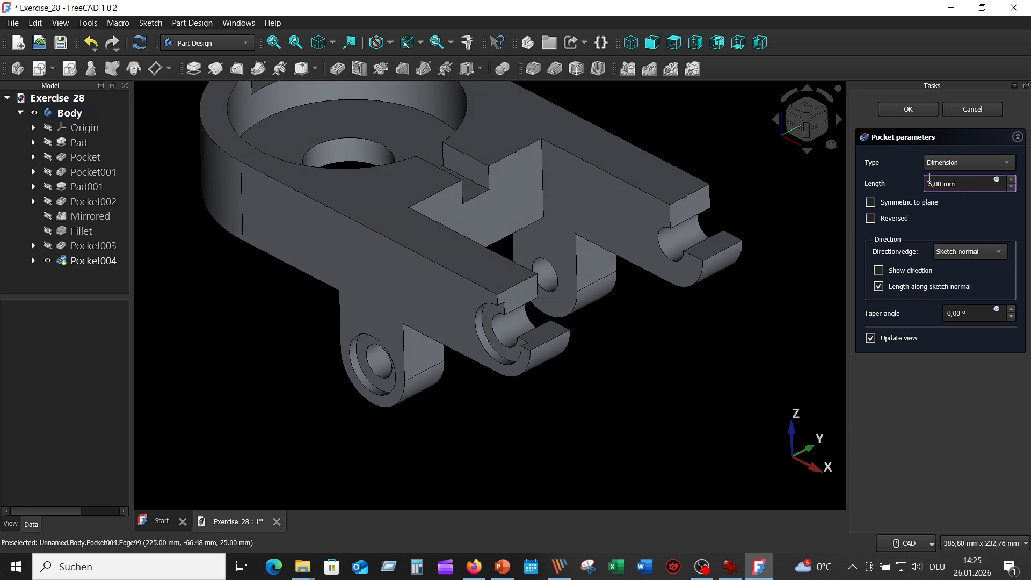
{"action": "left_click", "coordinate": [909, 110]}
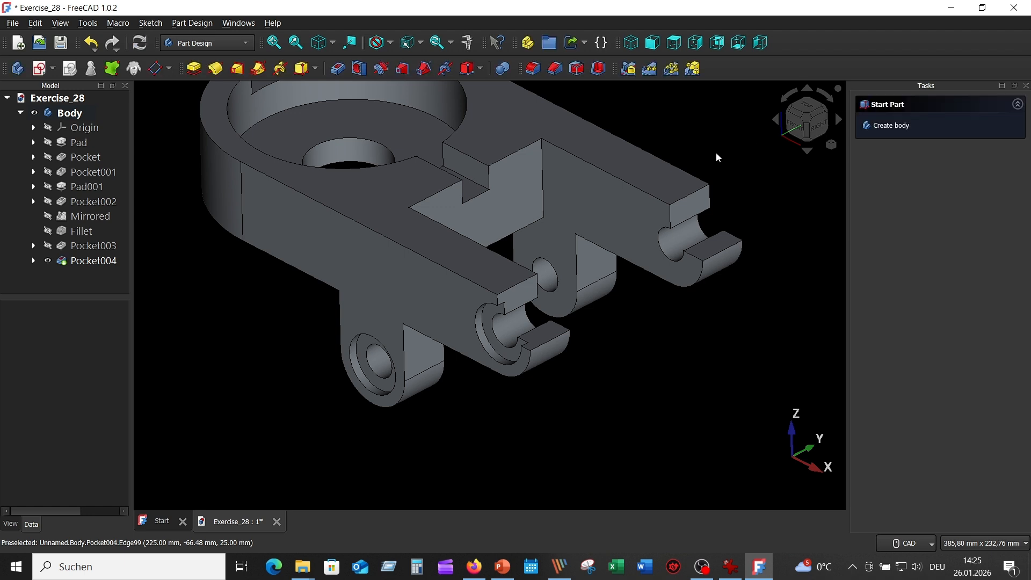
Mirror the front arm's 5 mm ring pocket about the Base XZ plane onto the other arm
{"action": "scroll", "coordinate": [638, 299], "scroll_direction": "down", "scroll_amount": 3}
{"action": "middle_click_drag", "start_coordinate": [478, 422], "coordinate": [447, 444]}
{"action": "left_click", "coordinate": [100, 262]}
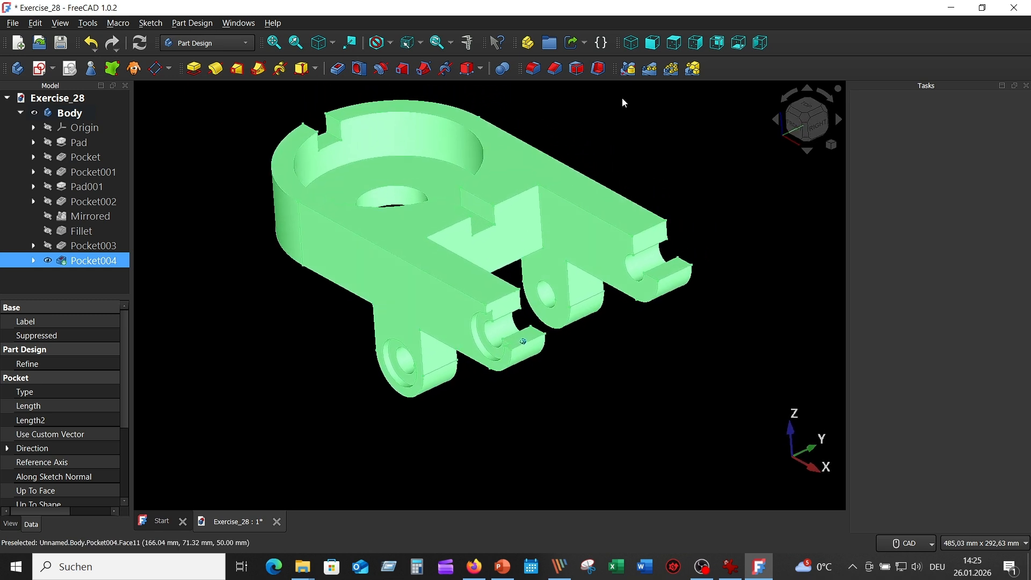
{"action": "left_click", "coordinate": [631, 71]}
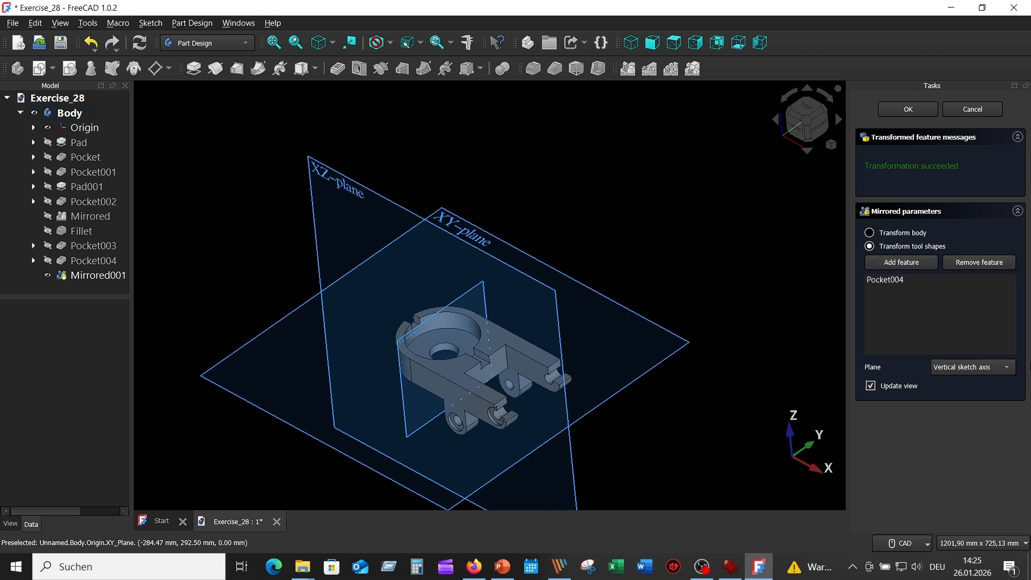
{"action": "left_click", "coordinate": [1010, 370]}
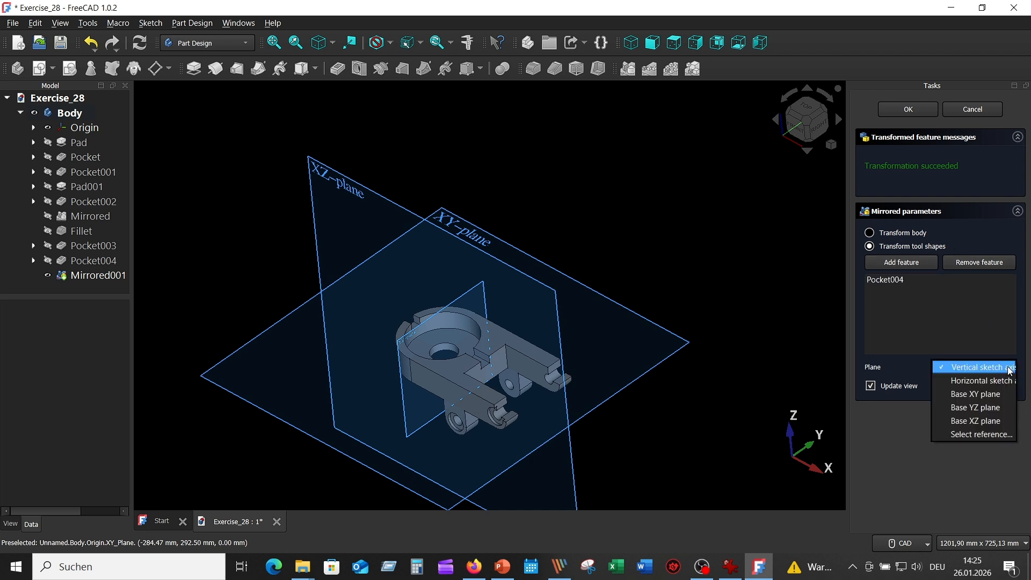
{"action": "left_click", "coordinate": [996, 421]}
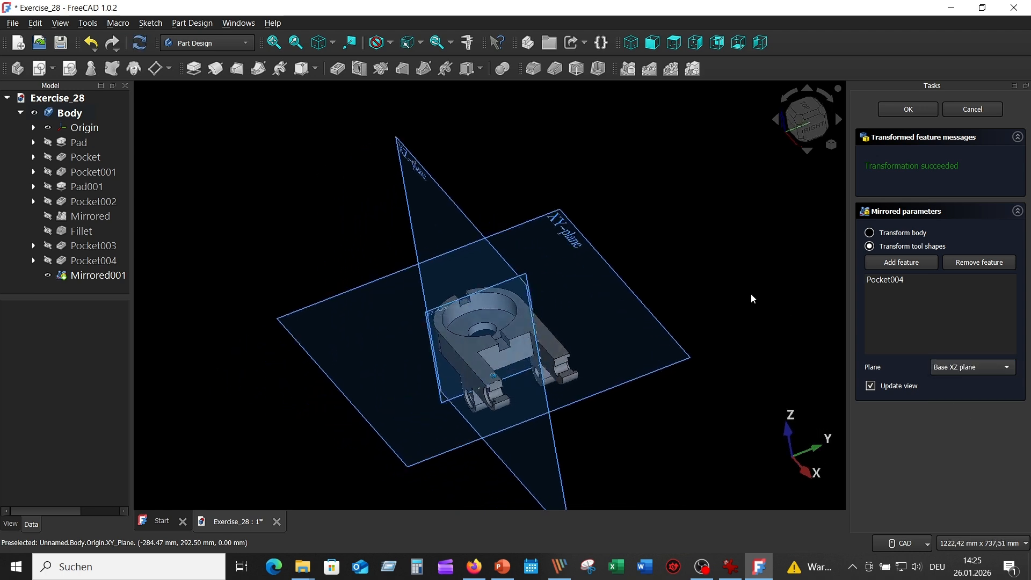